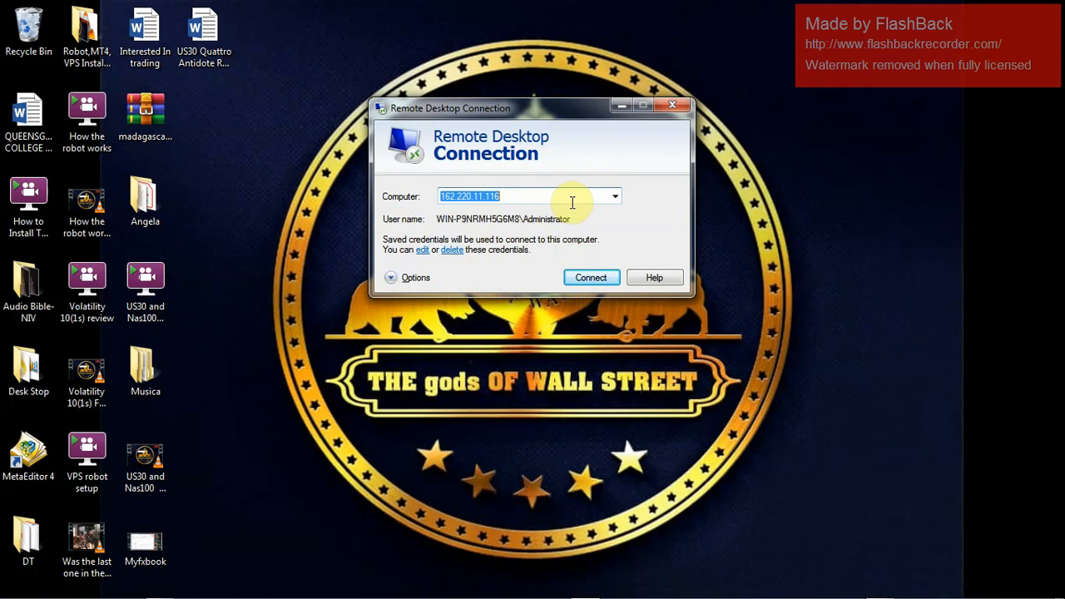
# Replace the remote computer address with 64.188.13.25 and expand the connection options
pyautogui.press('BackSpace')
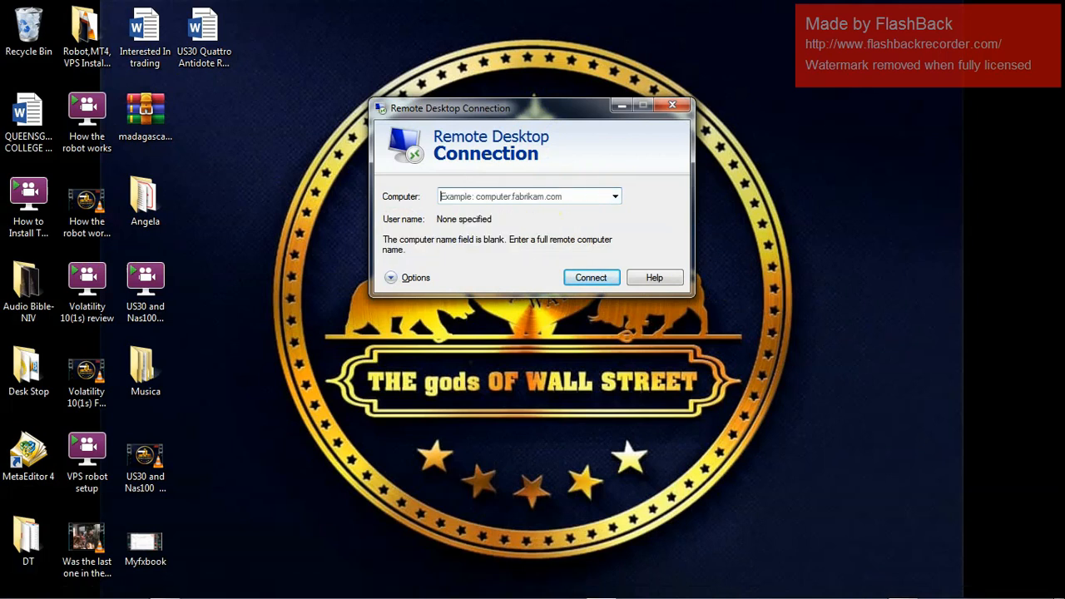
pyautogui.write('64')
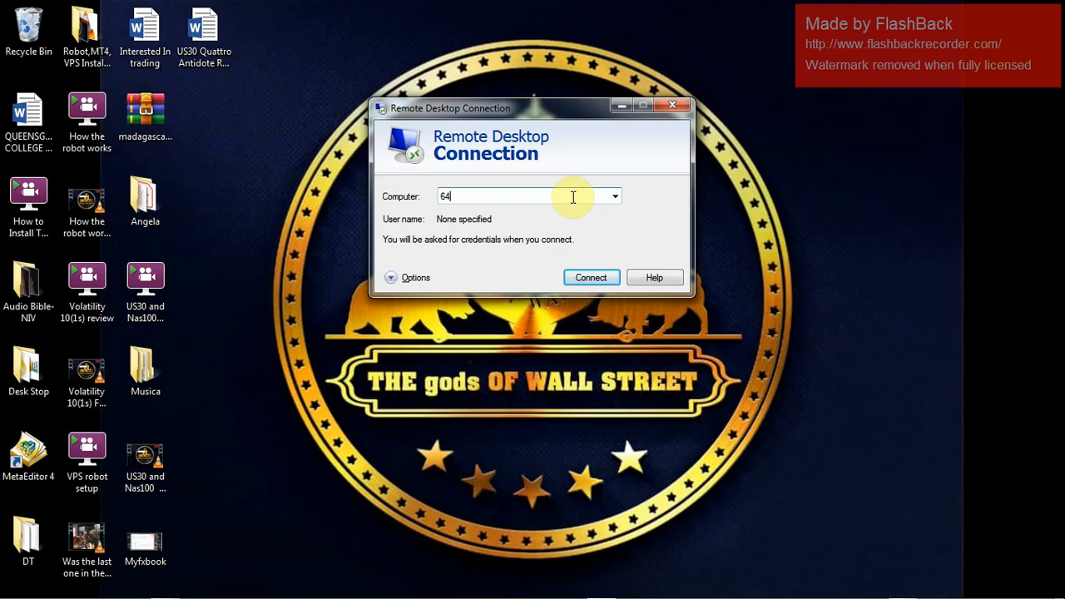
pyautogui.write('1')
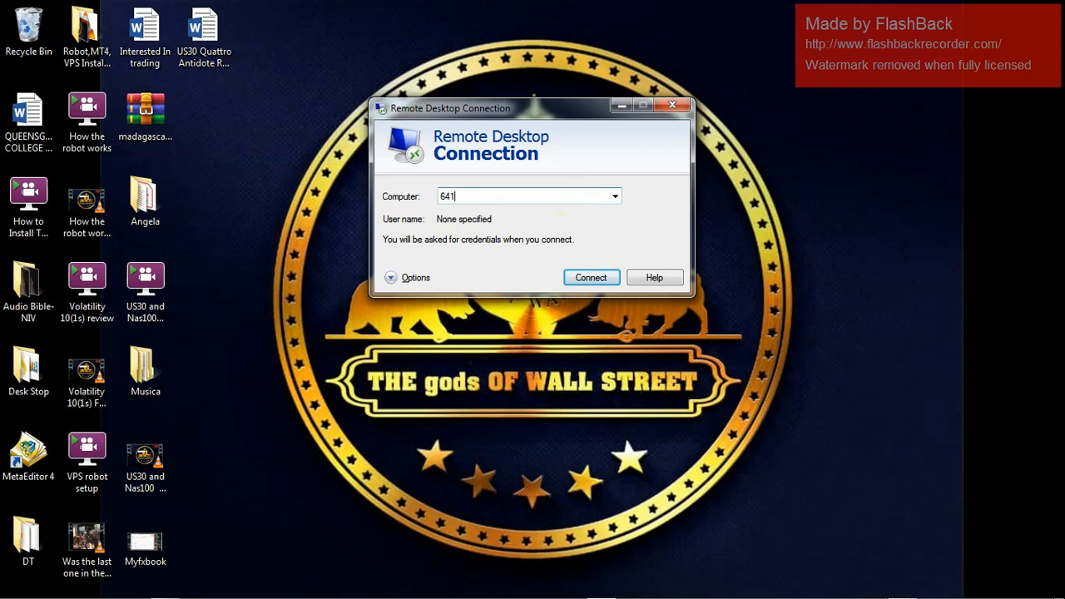
pyautogui.press('BackSpace')
pyautogui.write('.188.13.25')
pyautogui.click(412, 278)
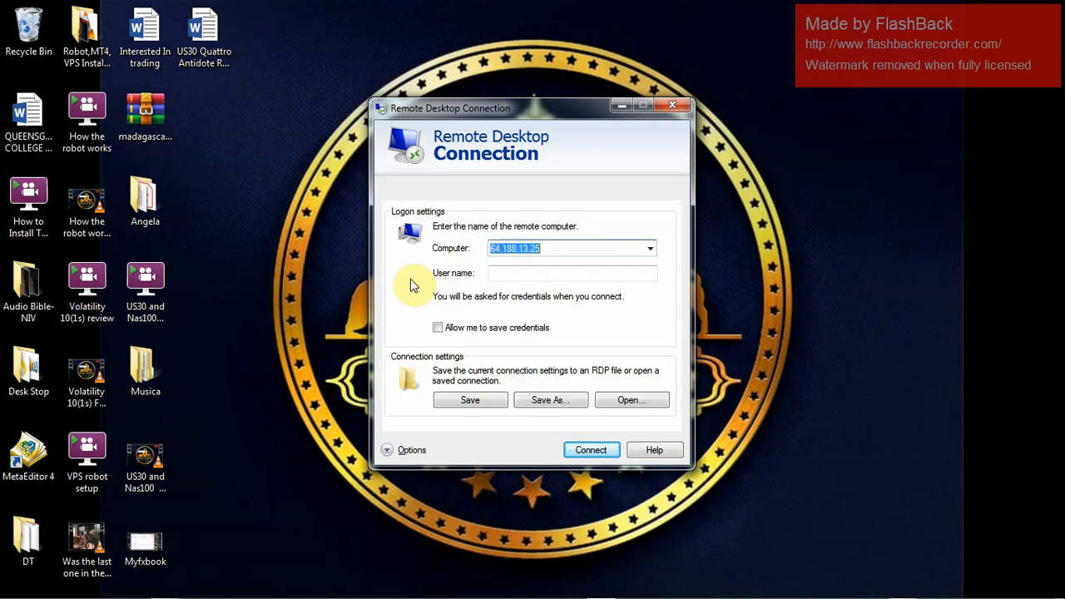
# Enter Administrator as the user name, allow saving credentials, and connect
pyautogui.click(512, 272)
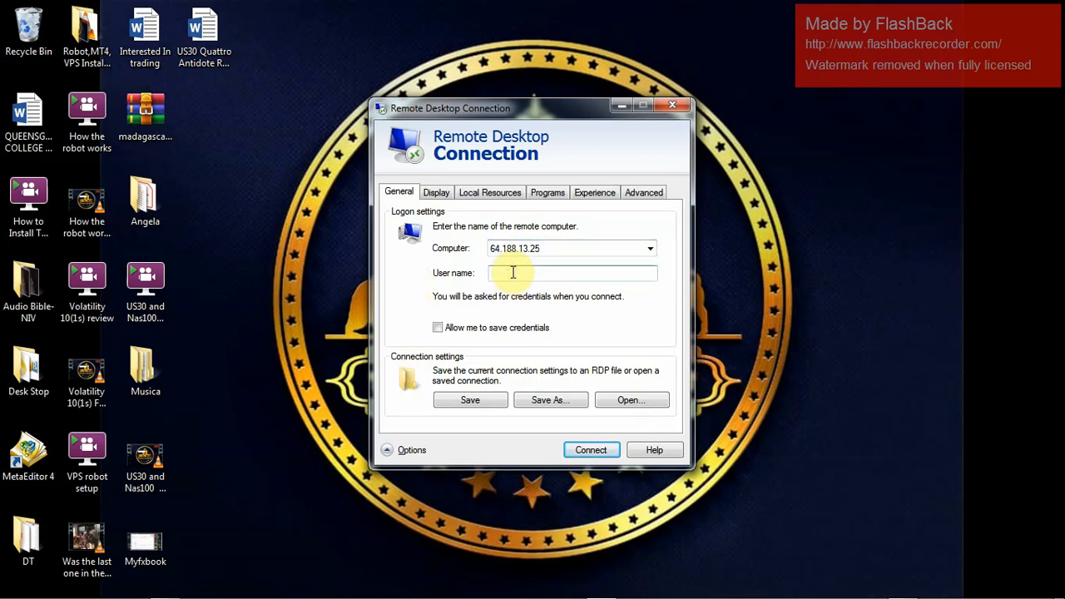
pyautogui.write('Ad')
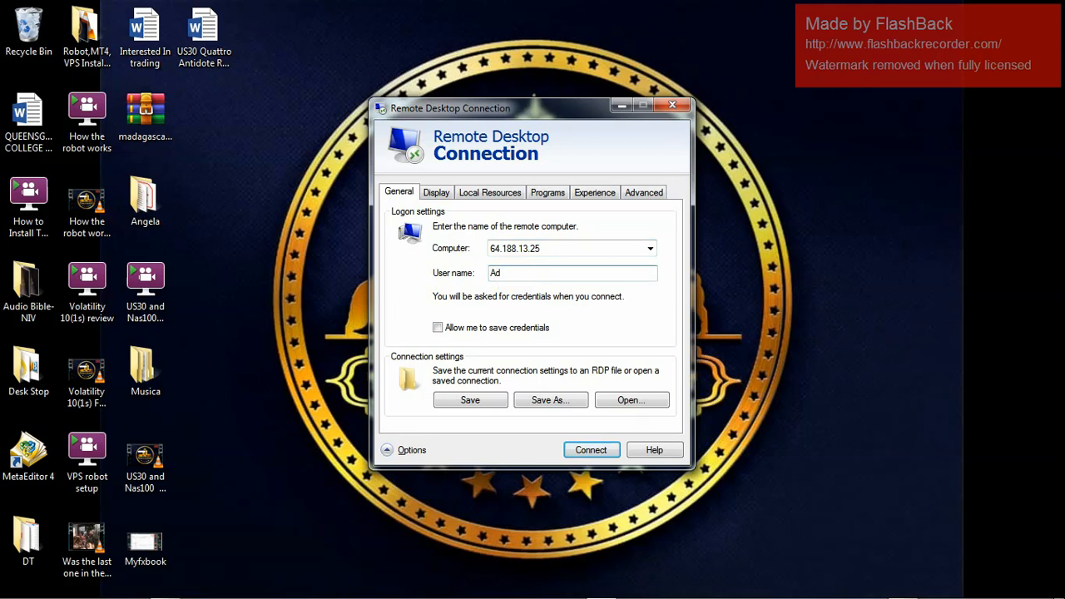
pyautogui.write('ministra')
pyautogui.write('tor')
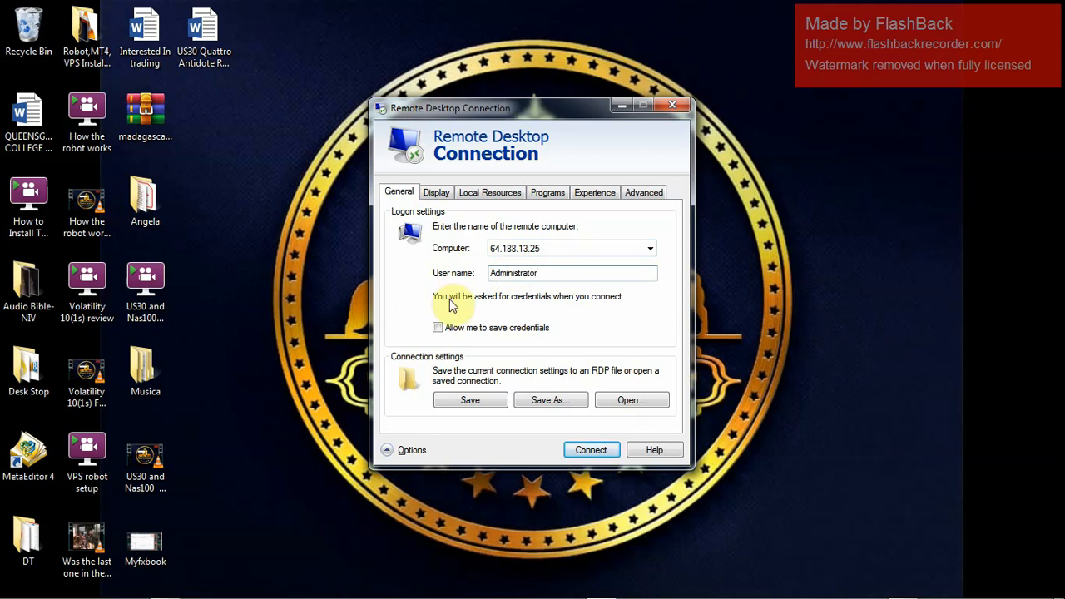
pyautogui.click(438, 328)
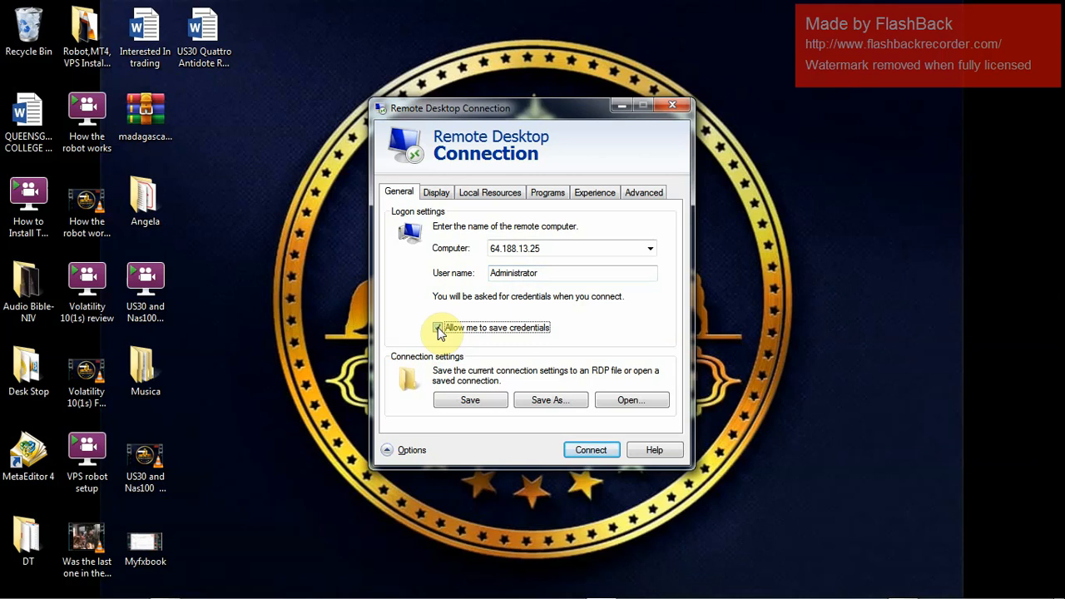
pyautogui.click(591, 453)
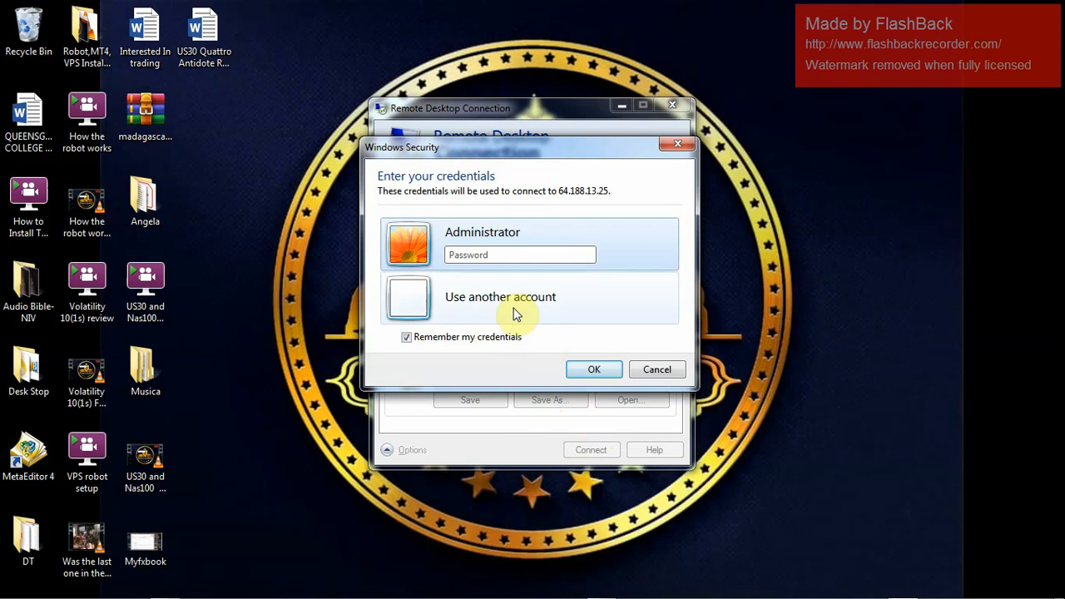
# Enter the Administrator account password in Windows Security and submit it
pyautogui.click(495, 255)
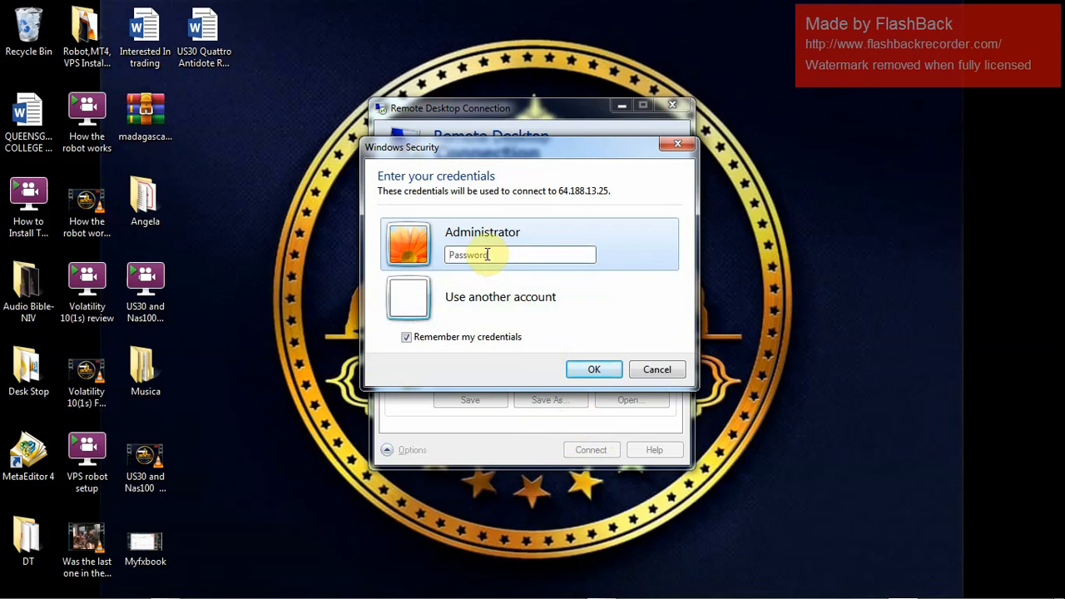
pyautogui.write('a')
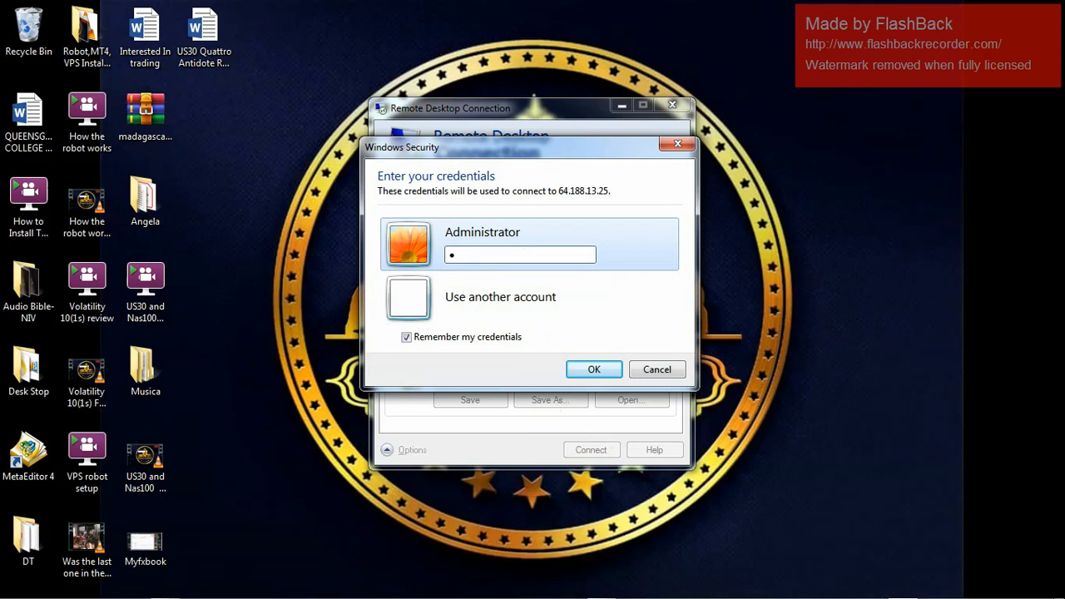
pyautogui.write('aaaaaaaaa')
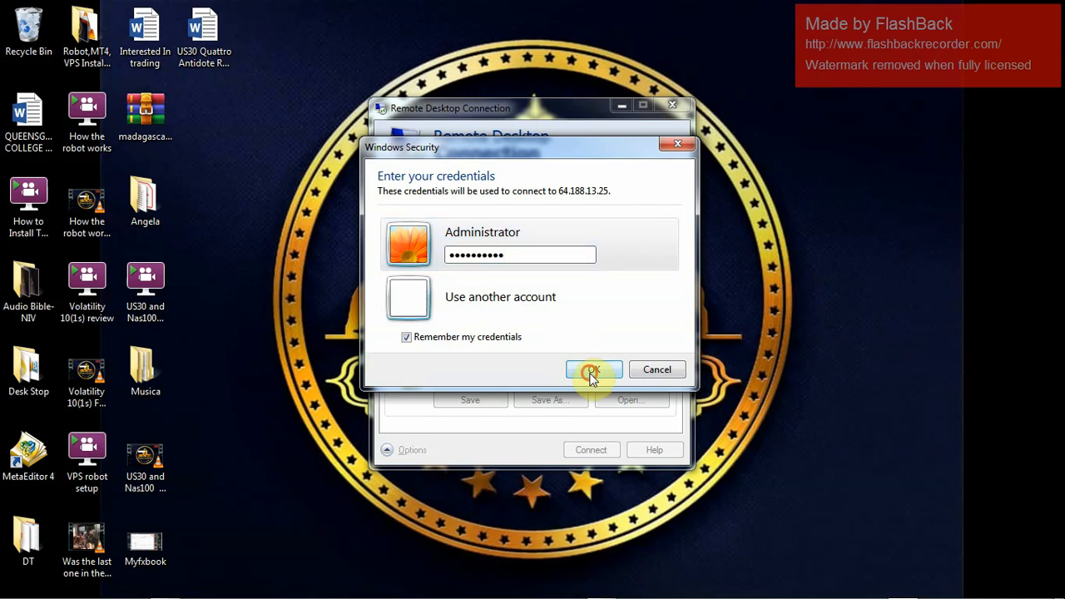
pyautogui.click(593, 373)
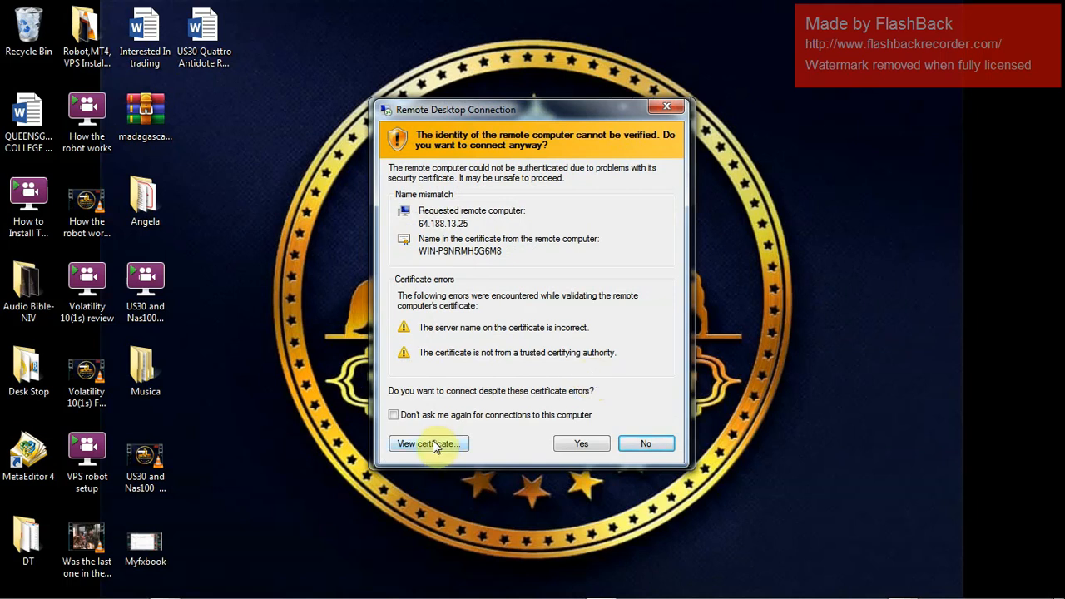
# Stop certificate warnings for 64.188.13.25 and connect to the remote desktop anyway
pyautogui.click(395, 415)
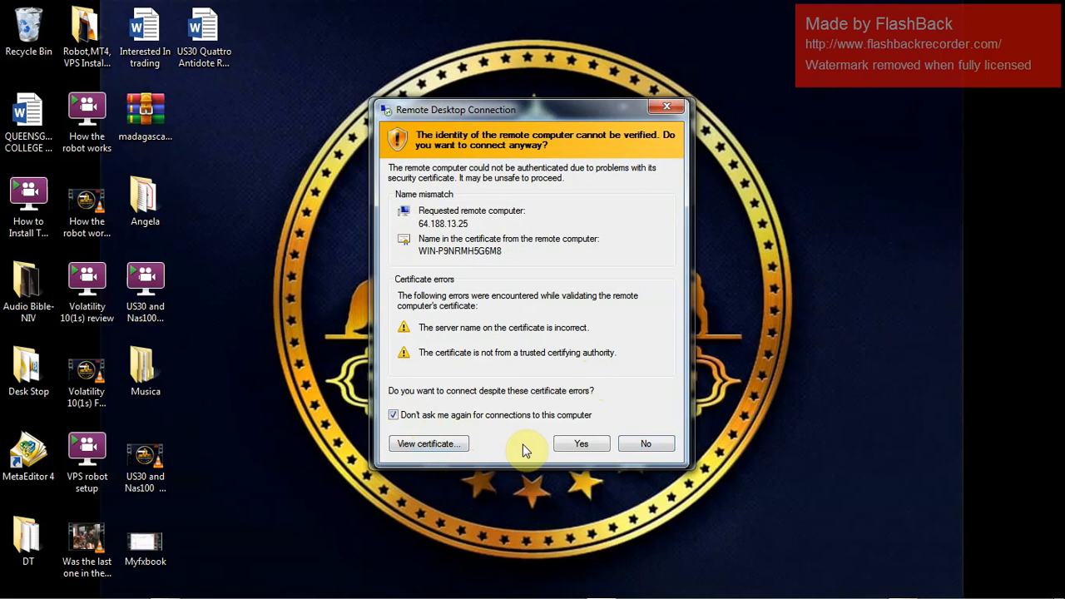
pyautogui.click(571, 447)
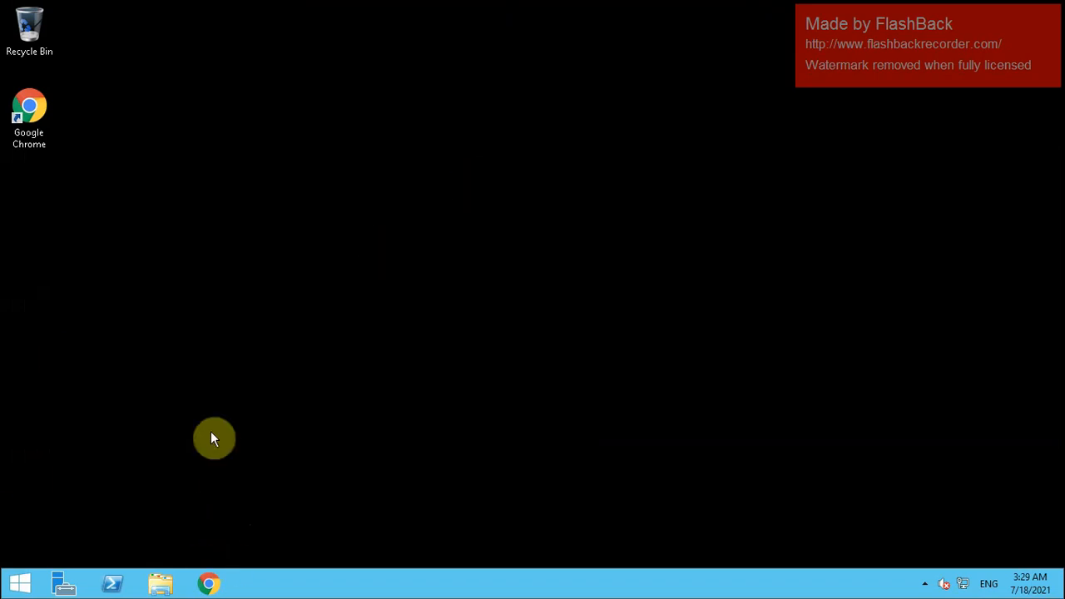
# Launch Chrome on the server and search Google for 'fxpro mt4 terminal'
pyautogui.click(201, 586)
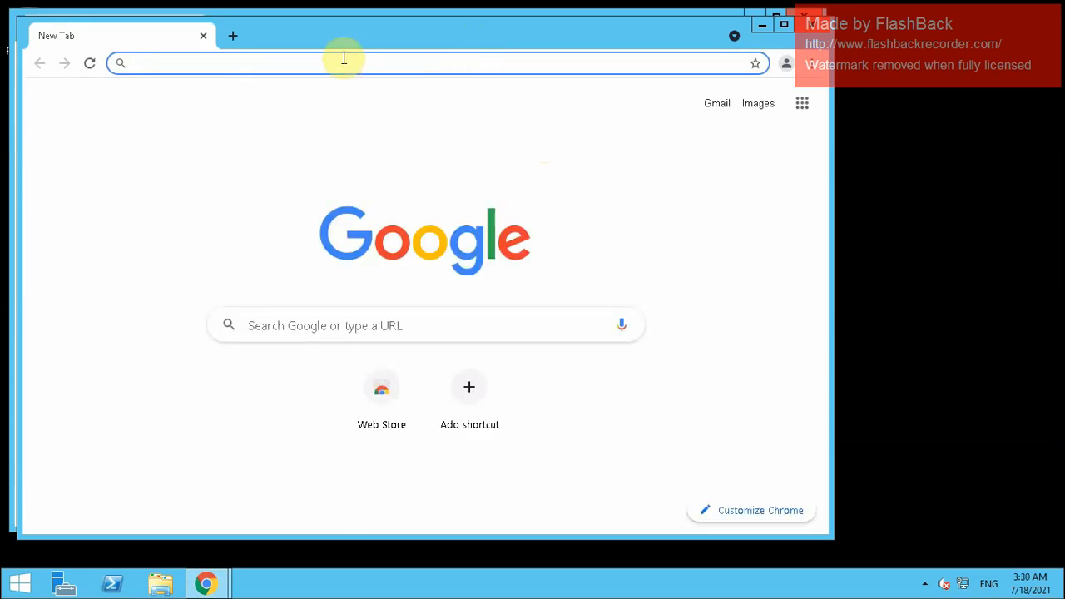
pyautogui.write('FX')
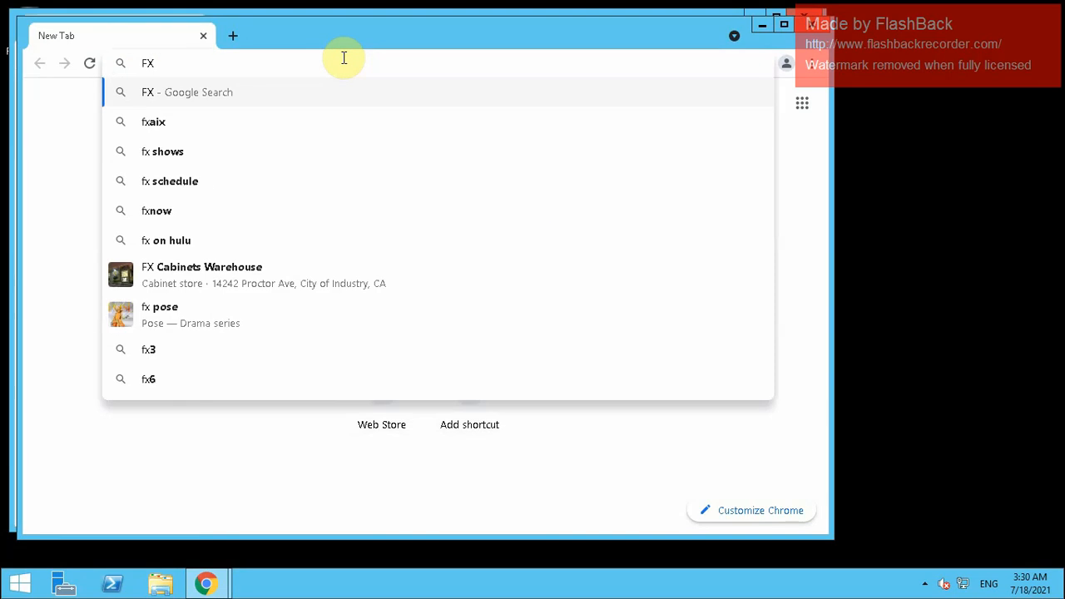
pyautogui.write('pro')
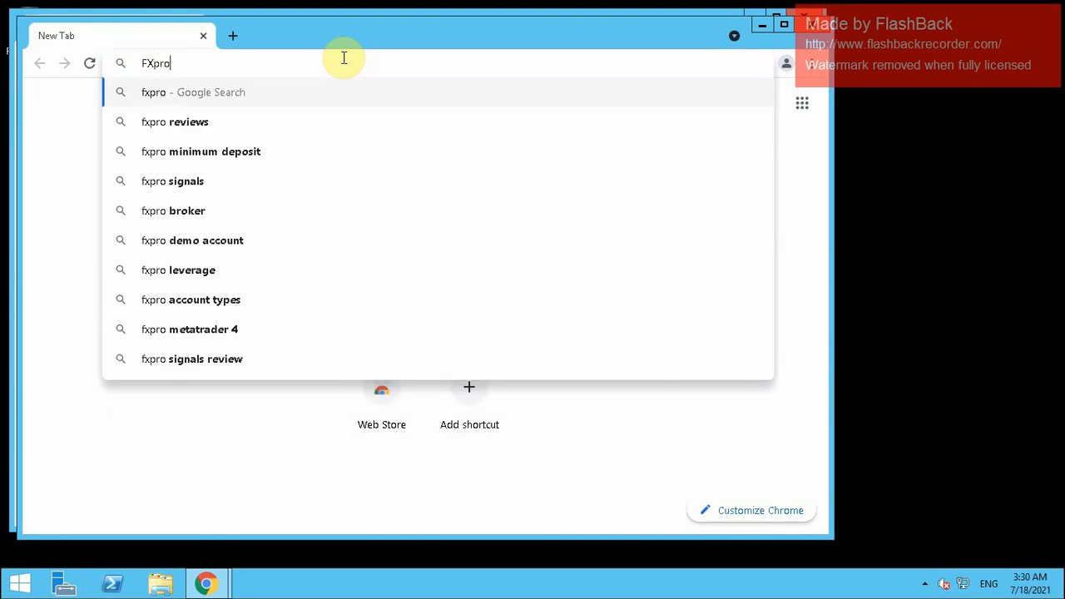
pyautogui.write(' M')
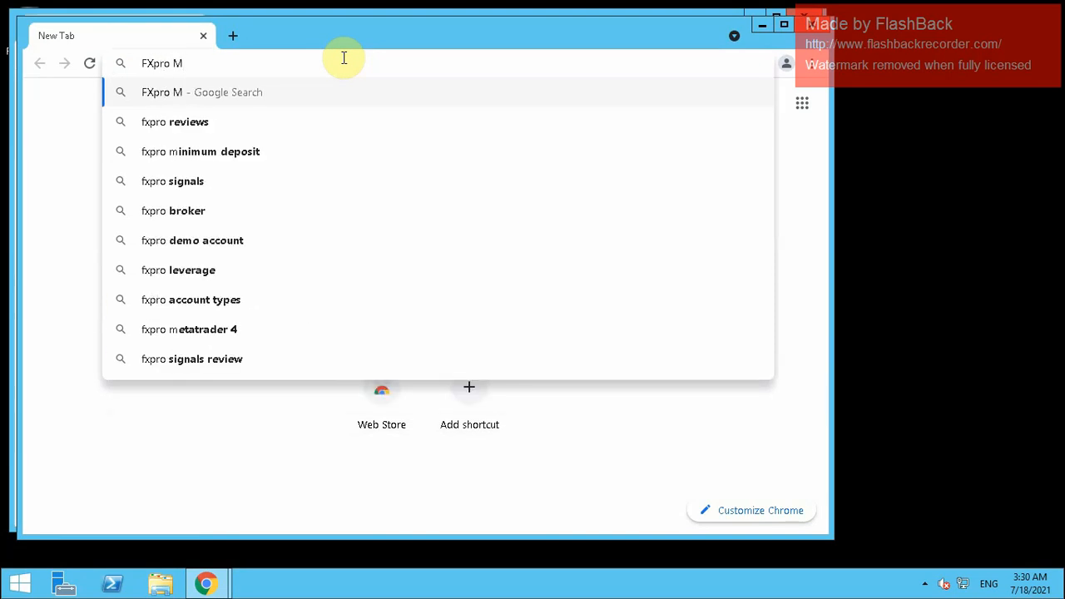
pyautogui.write('T4')
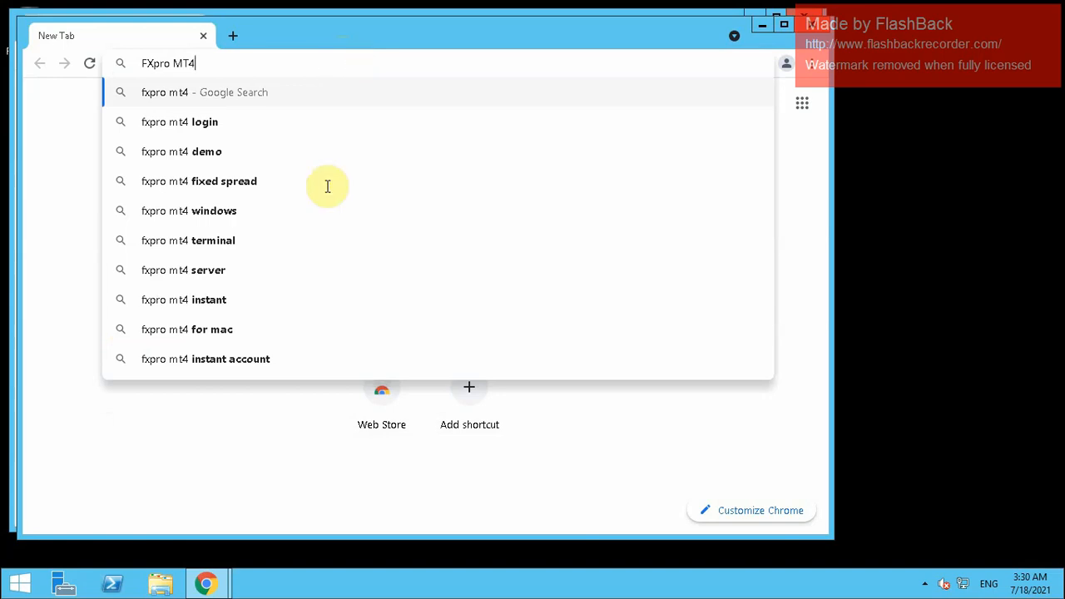
pyautogui.click(203, 244)
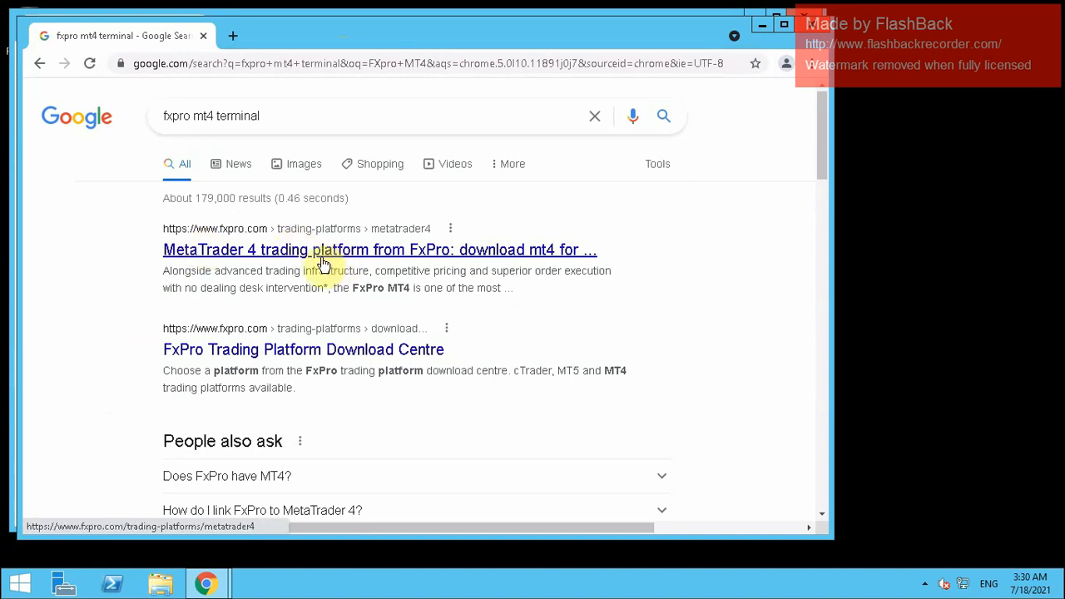
# Open the FxPro Download Centre result, maximize Chrome, and scroll through the MT4 platforms
pyautogui.click(264, 356)
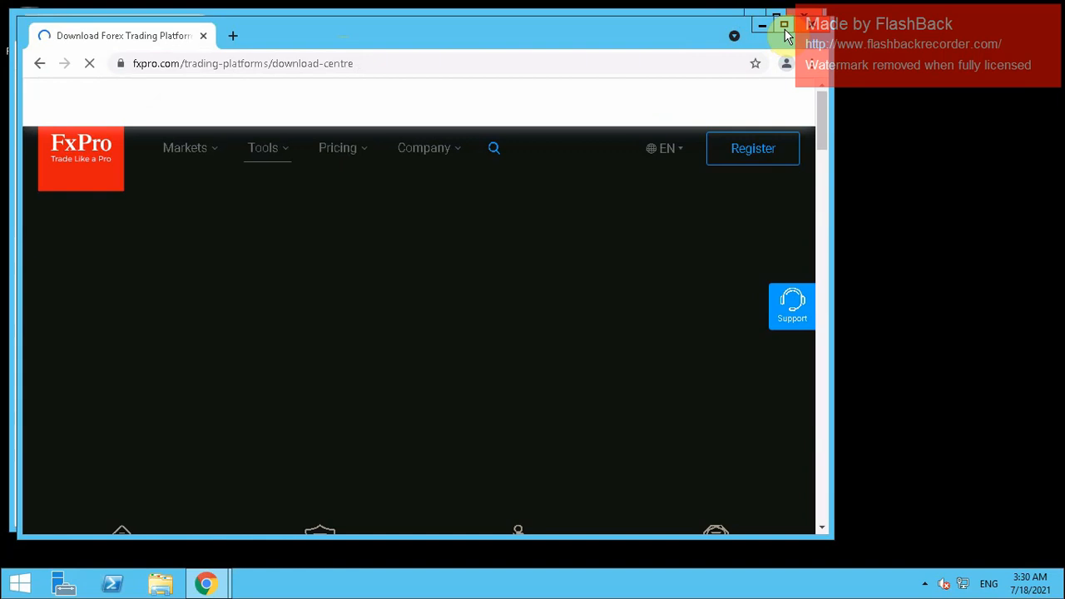
pyautogui.click(784, 26)
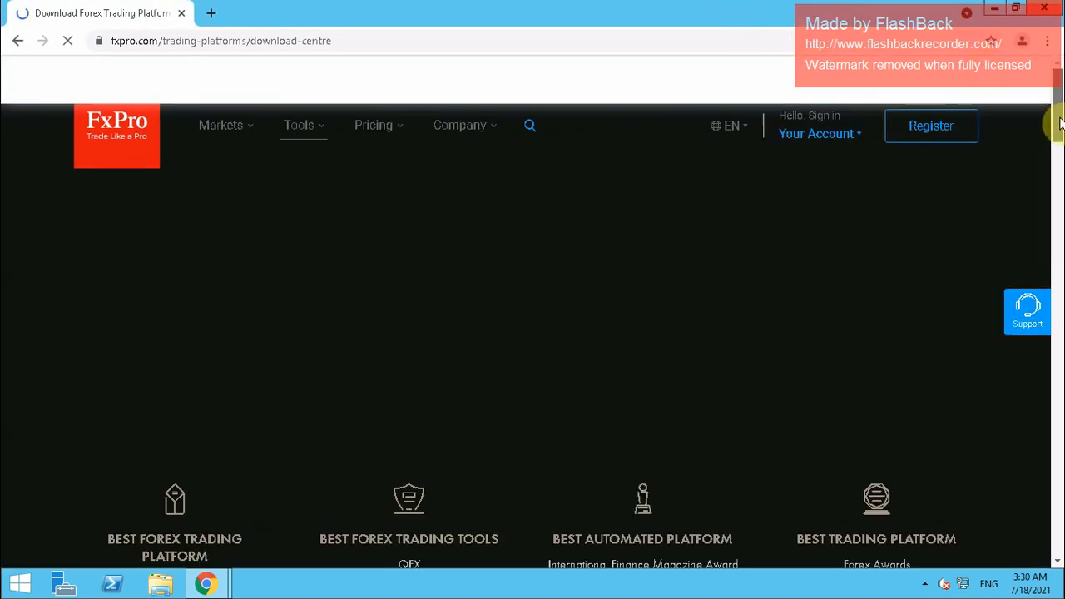
pyautogui.scroll(-4, 1059, 125)
pyautogui.scroll(-1, 1056, 155)
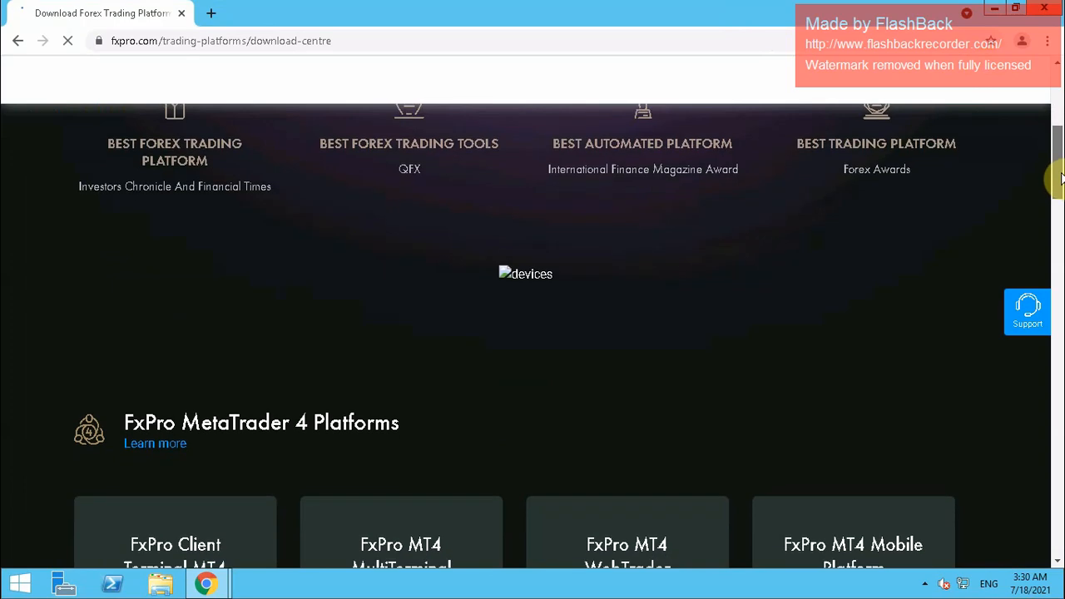
pyautogui.scroll(-1, 1058, 179)
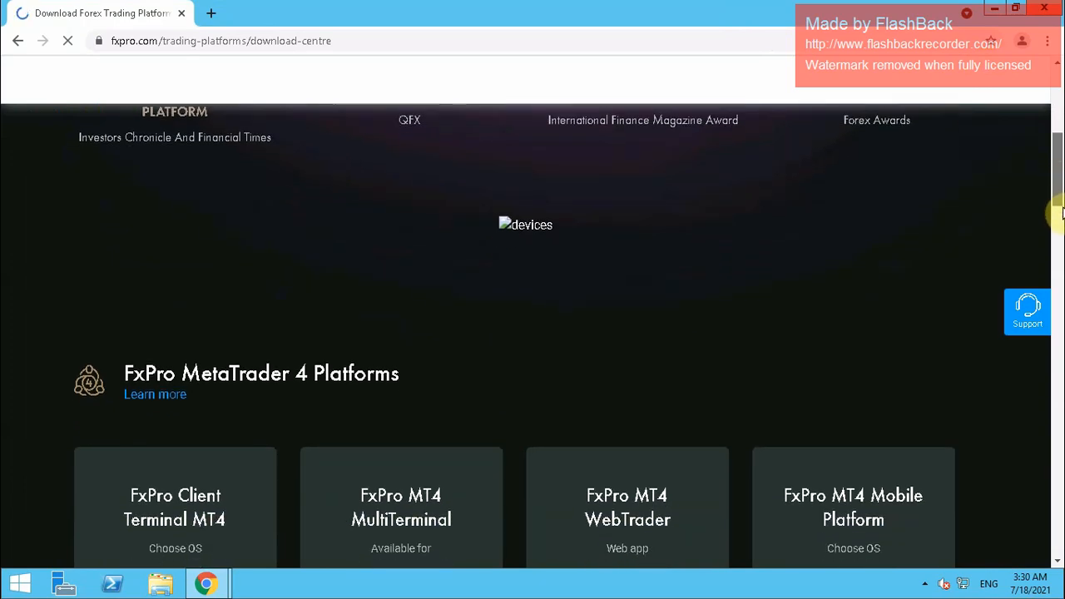
pyautogui.scroll(-1, 1054, 218)
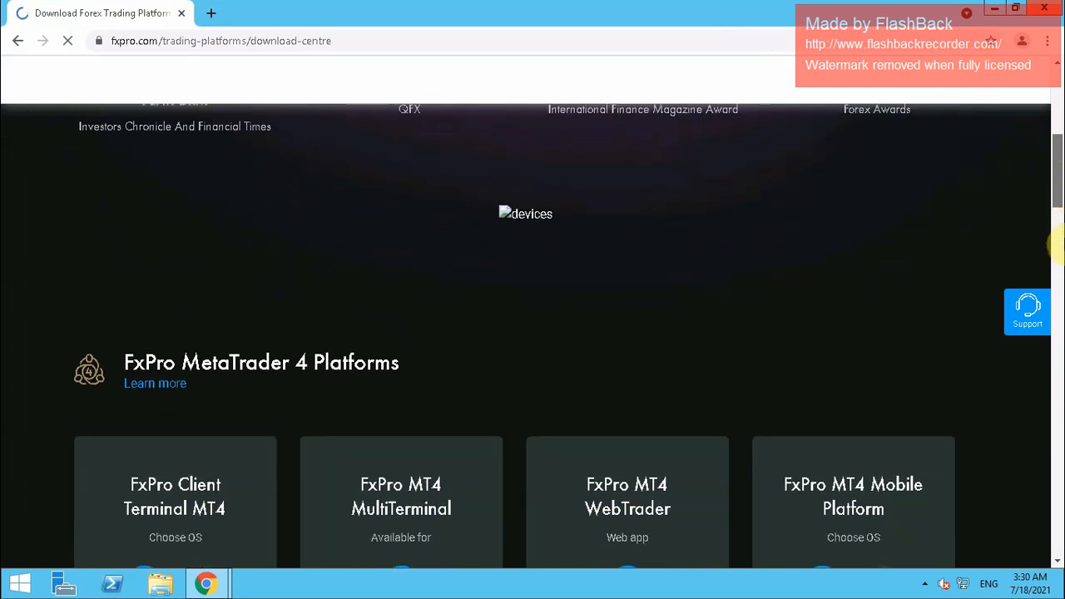
pyautogui.scroll(-1, 1055, 249)
pyautogui.scroll(-2, 1062, 293)
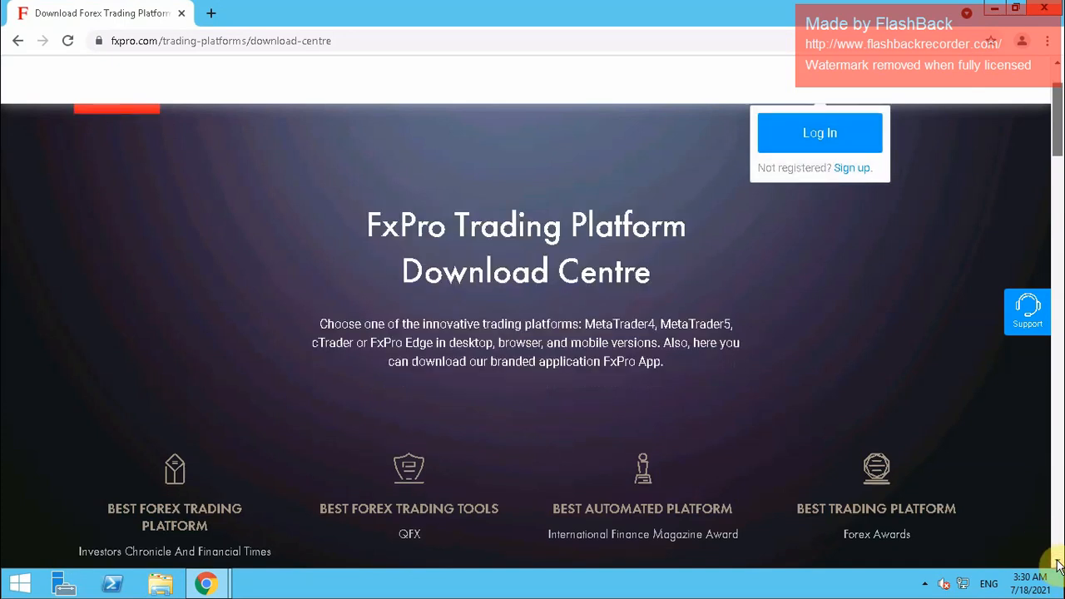
# Download FxPro Client Terminal MT4 for Windows (fxprocom4setup.exe) from the MT4 cards
pyautogui.scroll(-10, 1057, 566)
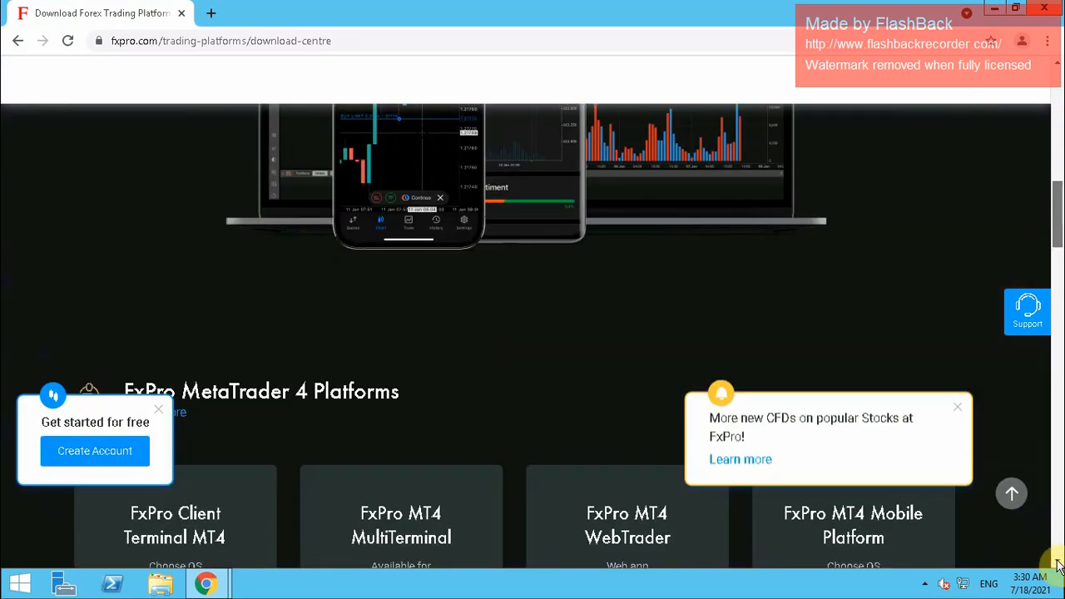
pyautogui.scroll(-3, 1039, 373)
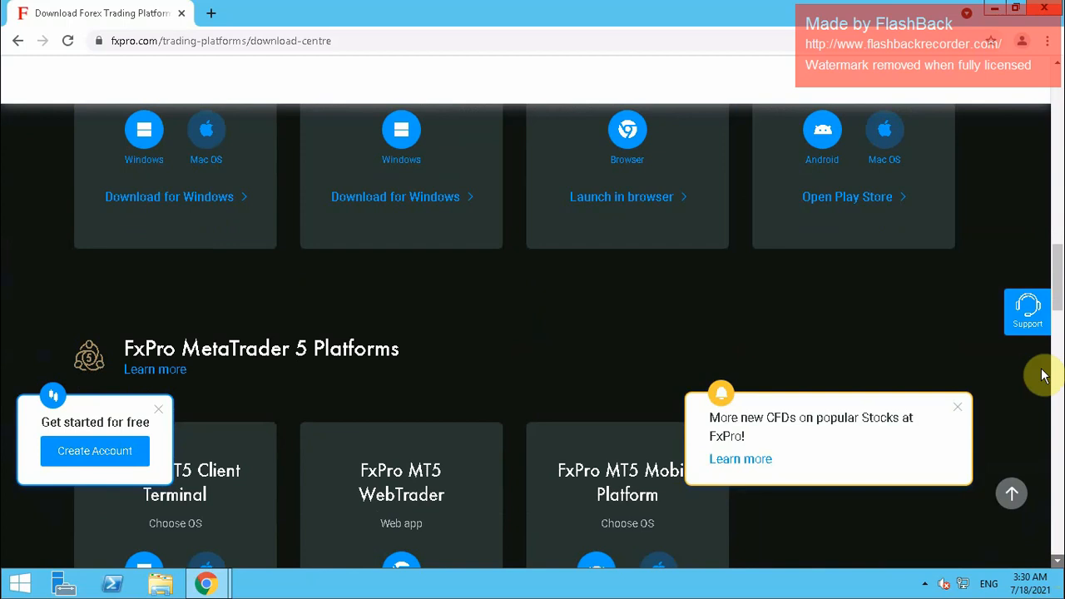
pyautogui.scroll(-2, 1026, 182)
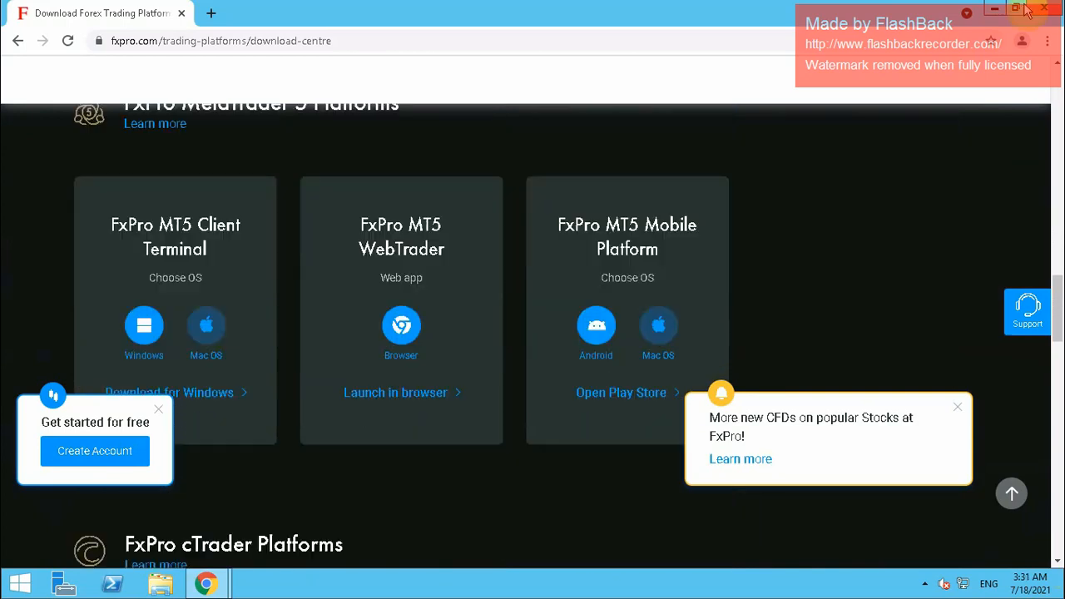
pyautogui.click(1058, 63)
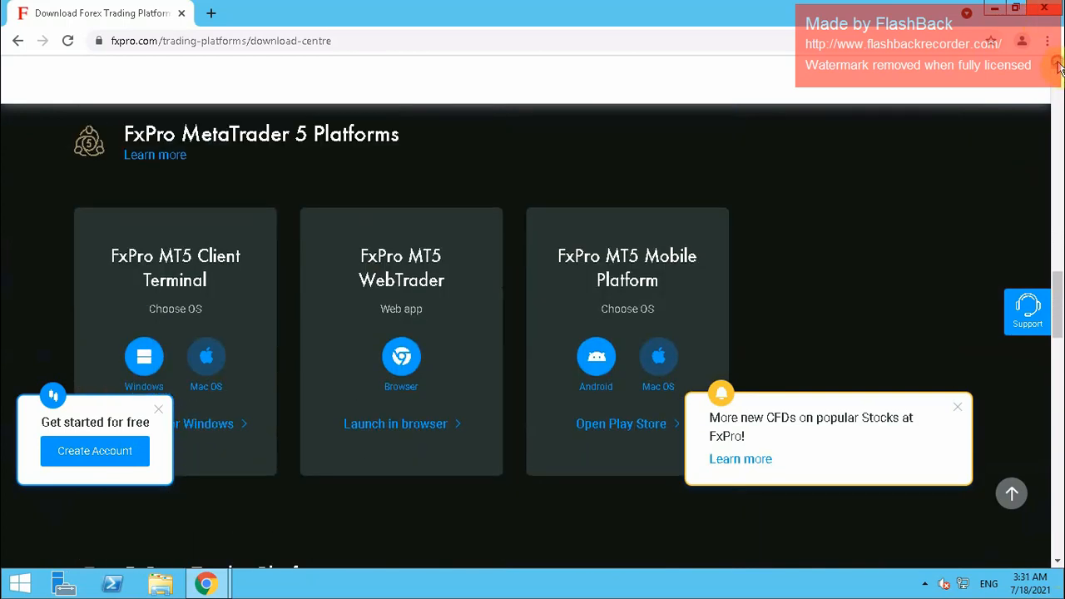
pyautogui.click(1058, 64)
pyautogui.click(1058, 63)
pyautogui.click(1058, 63)
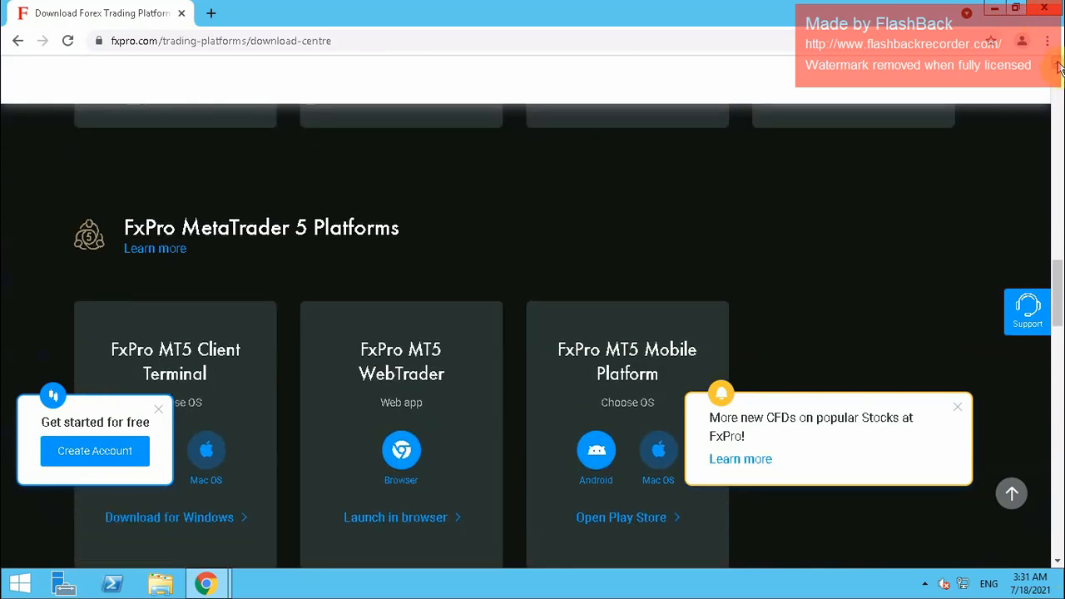
pyautogui.click(1058, 63)
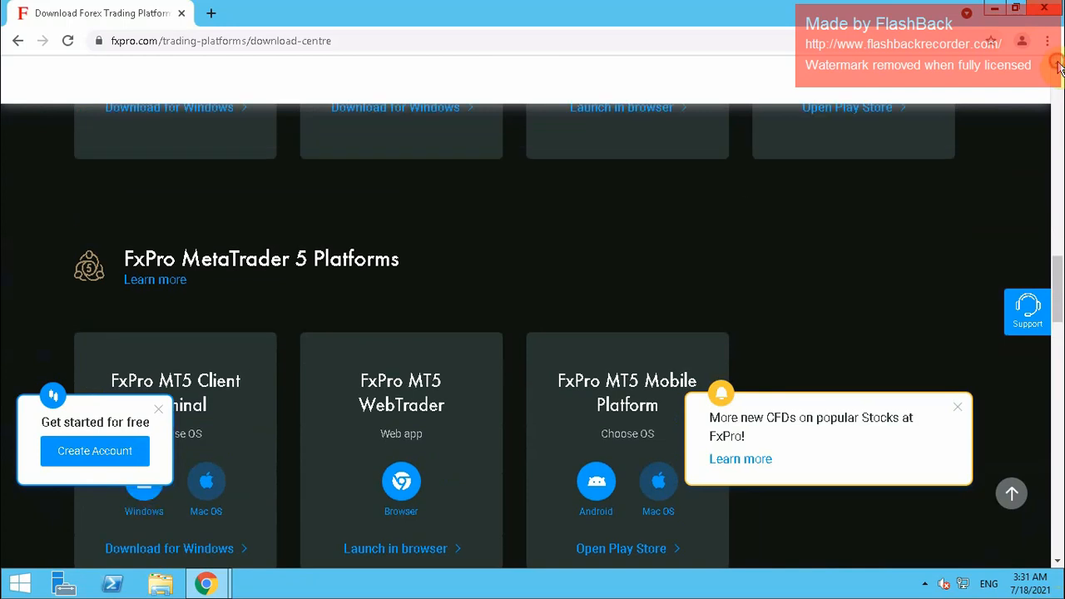
pyautogui.click(1058, 63)
pyautogui.click(1058, 63)
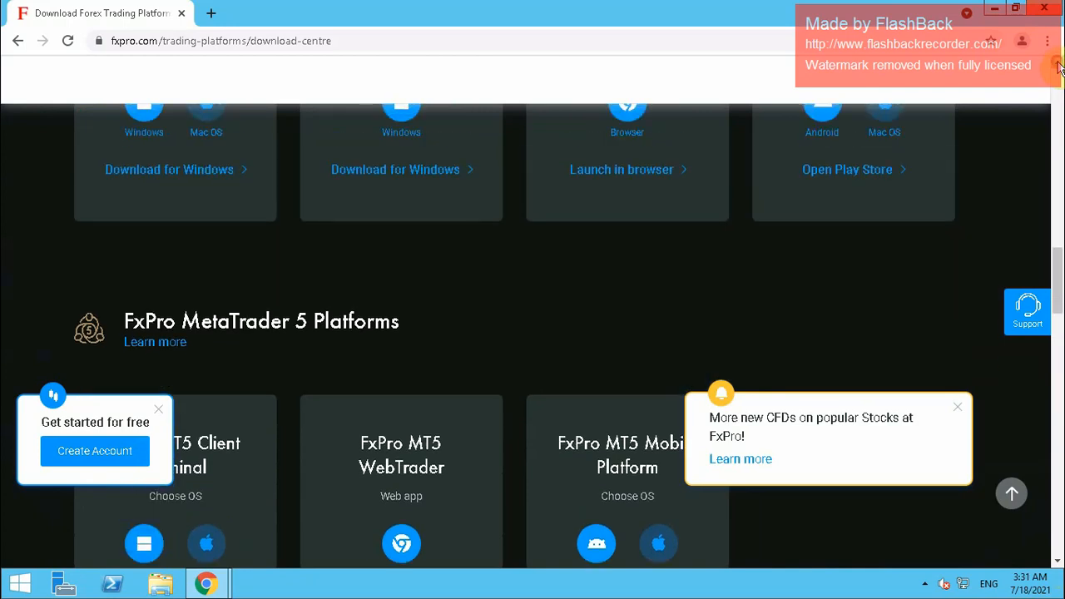
pyautogui.click(1058, 63)
pyautogui.click(1058, 63)
pyautogui.click(1058, 63)
pyautogui.click(1058, 63)
pyautogui.click(1058, 63)
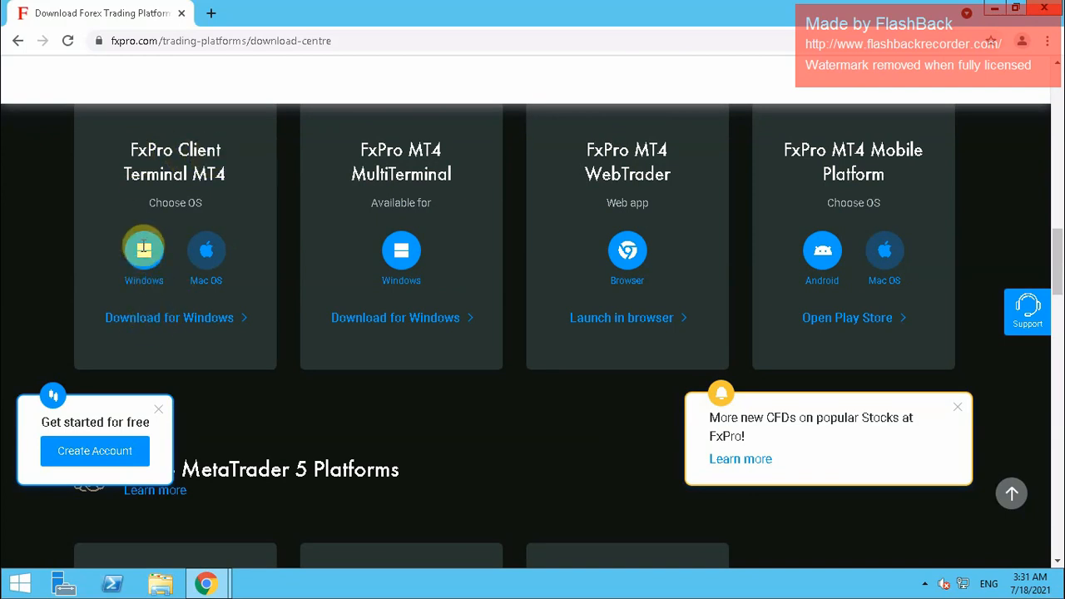
pyautogui.click(162, 326)
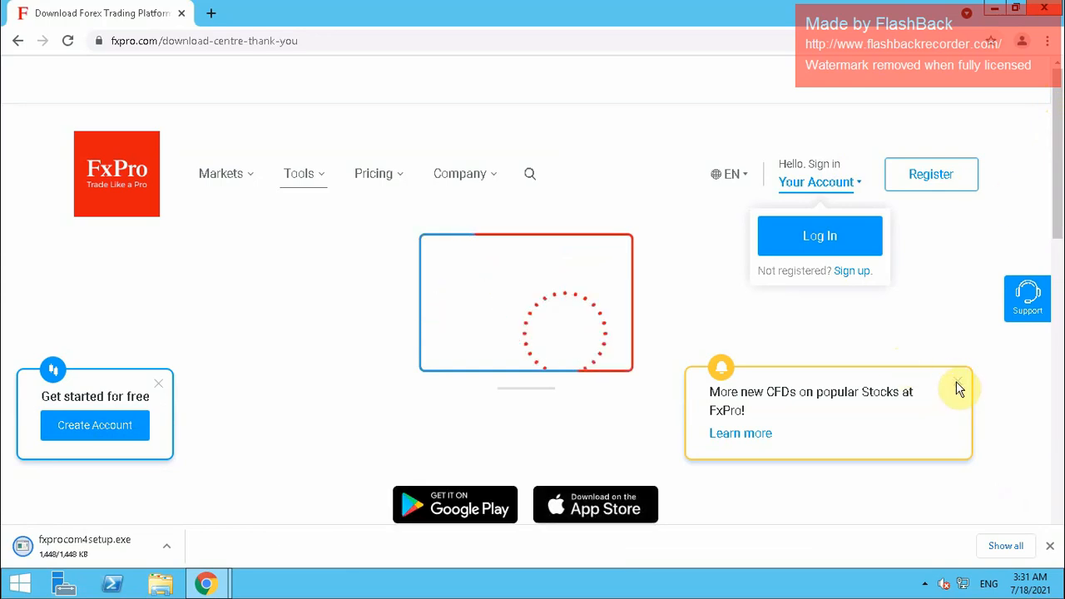
# Open the downloaded fxprocom4setup.exe from Chrome's download bar
pyautogui.scroll(-1, 958, 387)
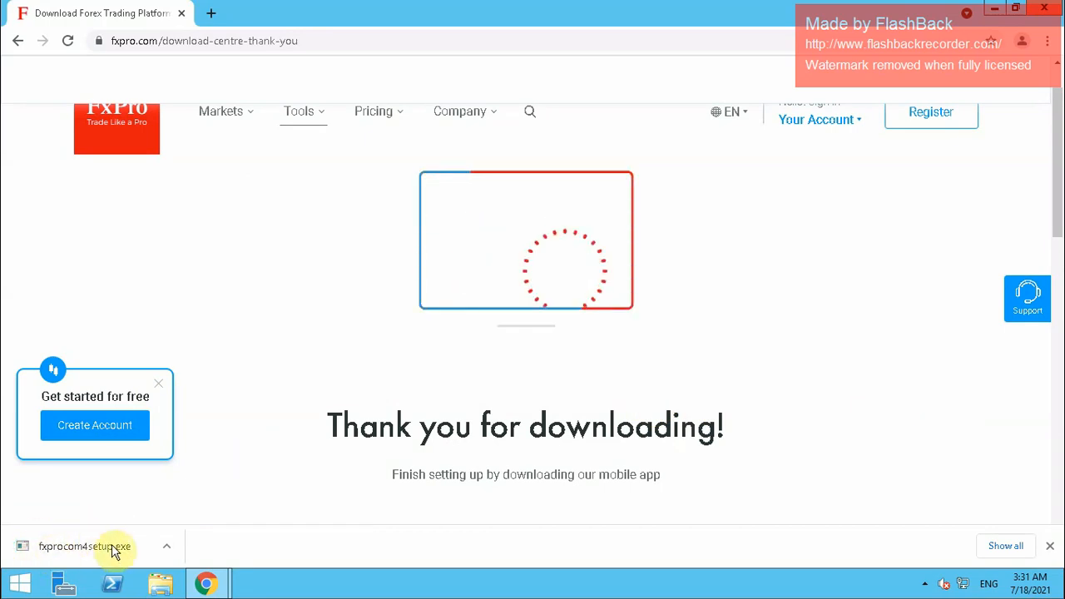
pyautogui.click(166, 549)
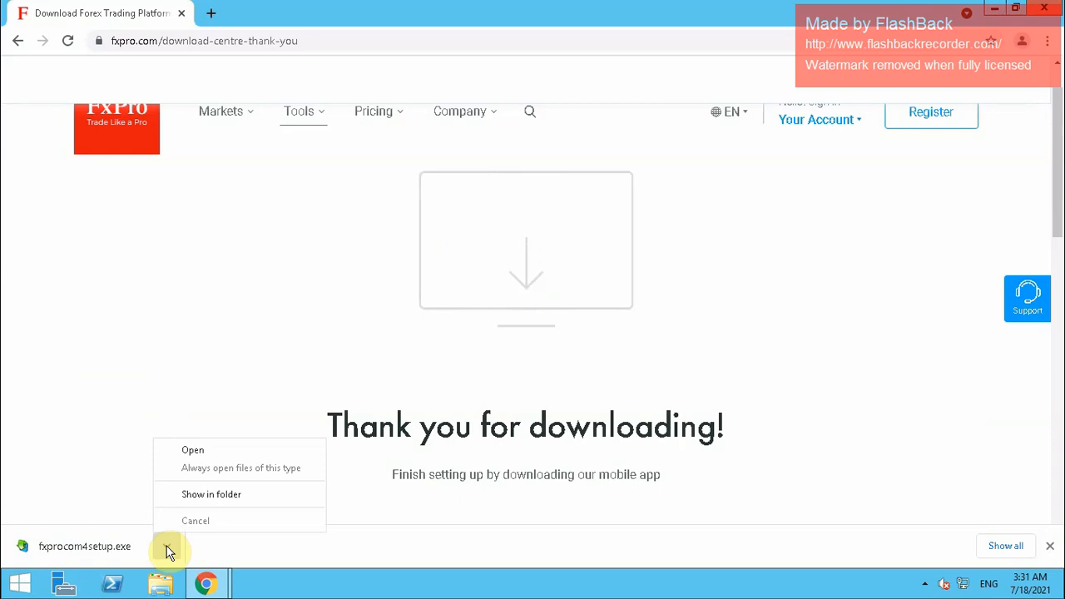
pyautogui.click(195, 454)
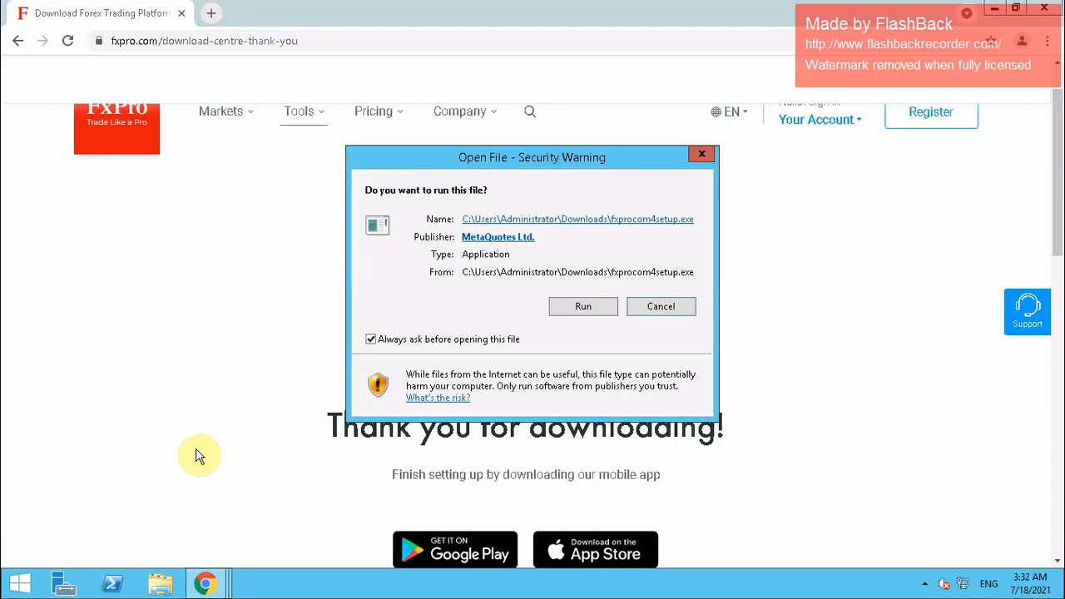
# Run the installer, accept the licence to install MetaTrader 4, and close the download page window
pyautogui.click(585, 308)
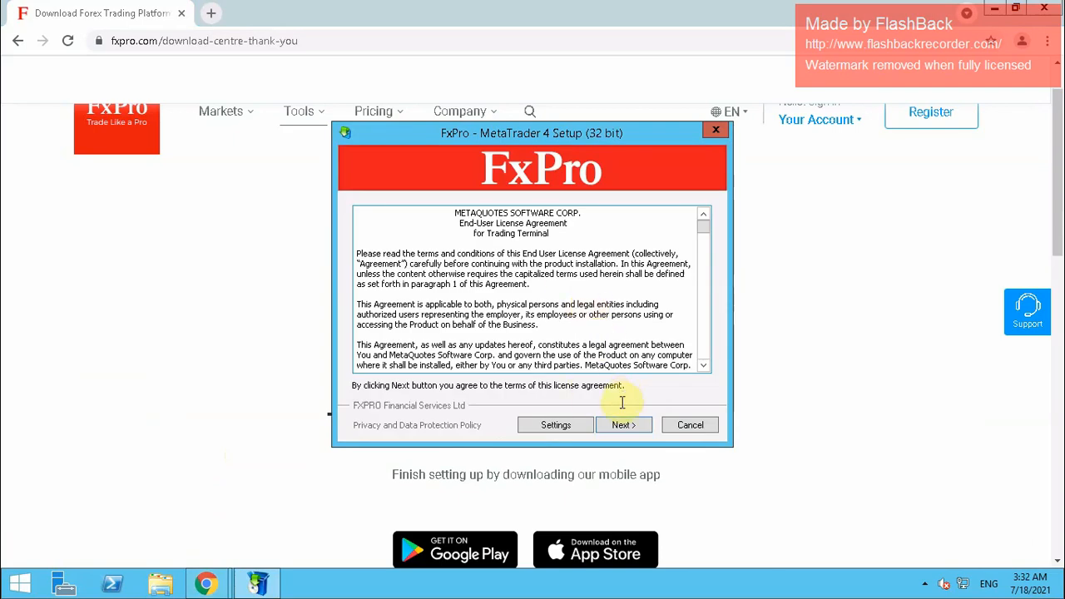
pyautogui.click(624, 426)
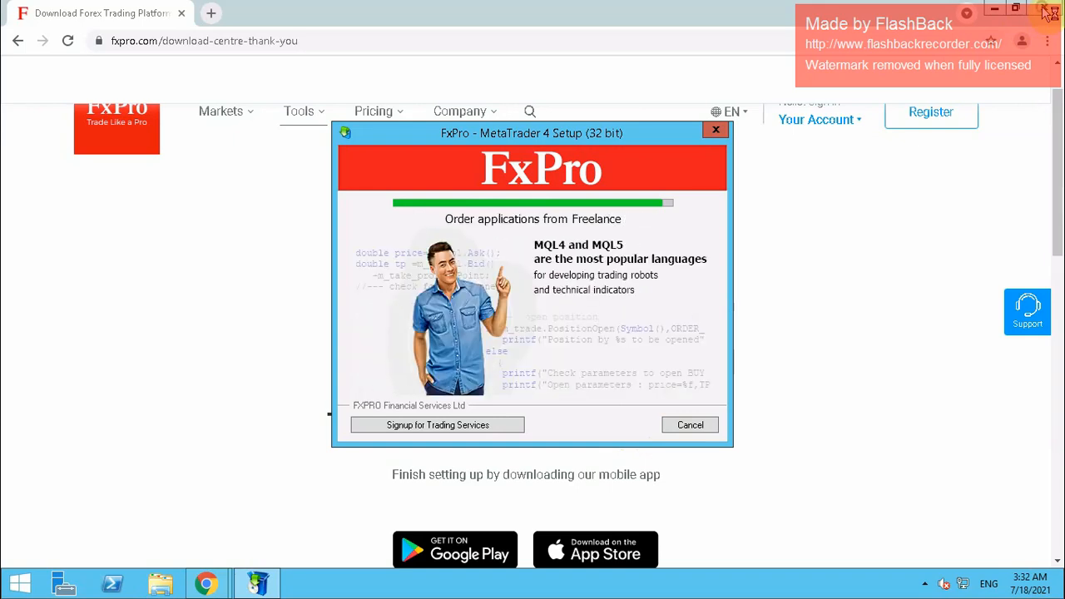
pyautogui.click(1050, 13)
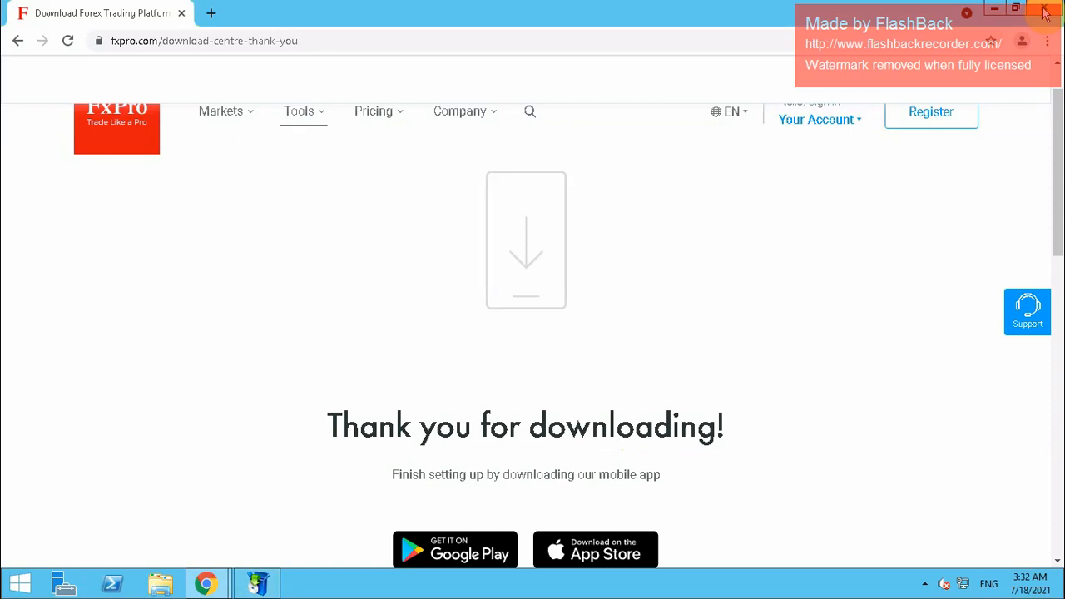
pyautogui.click(1051, 14)
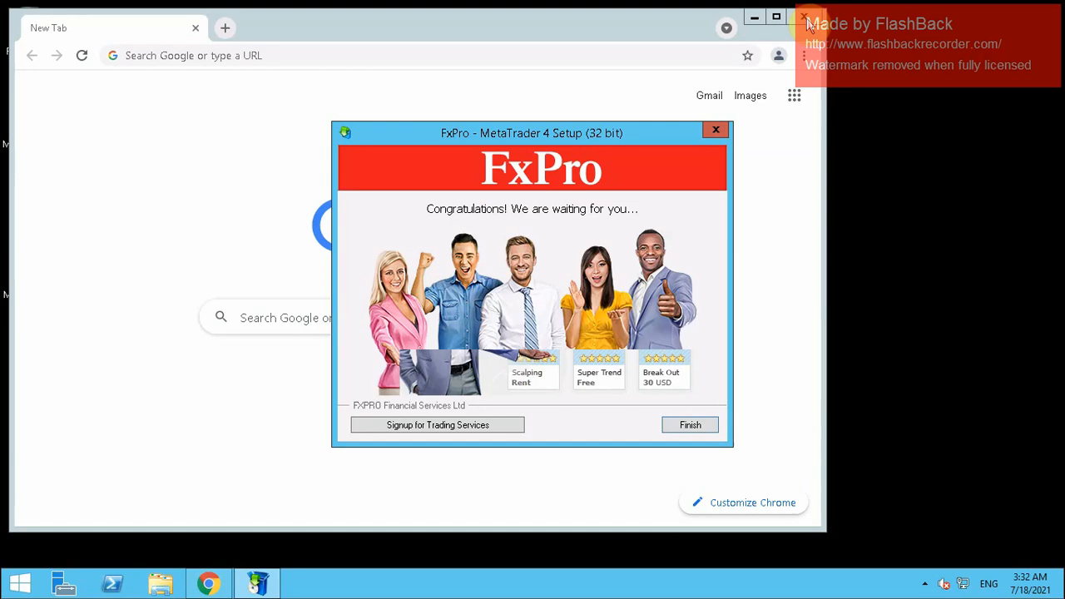
pyautogui.click(808, 19)
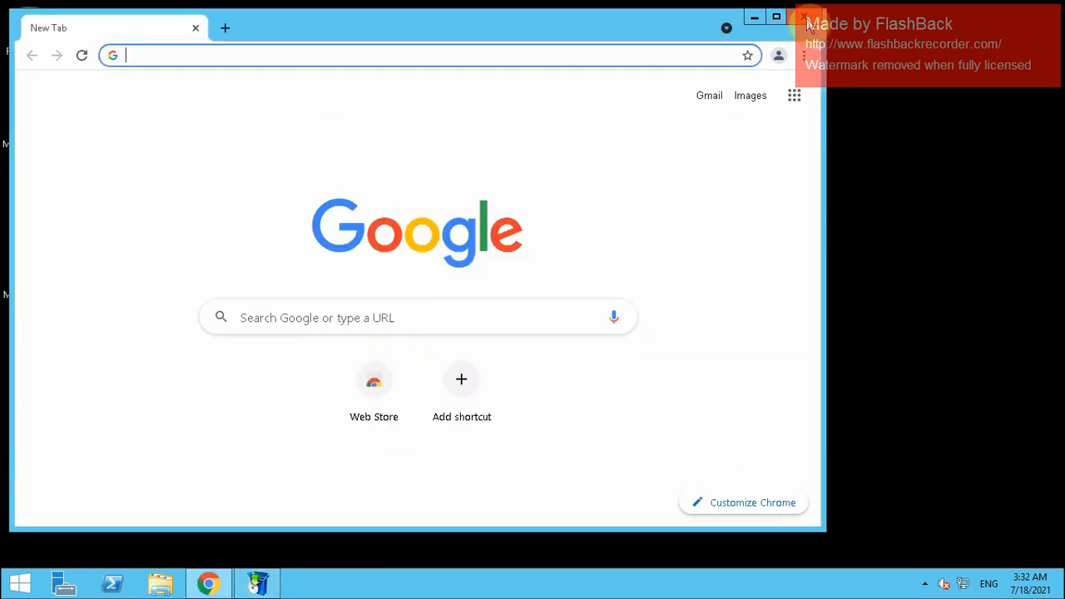
# Close Chrome and launch FxPro MetaTrader 4 from its desktop shortcut
pyautogui.click(808, 20)
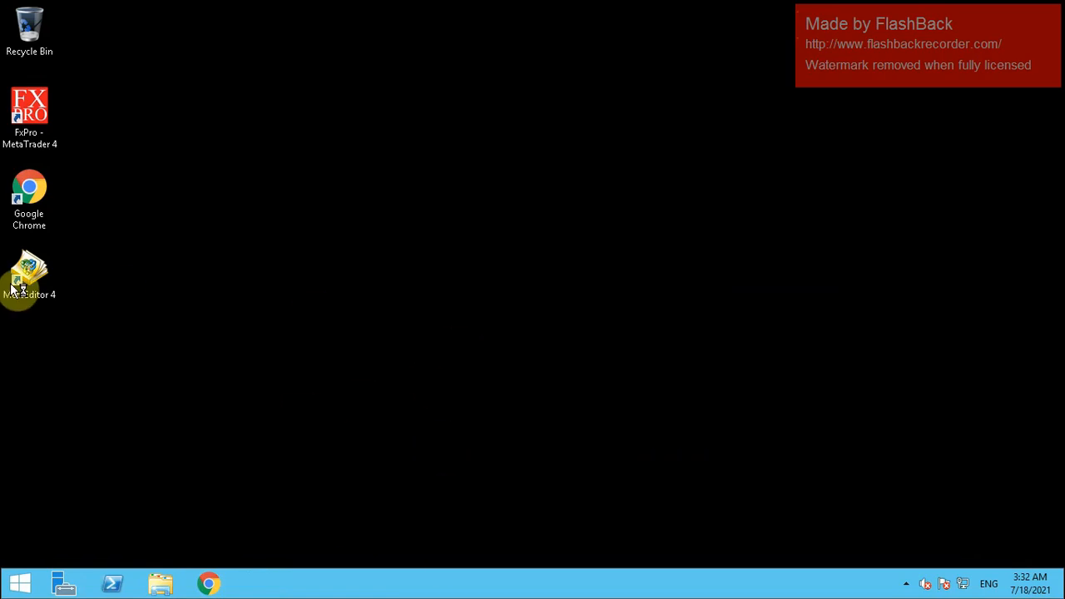
pyautogui.doubleClick(35, 103)
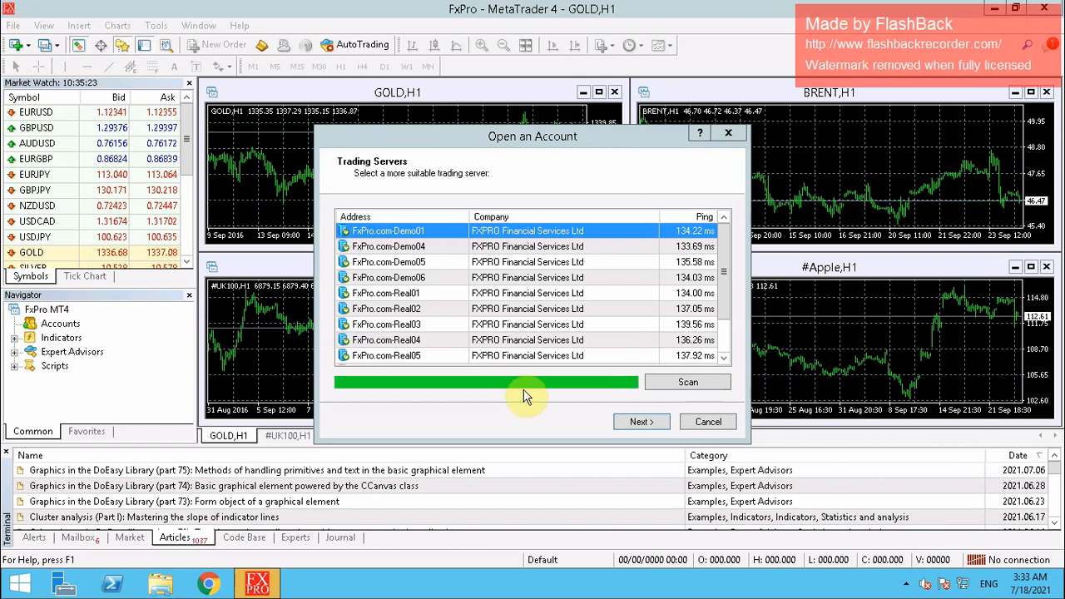
# Pick the FxPro.com-Real05 server from the list and select Existing trade account
pyautogui.scroll(-1, 726, 283)
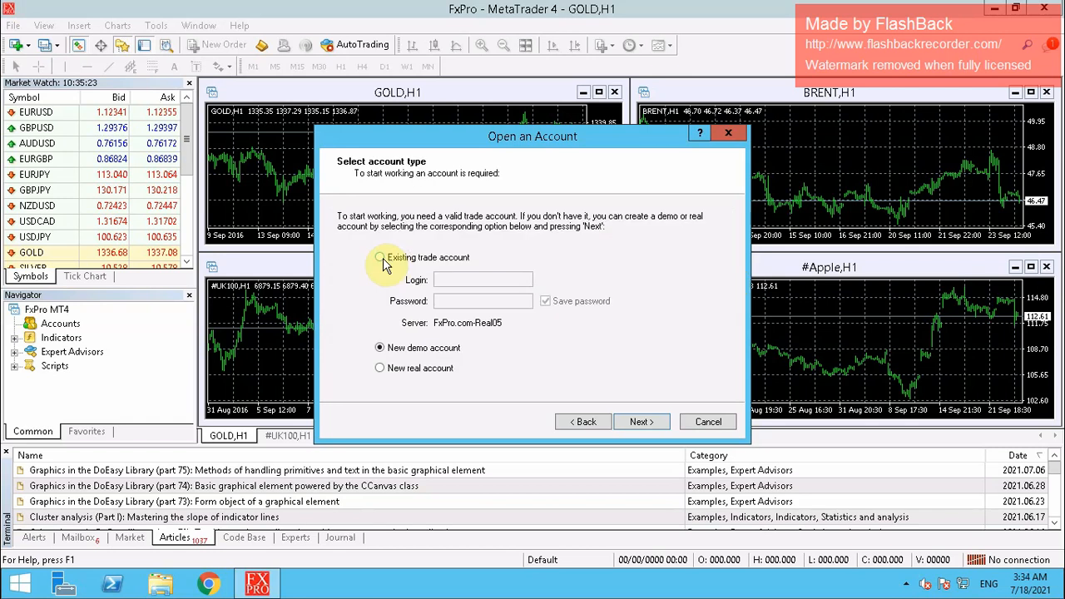
pyautogui.click(380, 258)
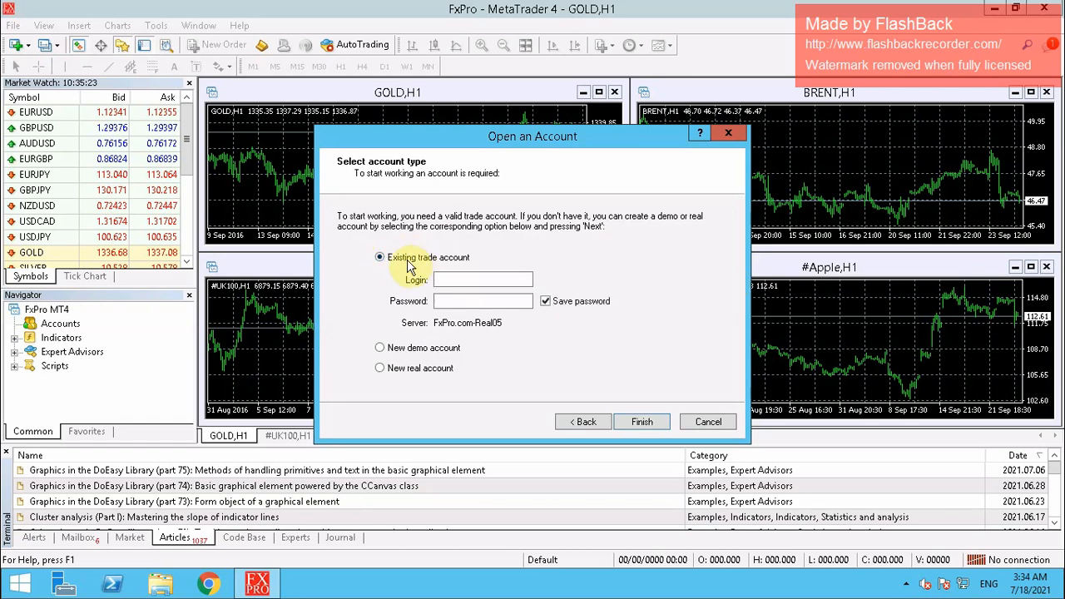
# Enter the trade account's login and password, finish signing in, then collapse the FxPro.com-Real05 account entry
pyautogui.click(457, 283)
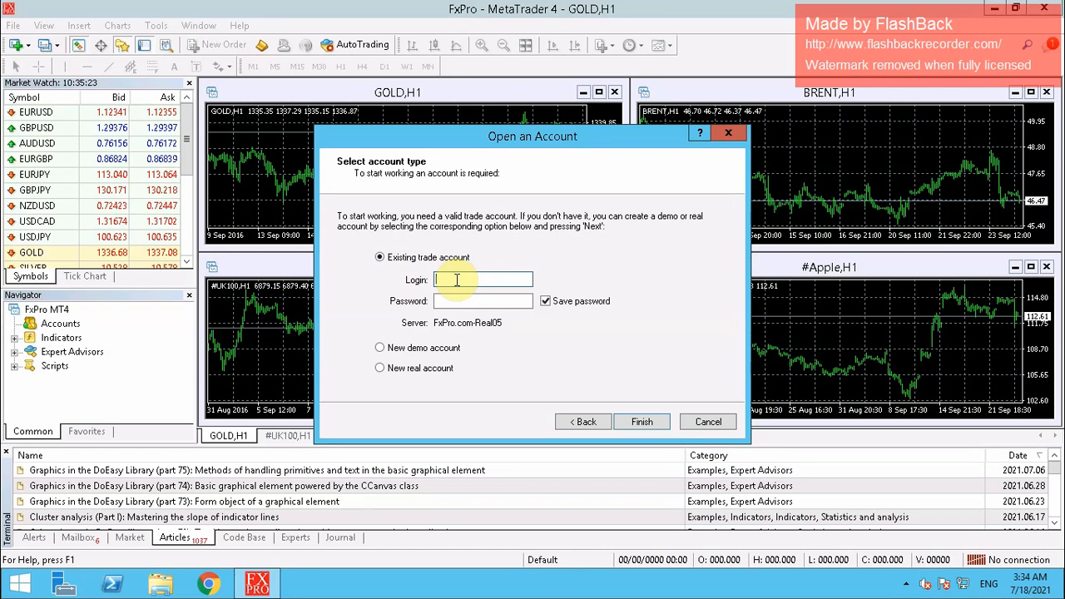
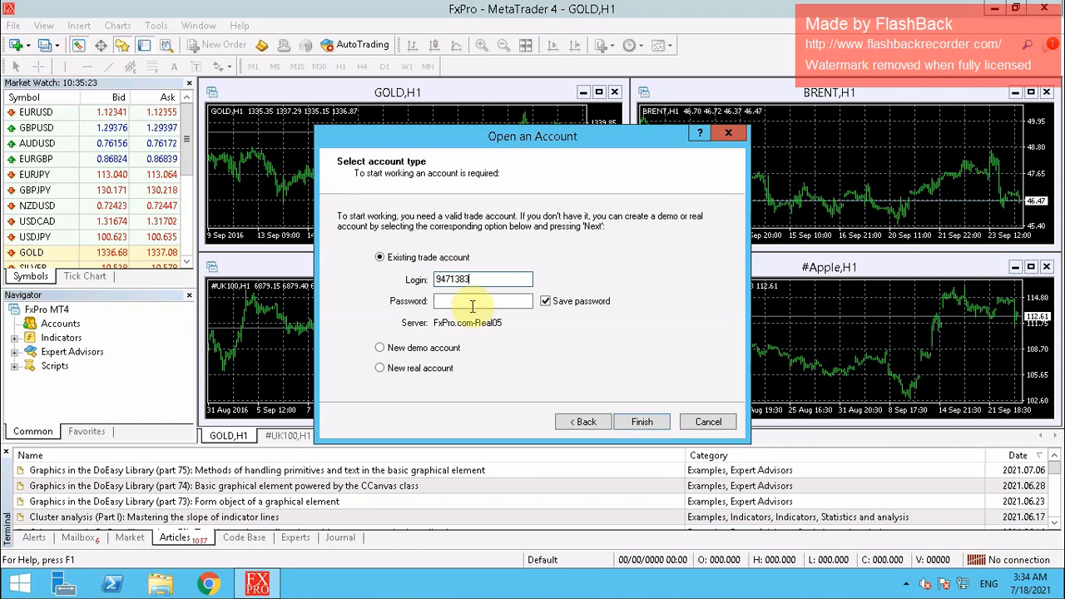
pyautogui.click(457, 303)
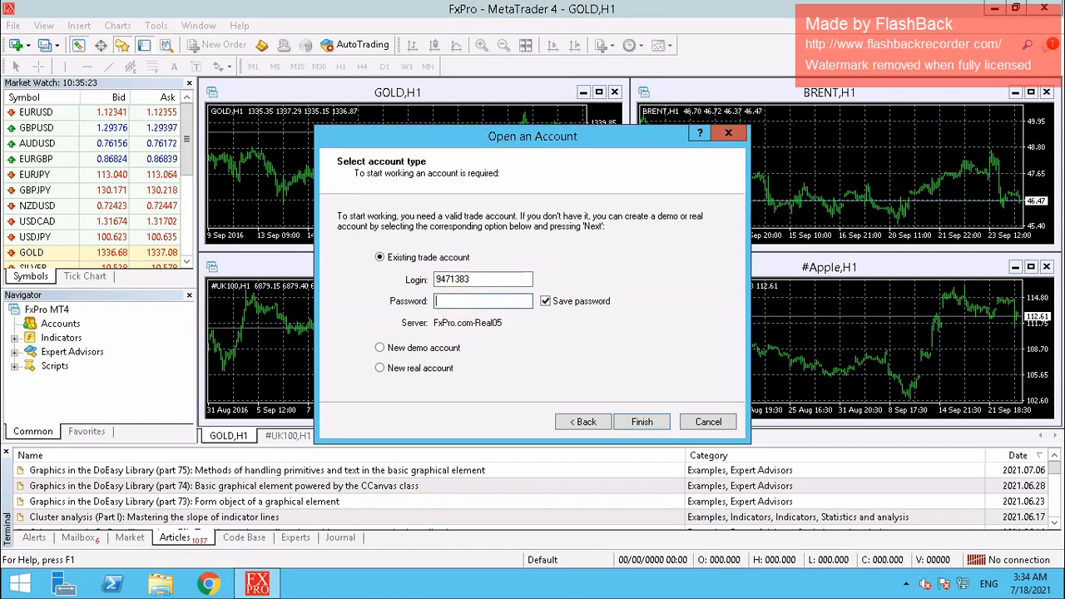
pyautogui.write('••••••••')
pyautogui.click(642, 422)
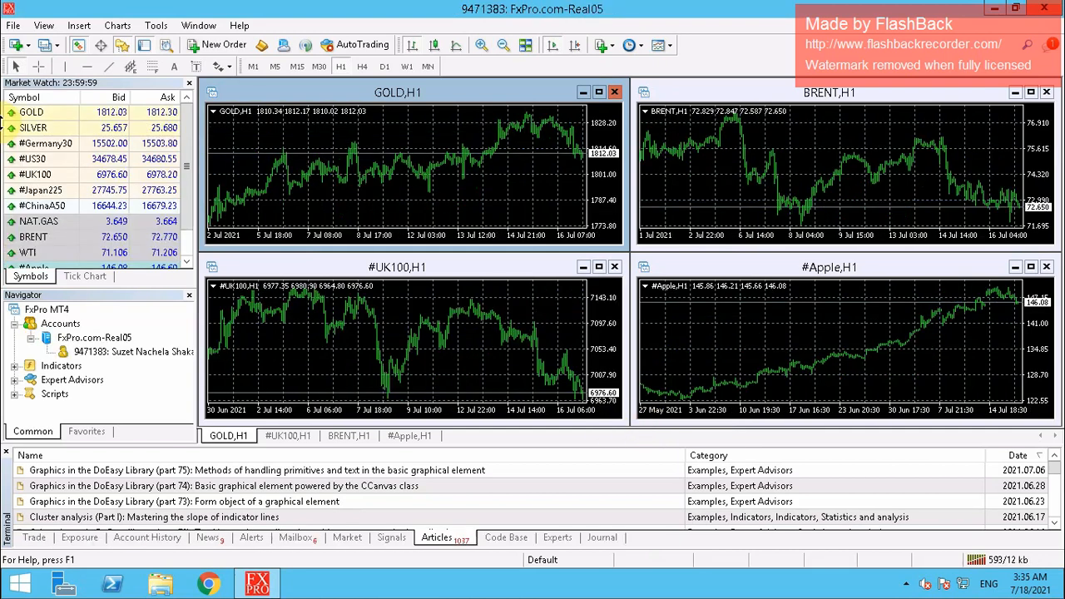
pyautogui.click(31, 343)
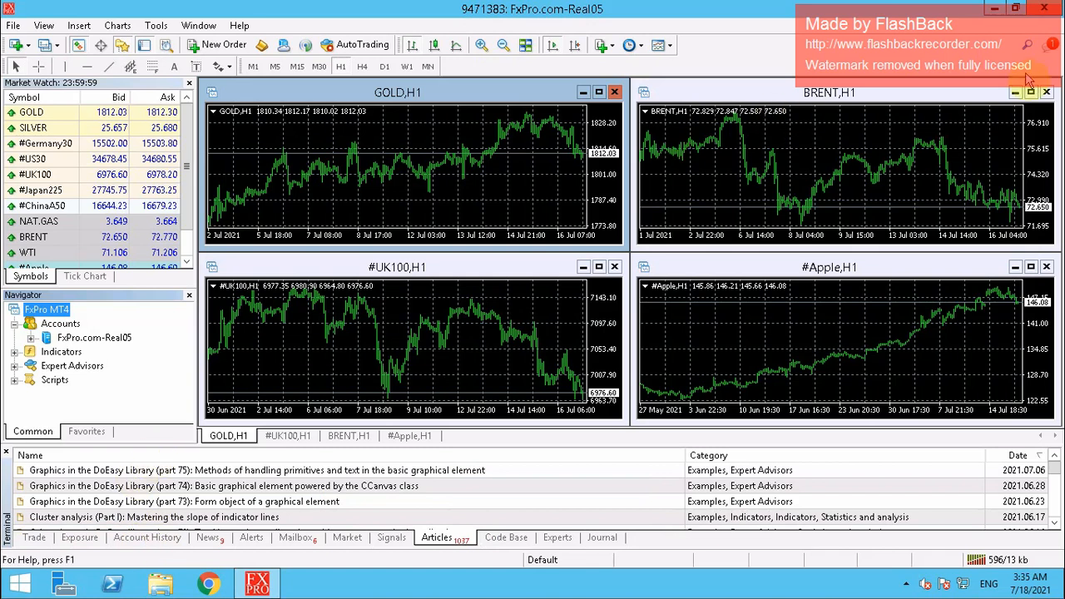
# Minimize MetaTrader 4, then minimize the Remote Desktop session to reveal the local desktop
pyautogui.click(996, 11)
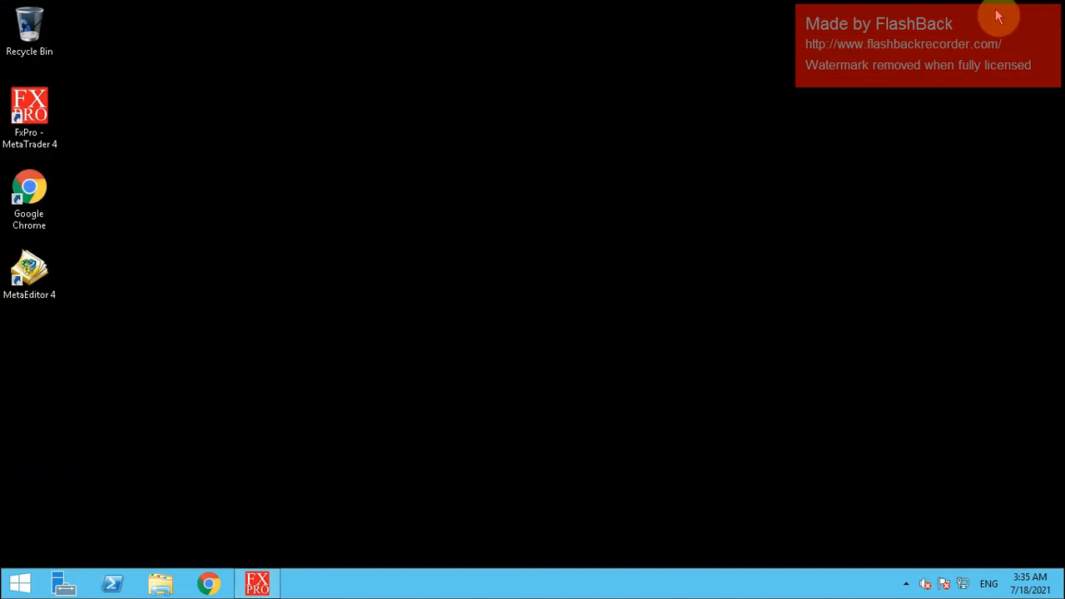
pyautogui.moveTo(669, 25)
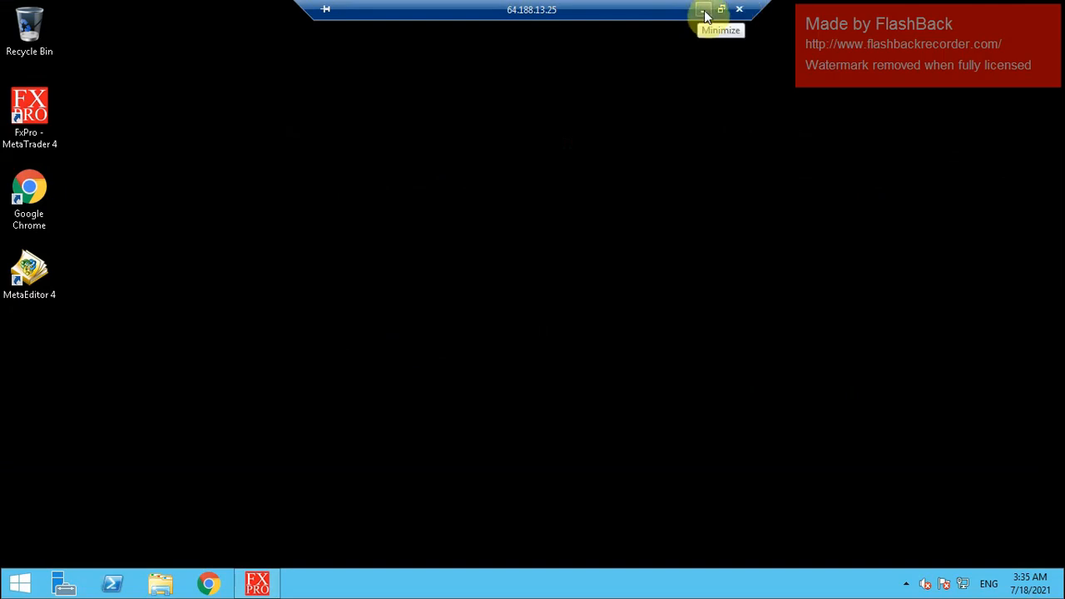
pyautogui.click(703, 12)
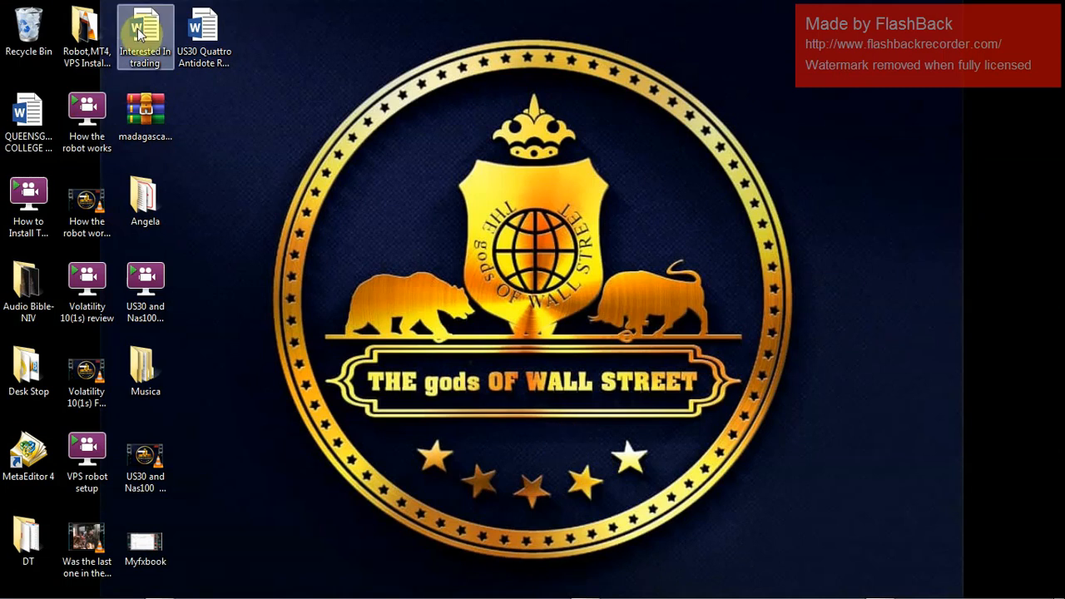
# Copy the Google Drive link from the 'US30 Quattro Antidote Robot Download Link' document, then minimize Word
pyautogui.doubleClick(208, 50)
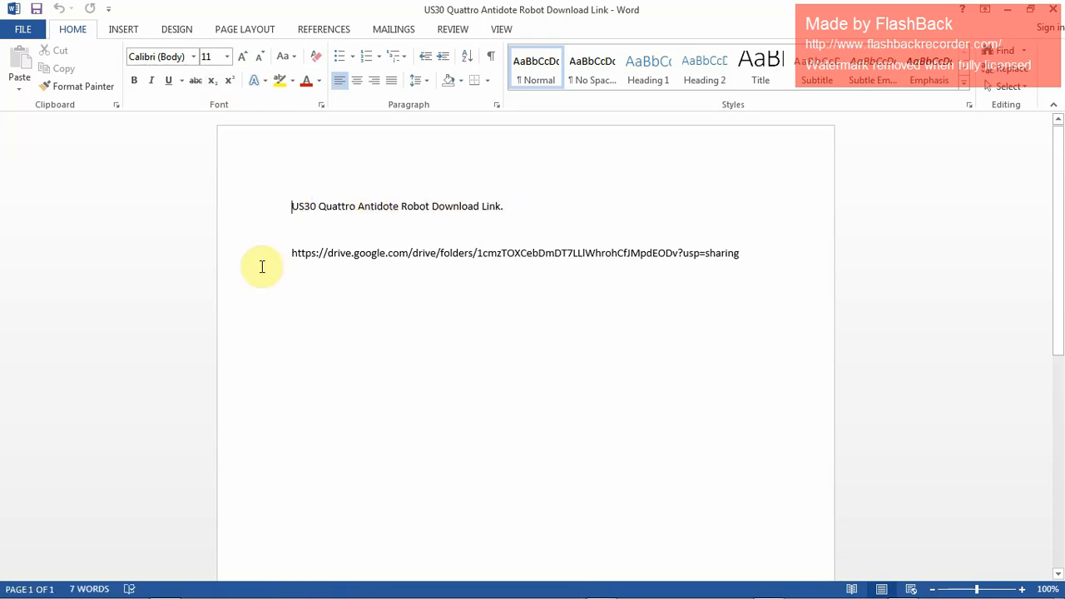
pyautogui.moveTo(292, 252); pyautogui.dragTo(746, 252)
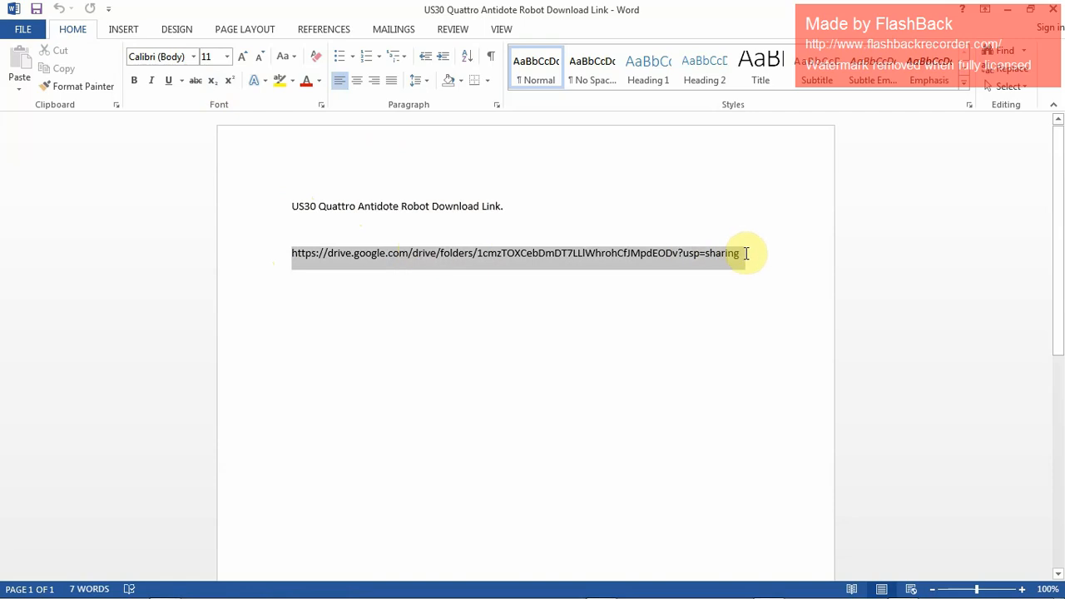
pyautogui.rightClick(678, 261)
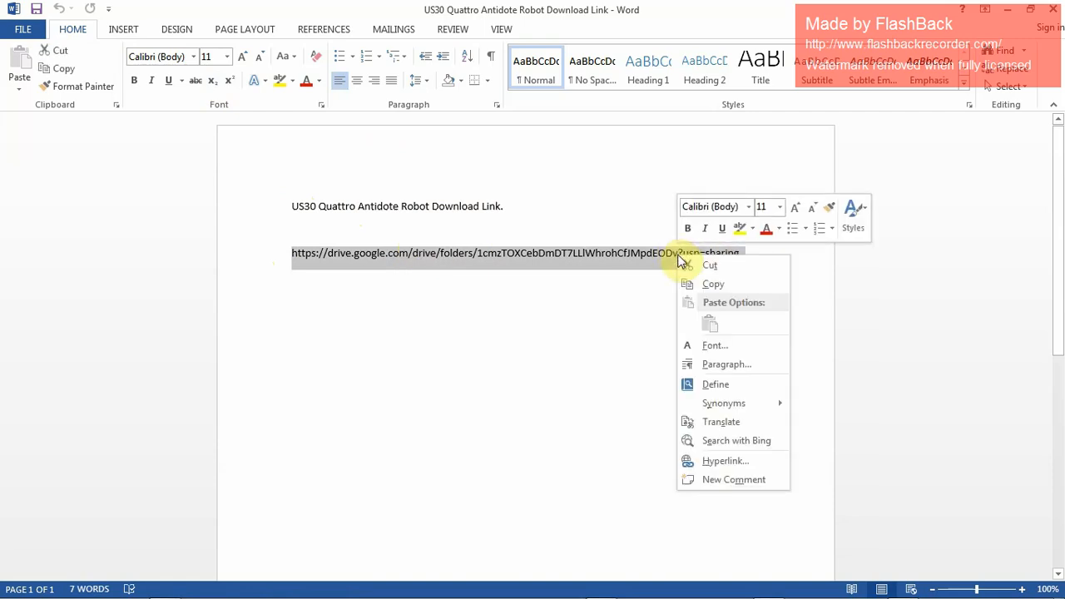
pyautogui.click(709, 285)
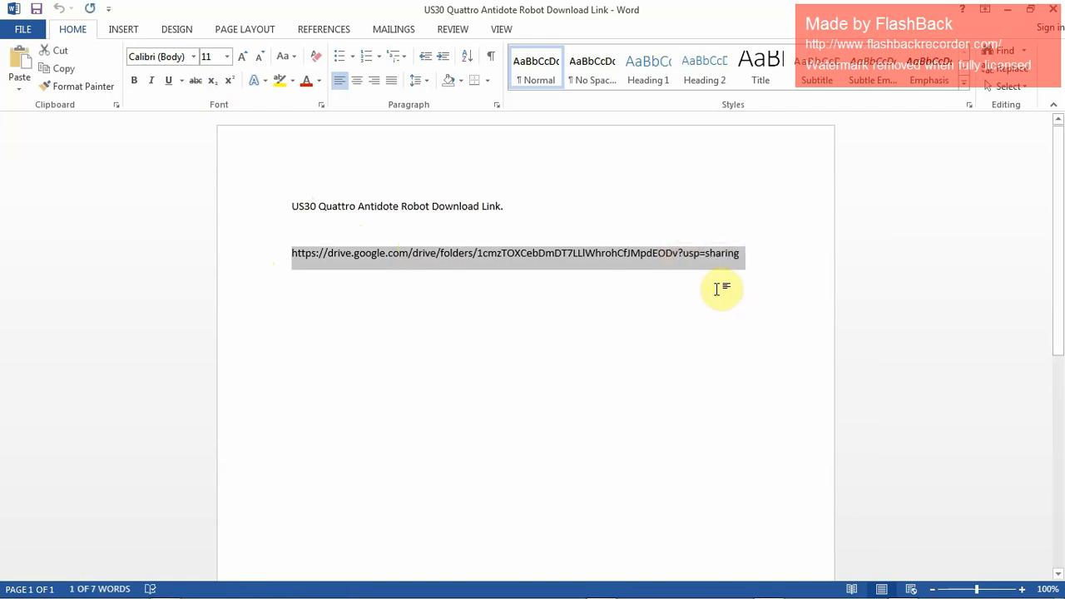
pyautogui.click(717, 290)
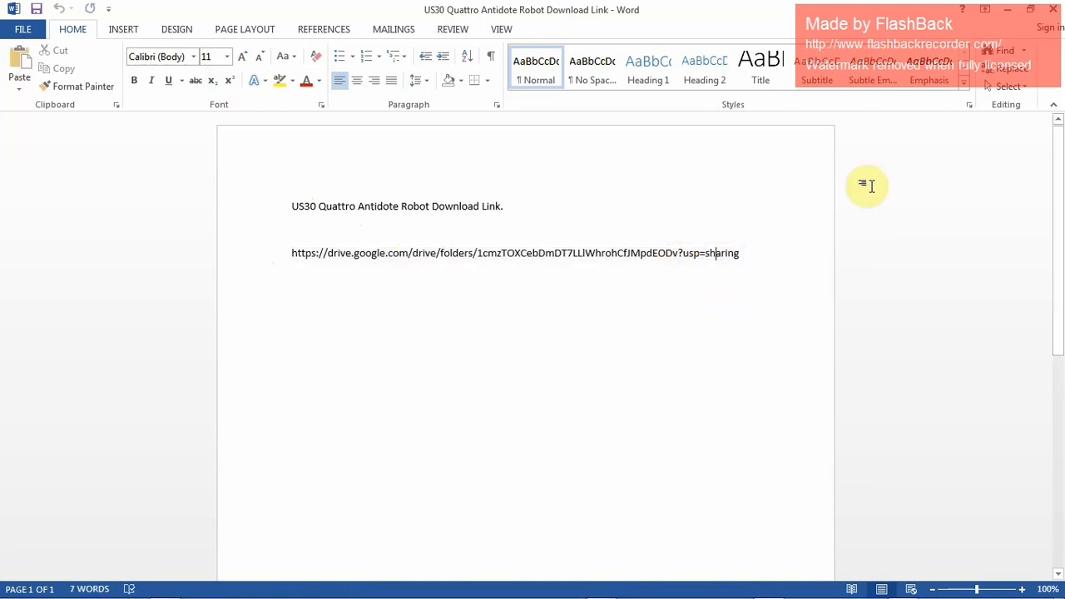
pyautogui.click(1008, 12)
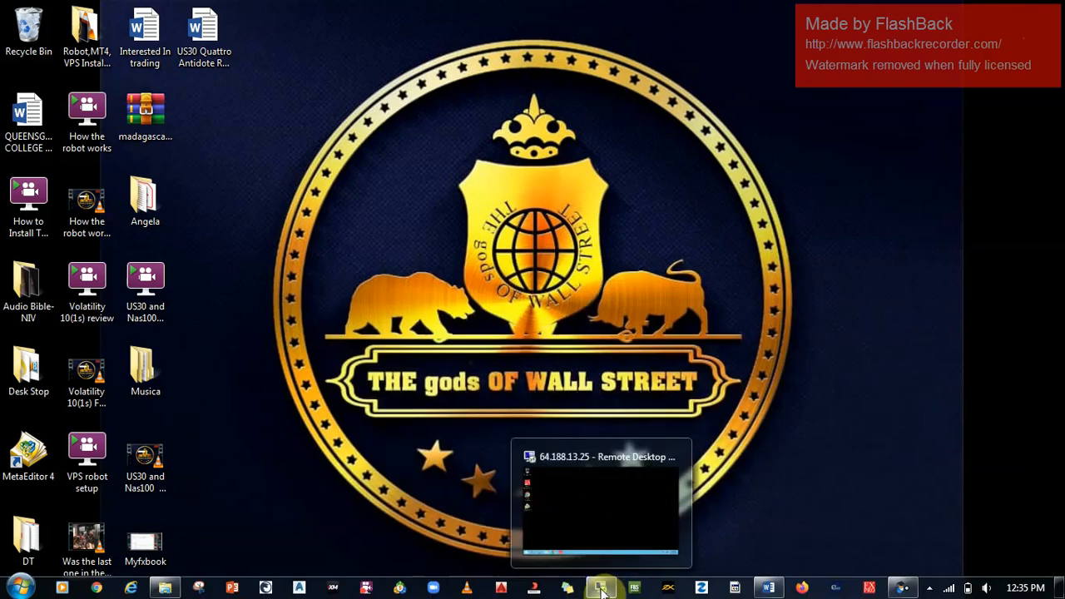
# Back in the remote session, open the copied Google Drive folder link in Chrome
pyautogui.click(602, 588)
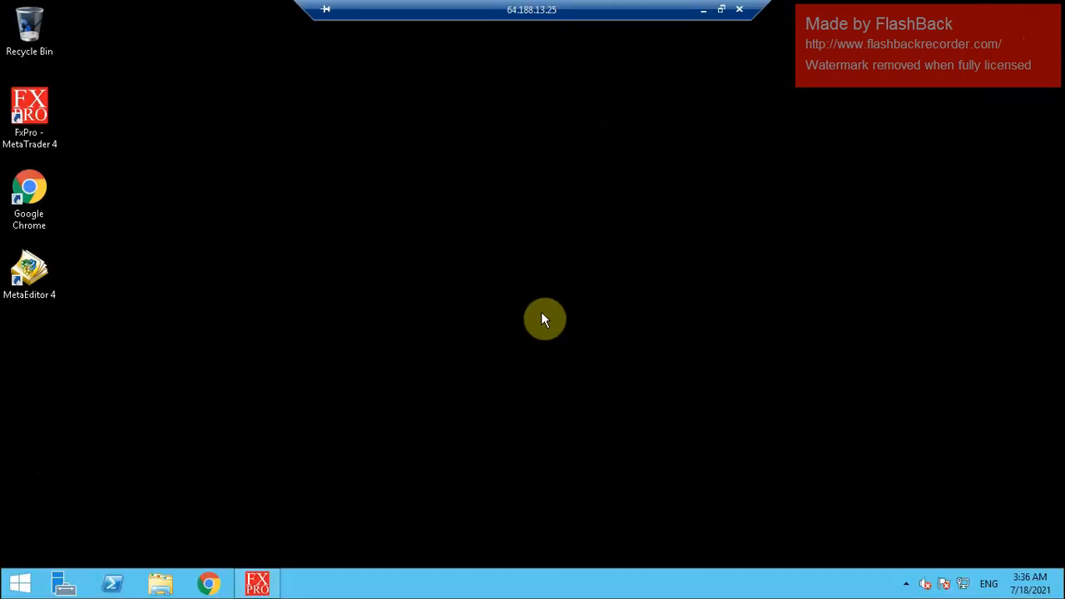
pyautogui.click(212, 586)
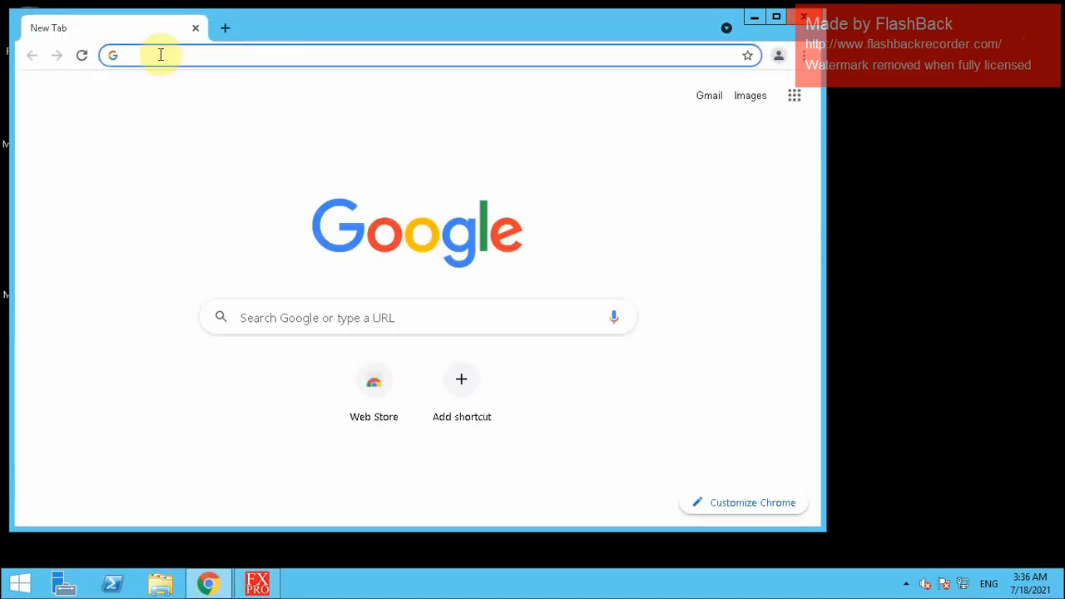
pyautogui.hotkey('ctrl', 'v')
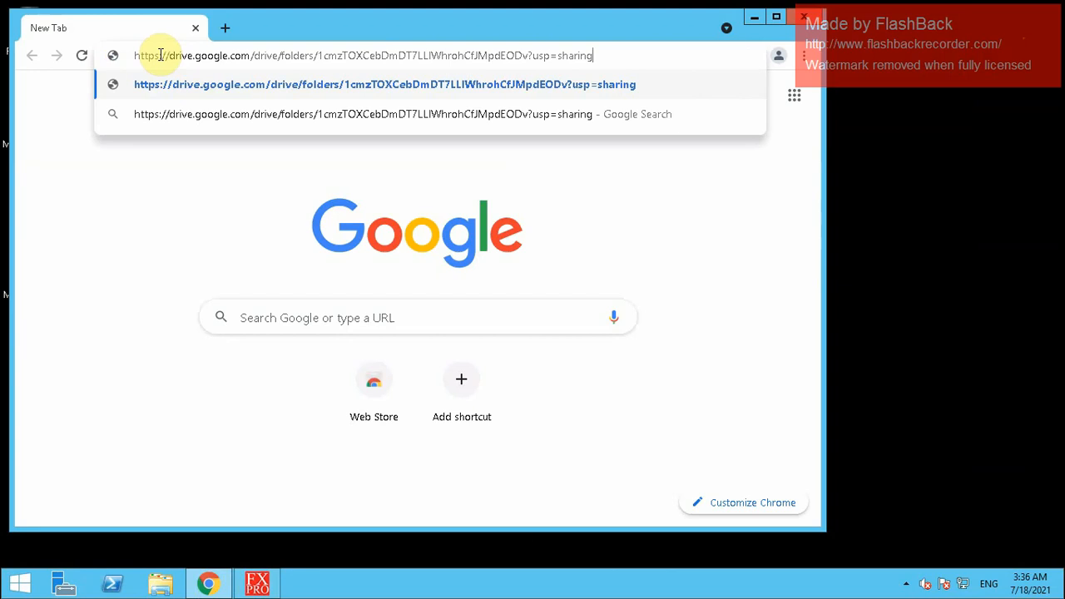
pyautogui.press('Return')
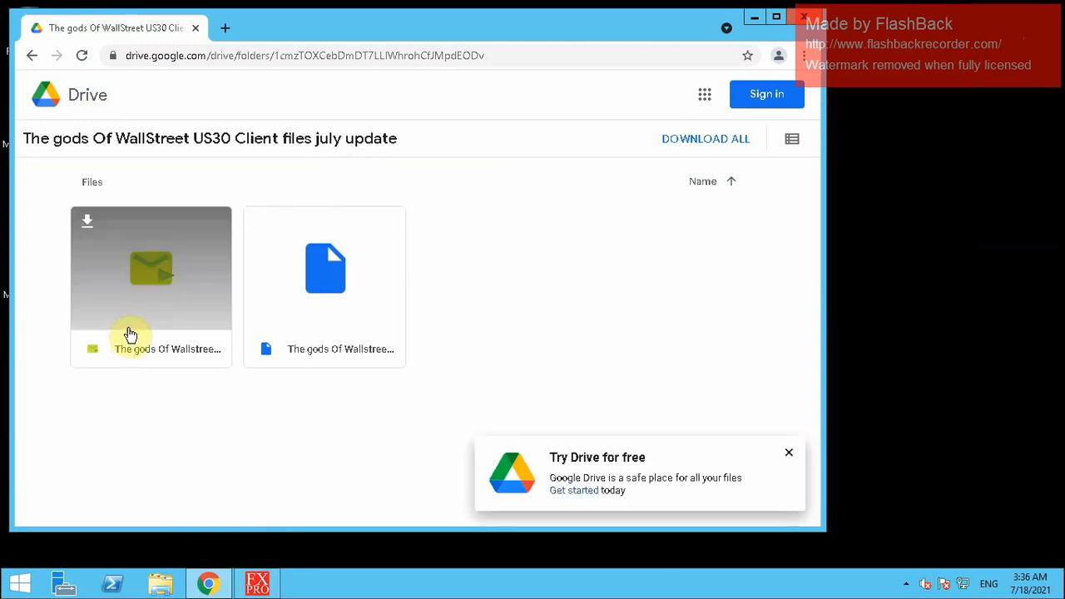
# Download the folder's .dll robot file and keep it despite the browser warning
pyautogui.click(89, 227)
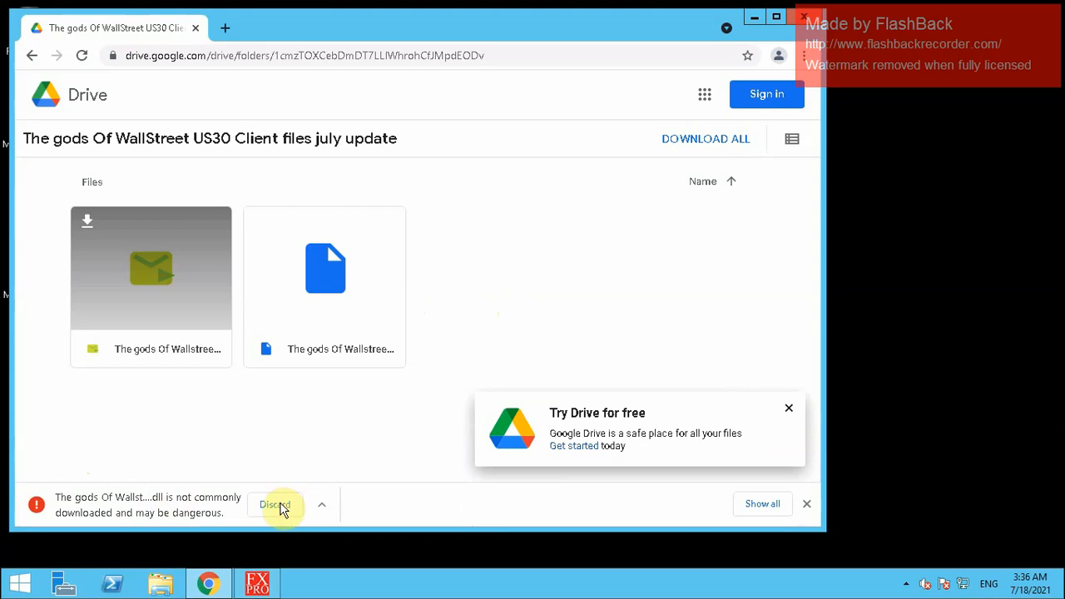
pyautogui.click(324, 508)
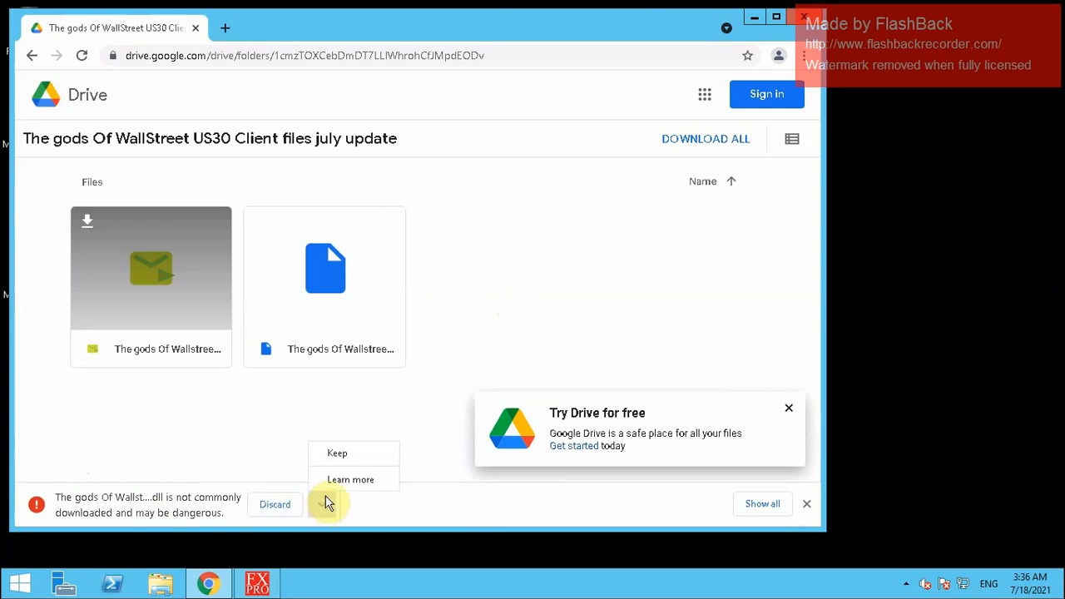
pyautogui.click(337, 455)
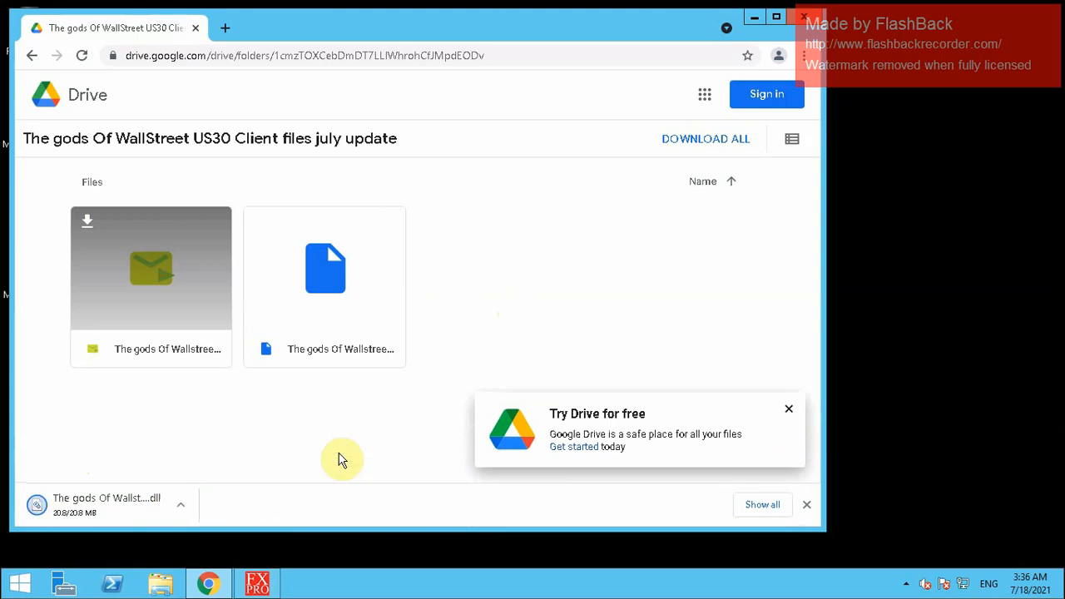
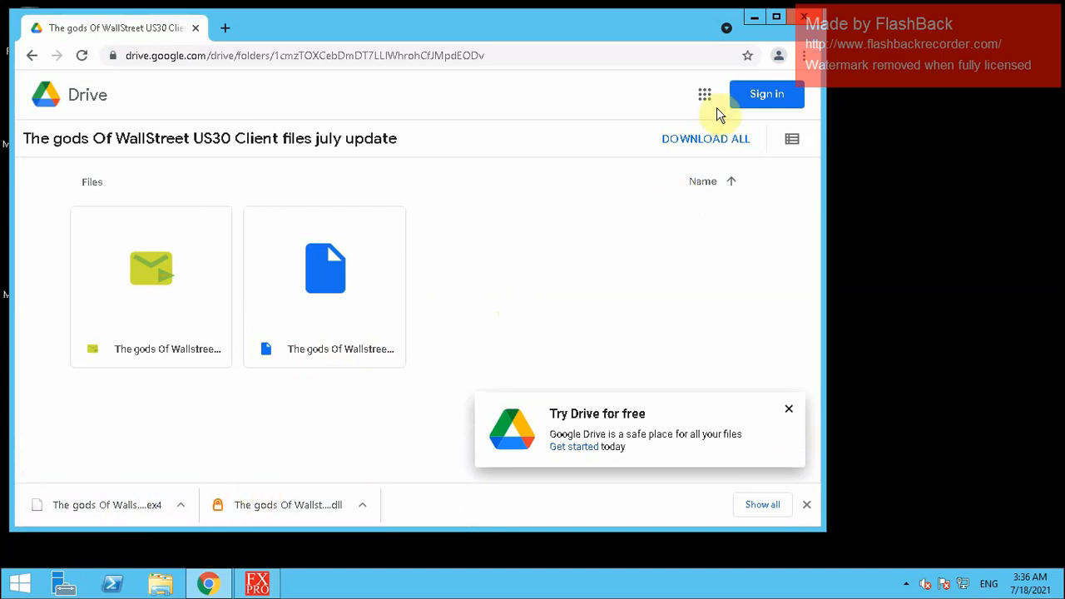
# Maximize Chrome, show the downloaded .dll in its Downloads folder, and close Chrome
pyautogui.click(777, 18)
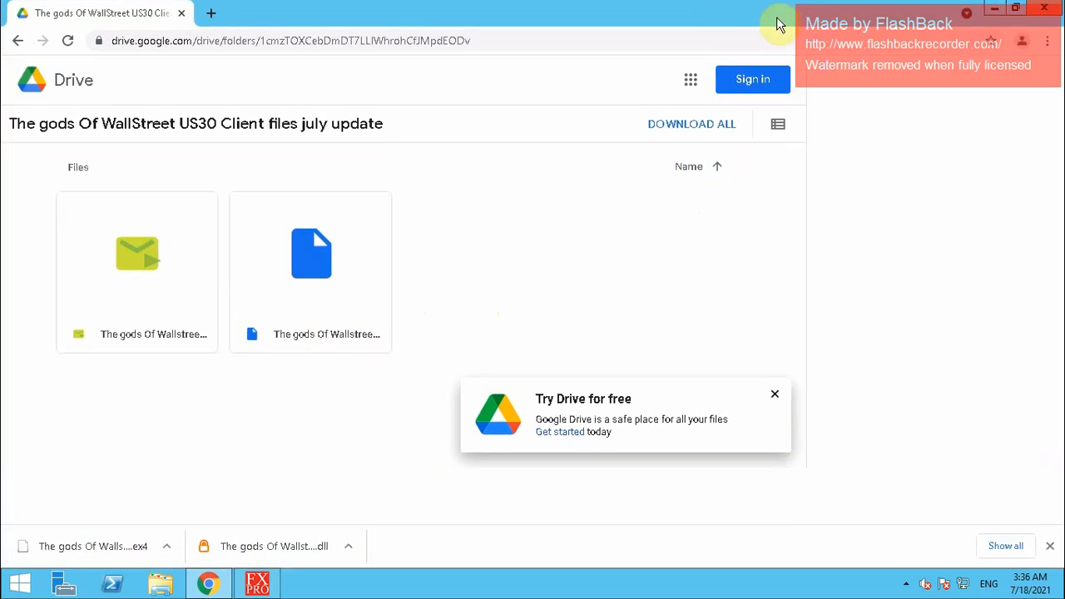
pyautogui.click(350, 548)
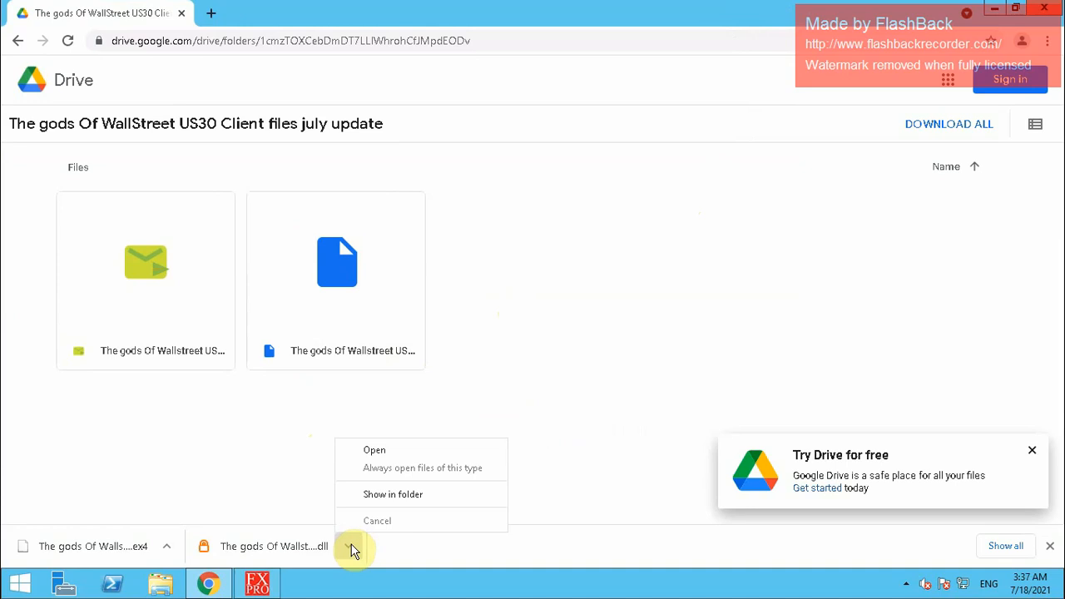
pyautogui.click(388, 500)
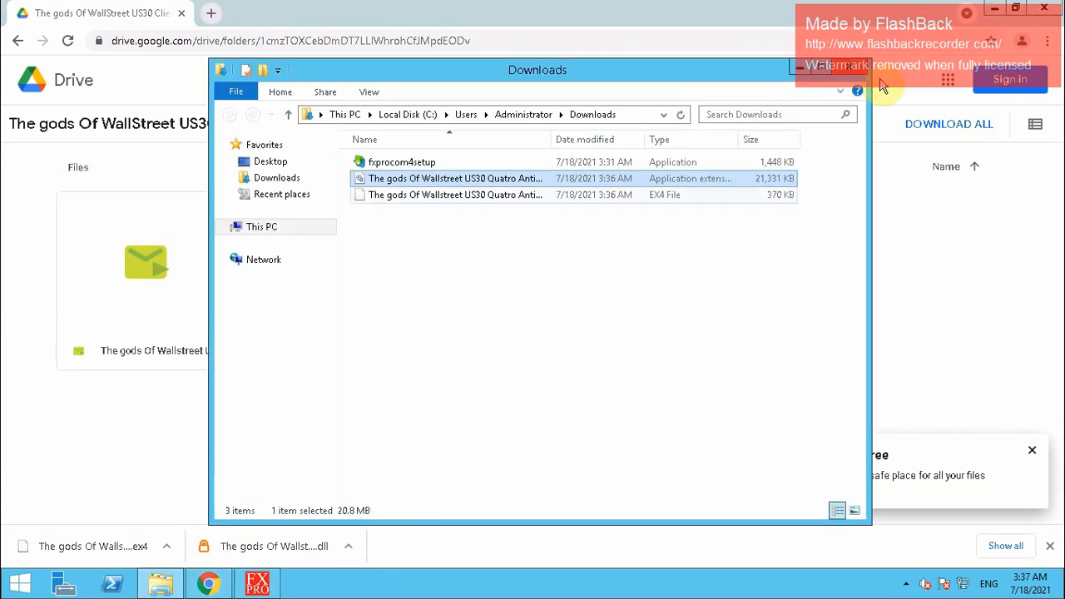
pyautogui.click(1046, 12)
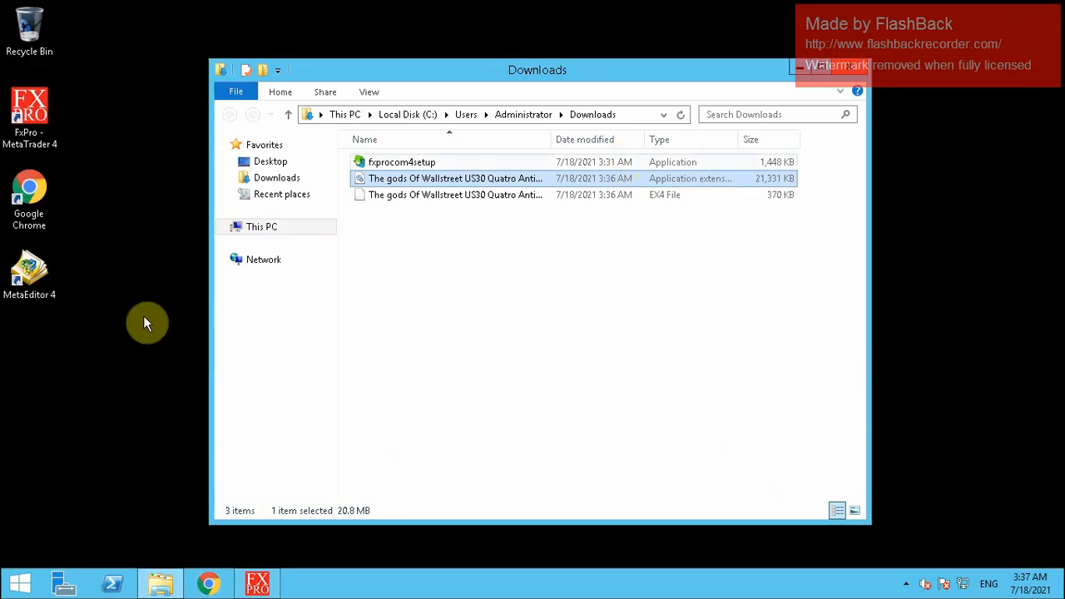
# Create a new desktop folder named 'US30 Quatro Antidote Robot'
pyautogui.rightClick(24, 381)
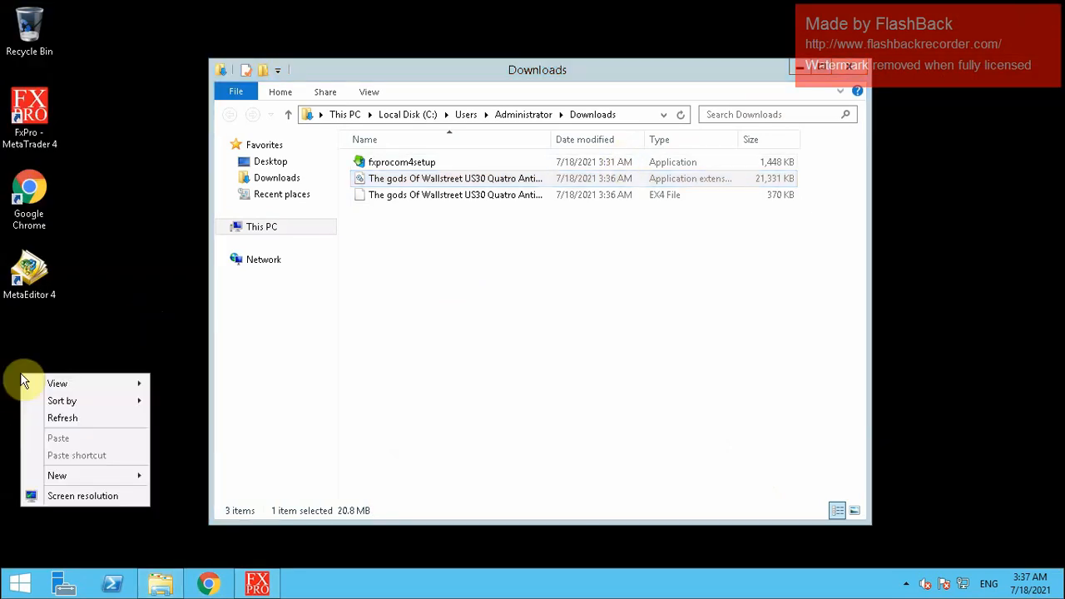
pyautogui.moveTo(69, 480)
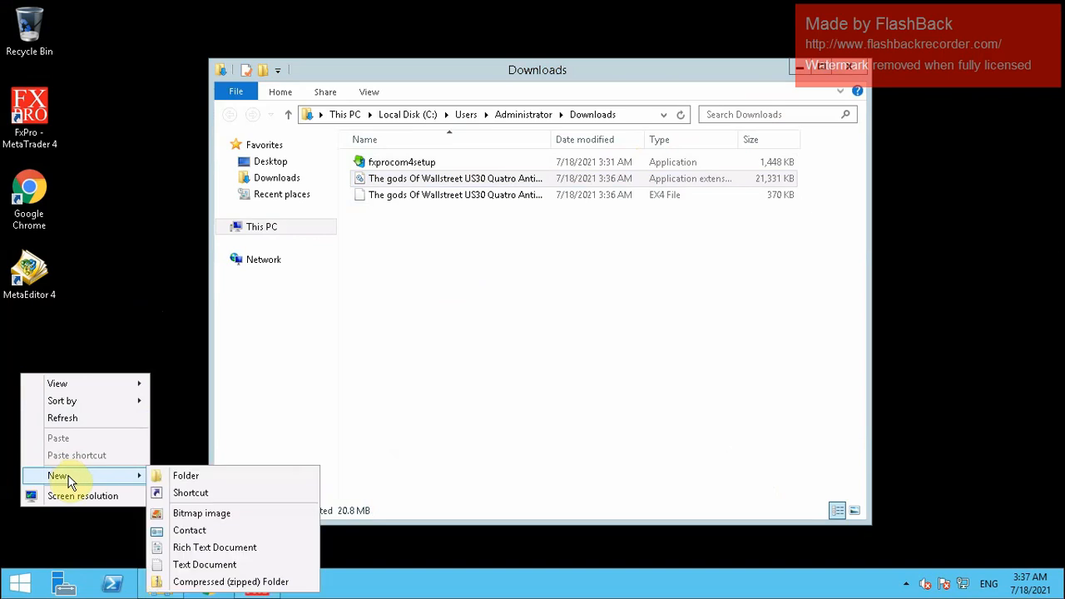
pyautogui.click(178, 478)
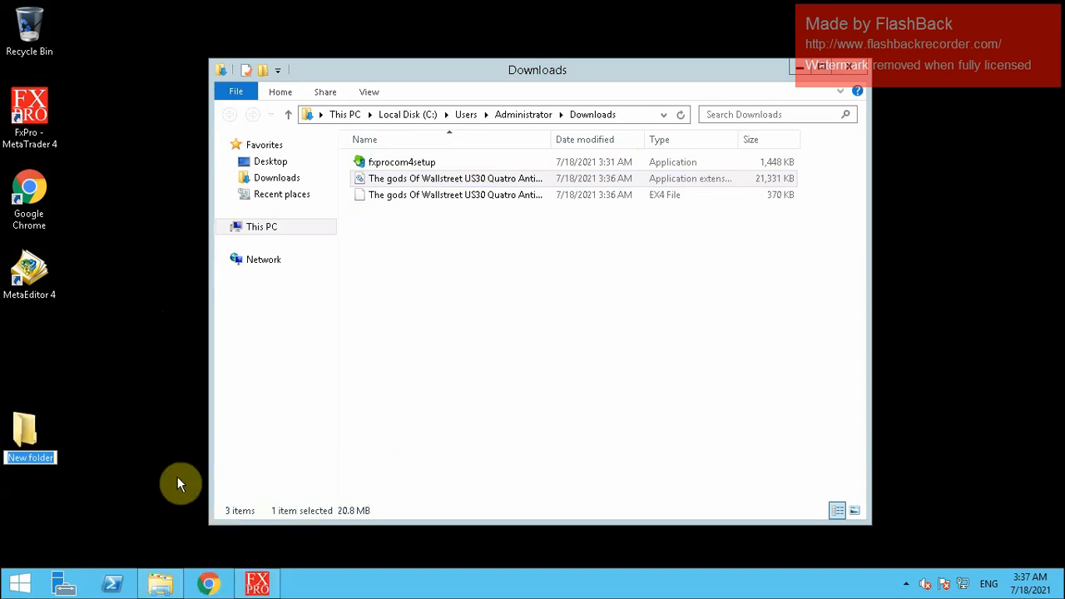
pyautogui.press('BackSpace')
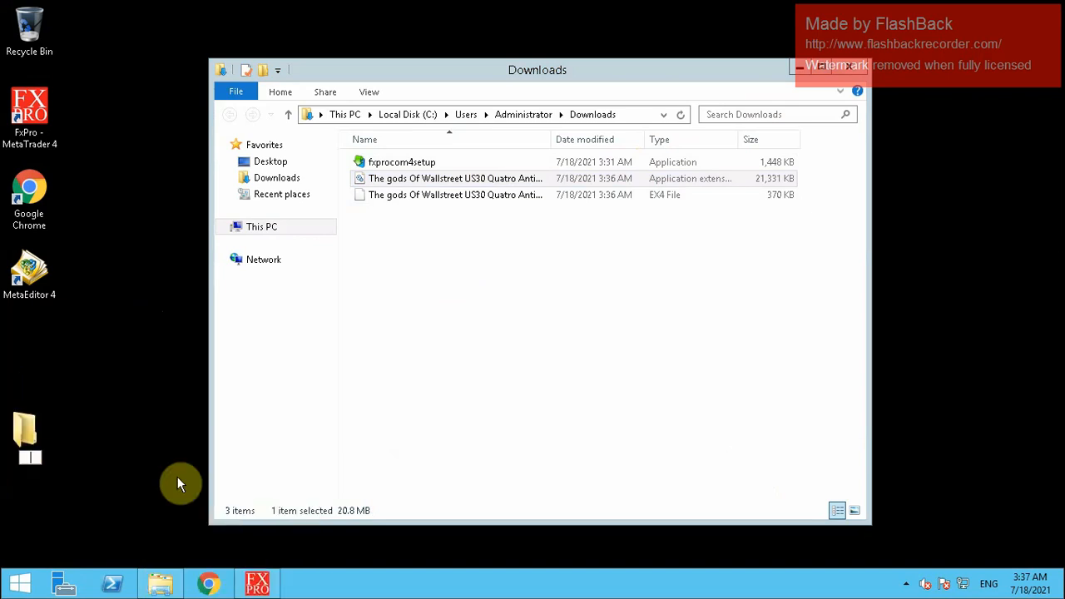
pyautogui.write('US30 Quatro')
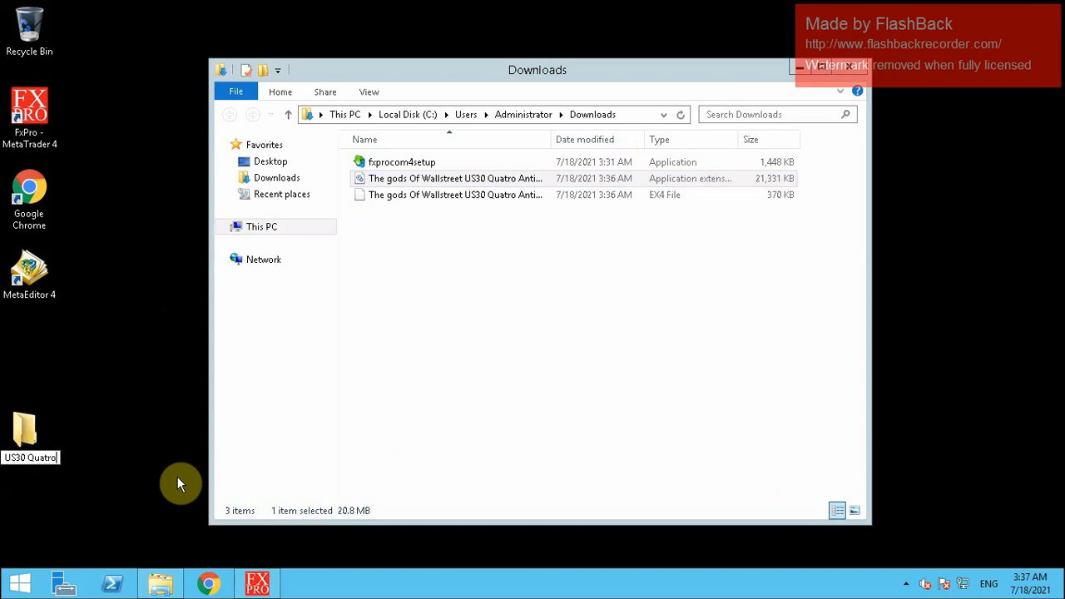
pyautogui.write(' A')
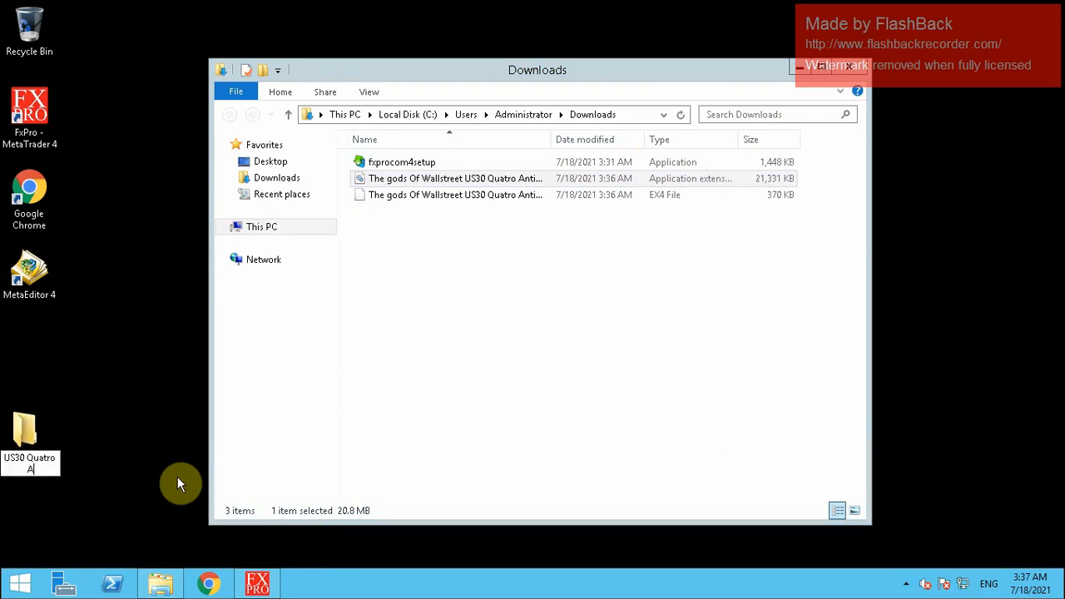
pyautogui.write('ntidote Robot')
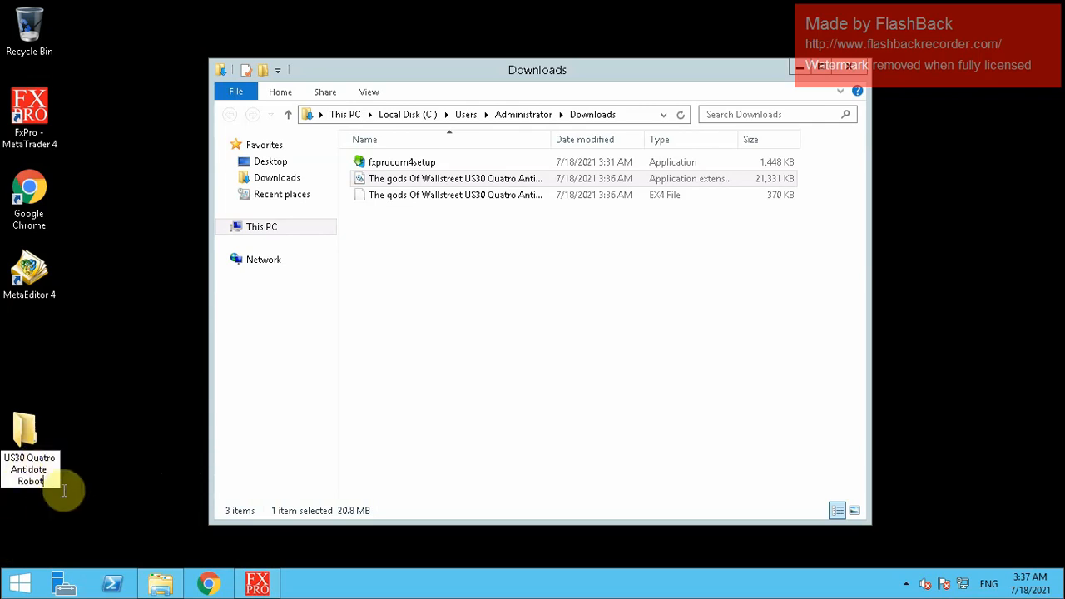
pyautogui.press('Return')
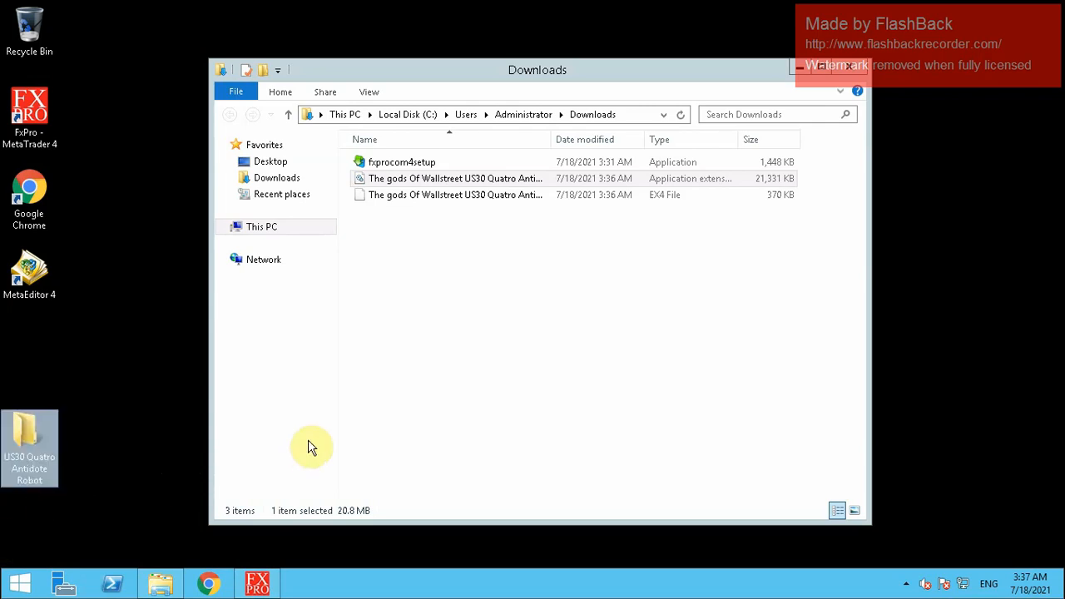
# Move both robot files from Downloads into the new folder and close Downloads
pyautogui.moveTo(452, 250); pyautogui.dragTo(109, 397)
pyautogui.moveTo(51, 432); pyautogui.dragTo(33, 449)
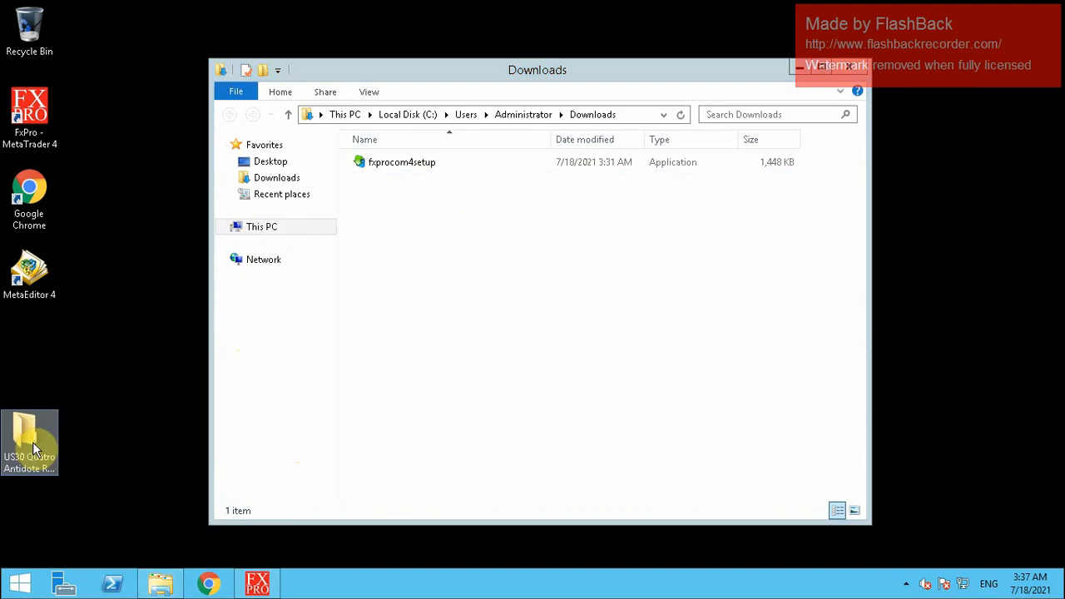
pyautogui.click(851, 69)
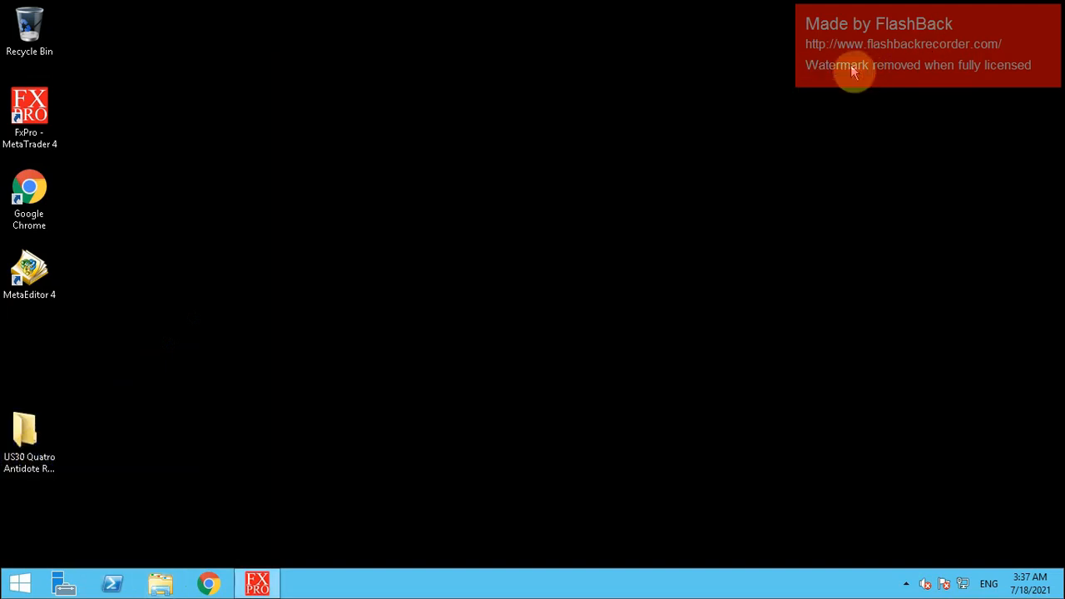
# Restore MetaTrader and close the GOLD, UK100, BRENT and Apple H1 charts
pyautogui.click(258, 587)
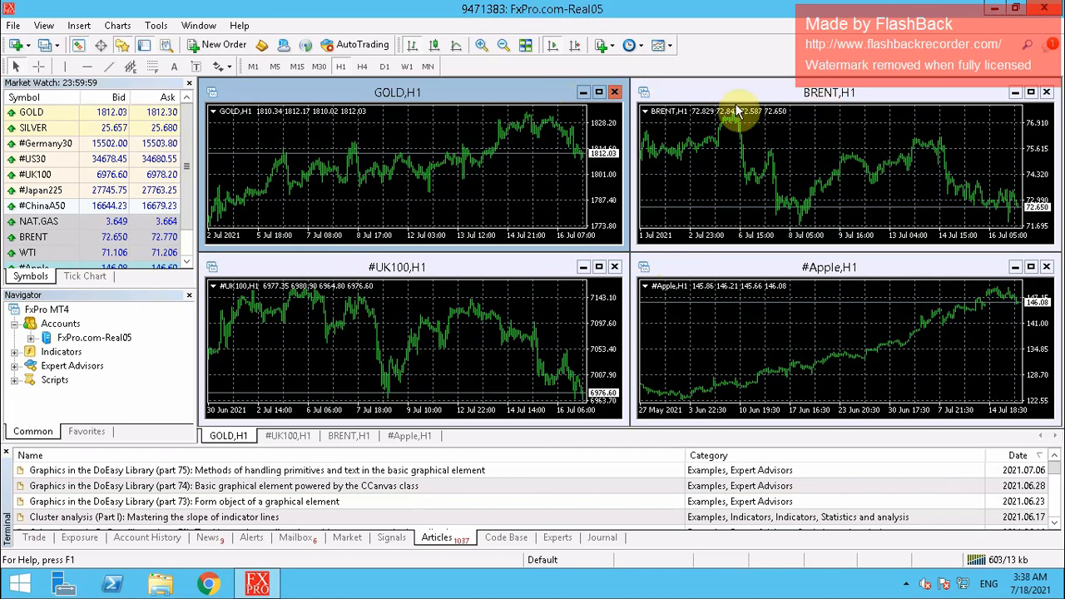
pyautogui.click(615, 94)
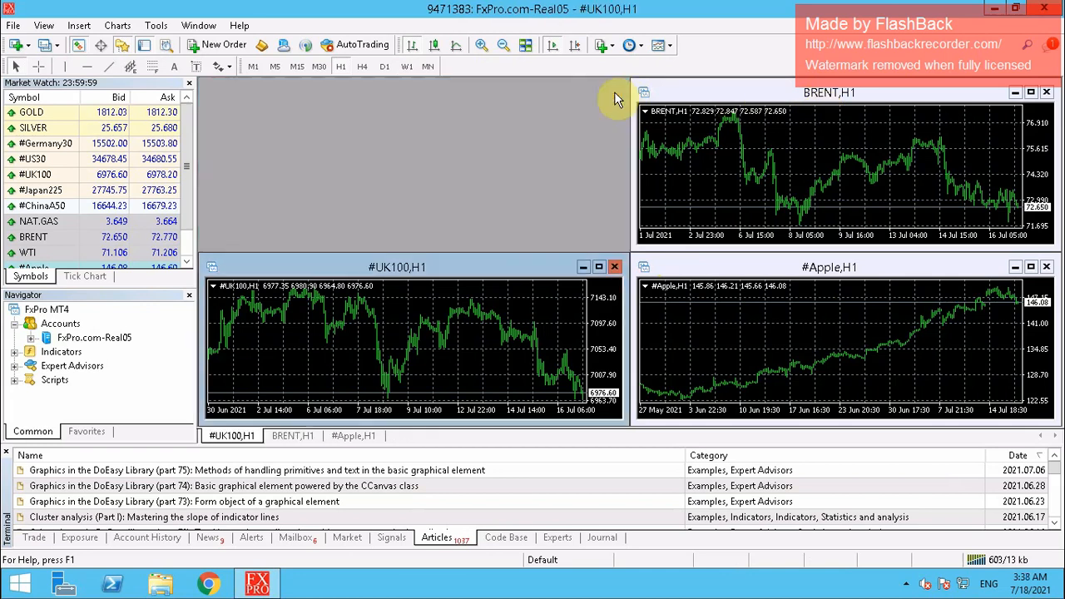
pyautogui.click(616, 265)
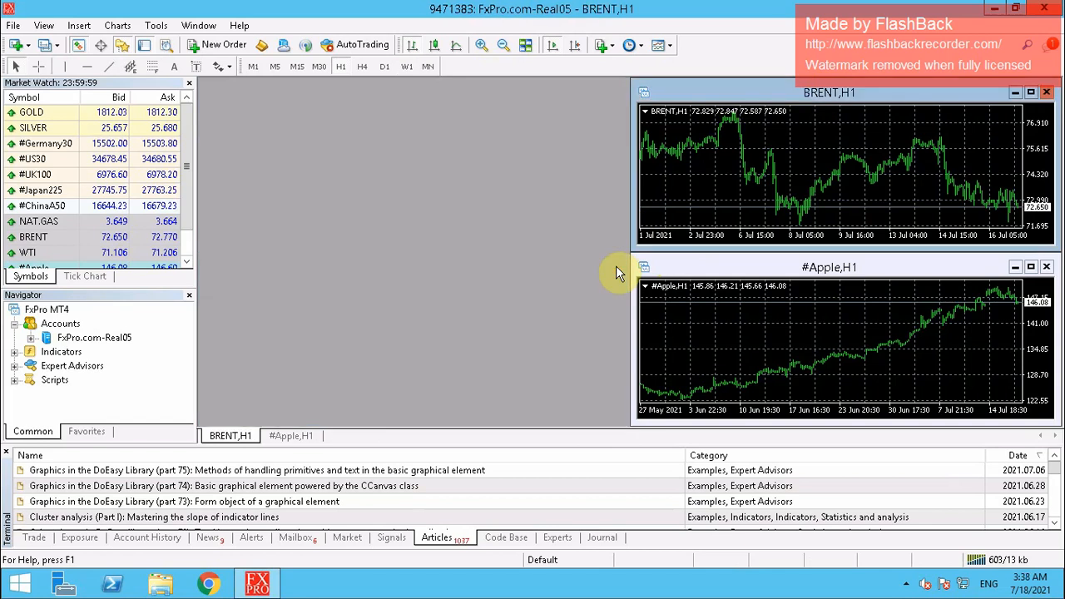
pyautogui.click(1047, 93)
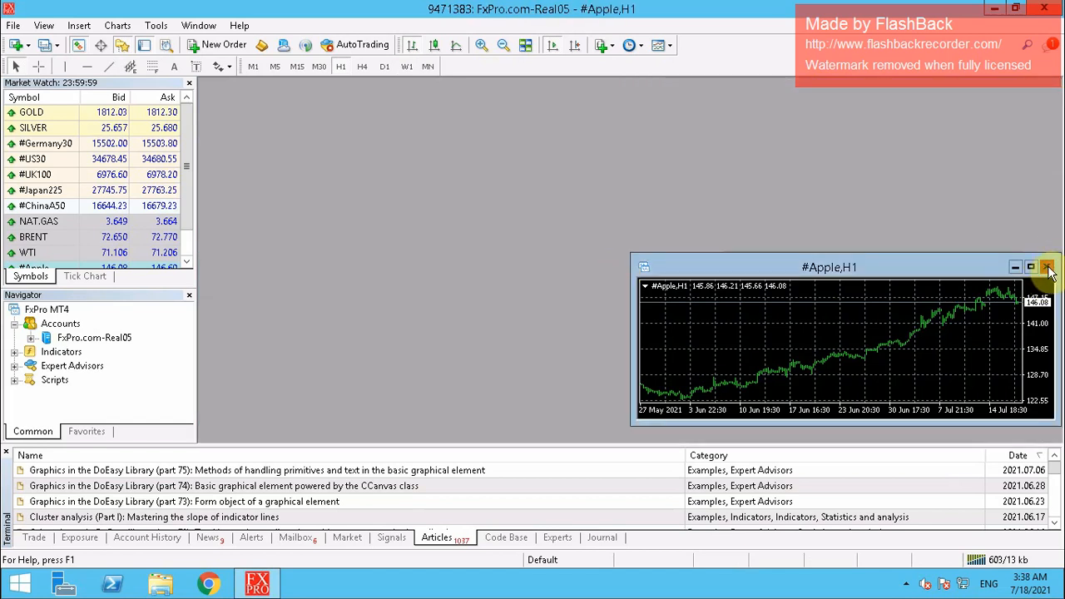
pyautogui.click(1047, 268)
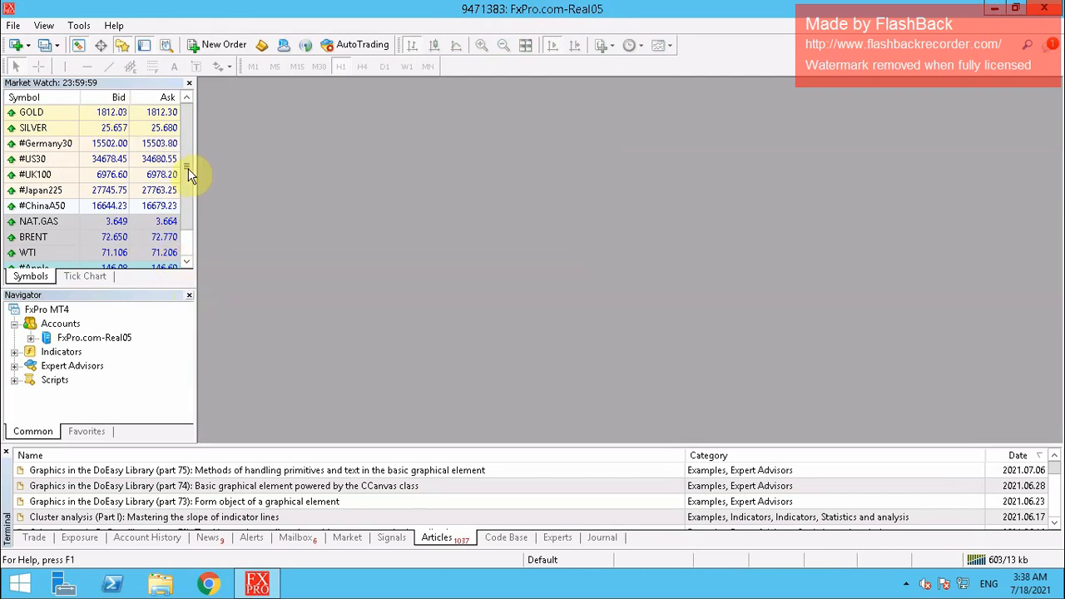
# Open a #US30 H1 chart from Market Watch and maximize it
pyautogui.scroll(-1, 187, 250)
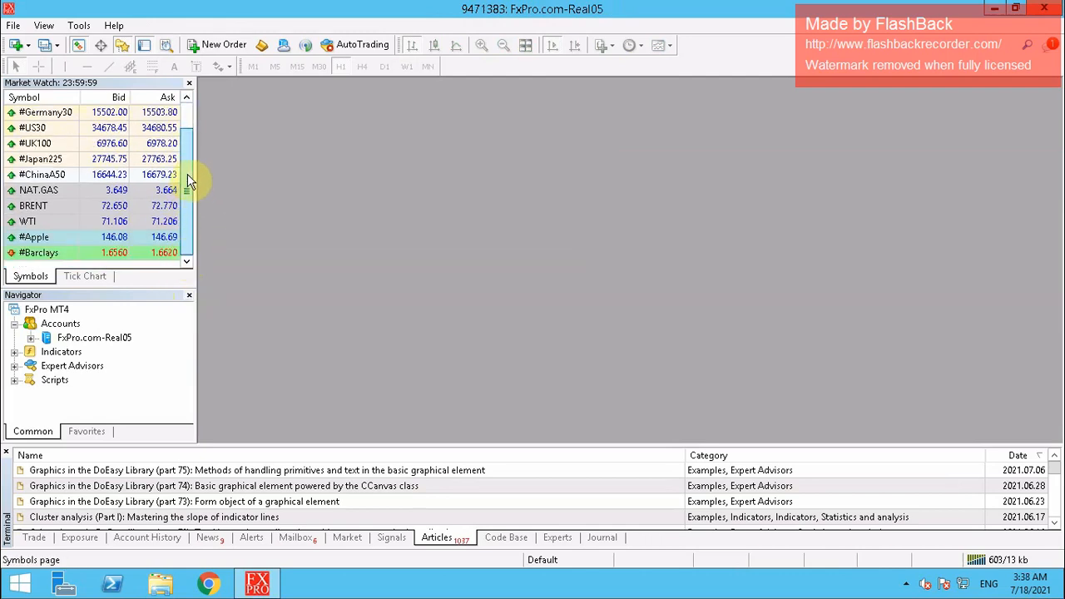
pyautogui.scroll(1, 191, 116)
pyautogui.scroll(-1, 185, 214)
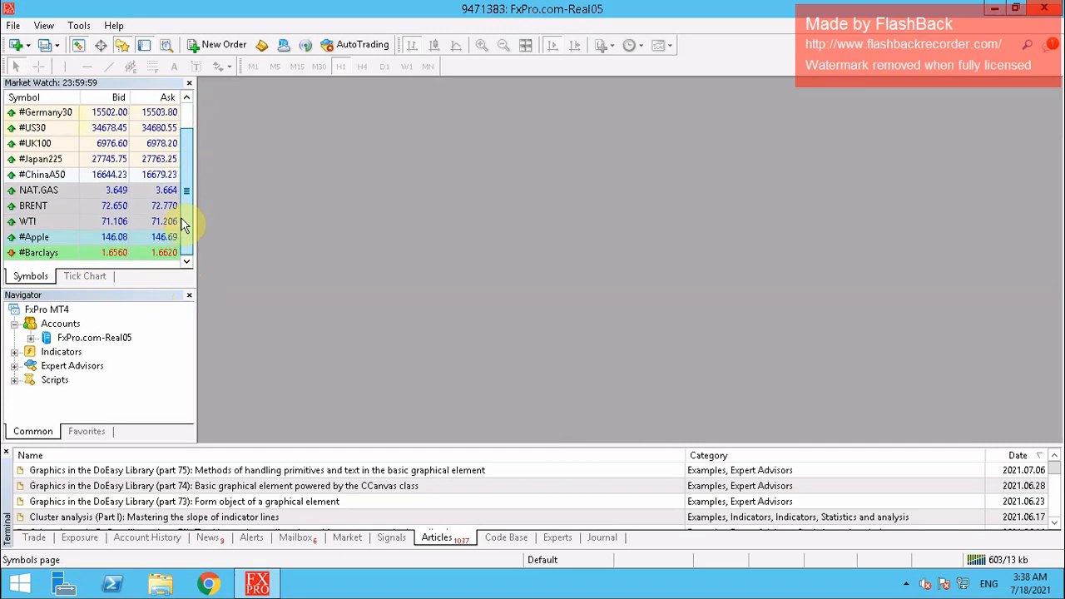
pyautogui.rightClick(46, 143)
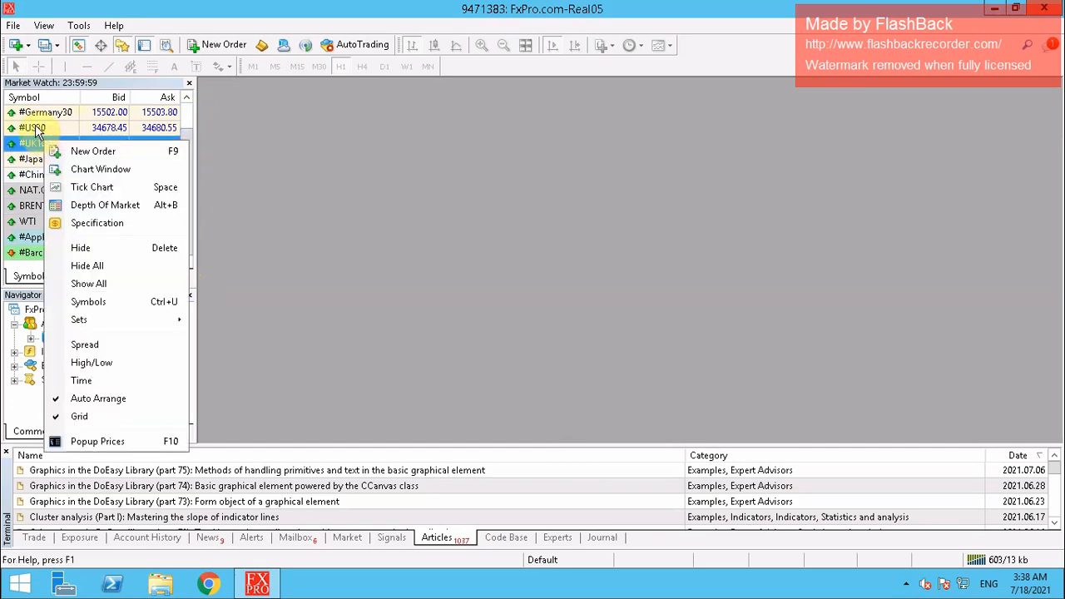
pyautogui.click(33, 131)
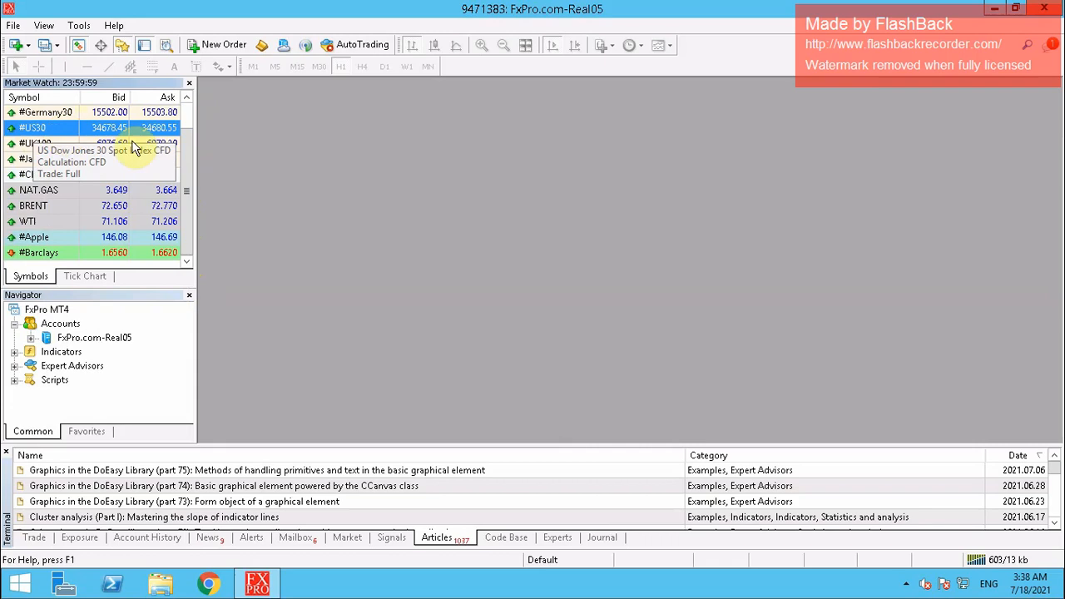
pyautogui.moveTo(149, 147); pyautogui.dragTo(534, 176)
pyautogui.moveTo(616, 203); pyautogui.dragTo(617, 202)
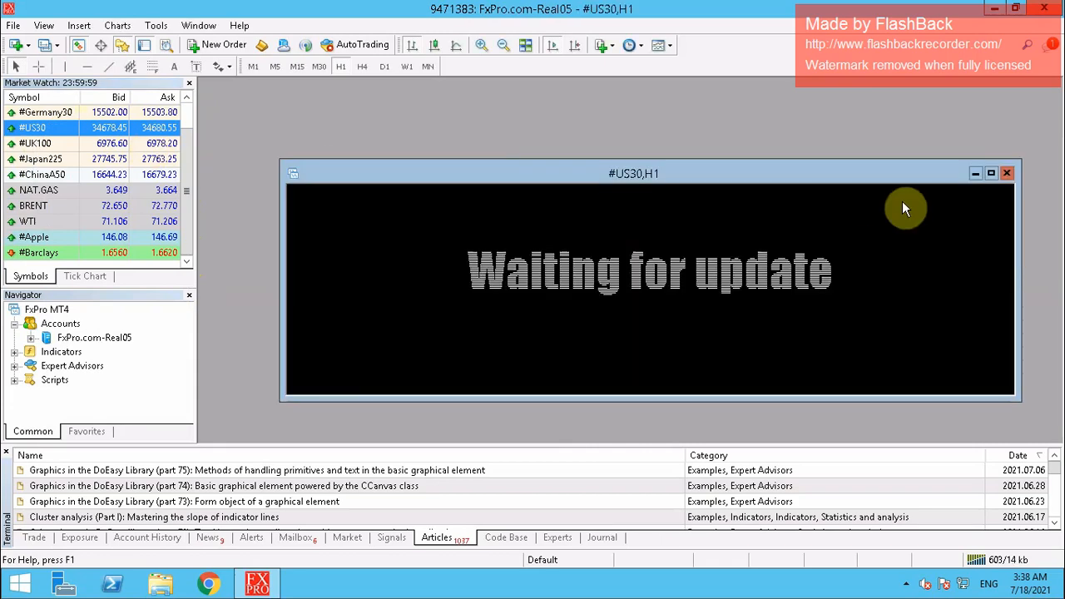
pyautogui.click(991, 176)
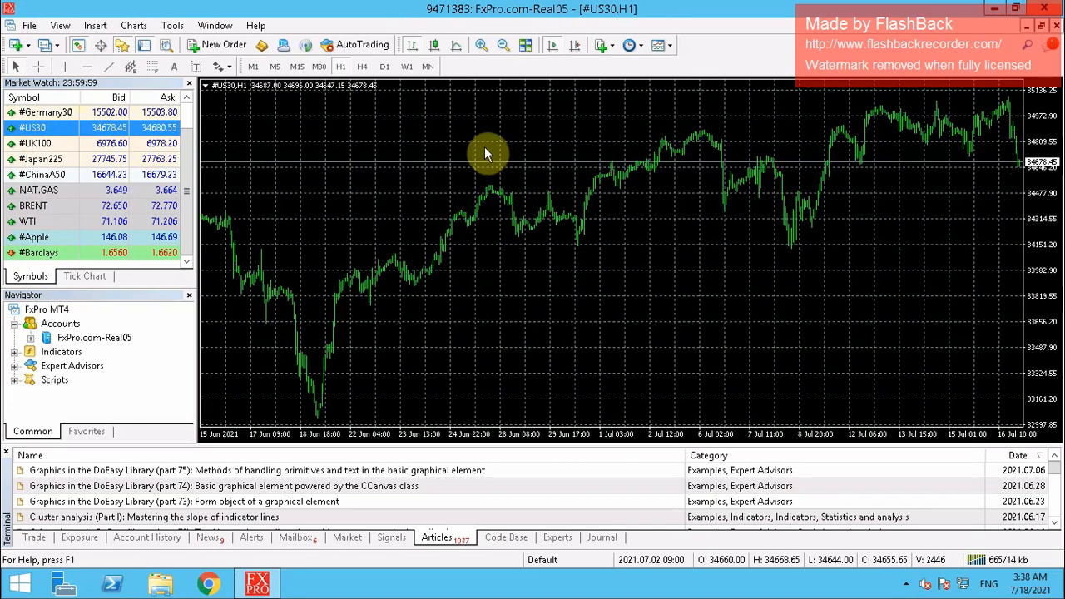
# Give the #US30 chart Black On White colours, candlesticks, Ask line, period separators, and no grid
pyautogui.rightClick(484, 146)
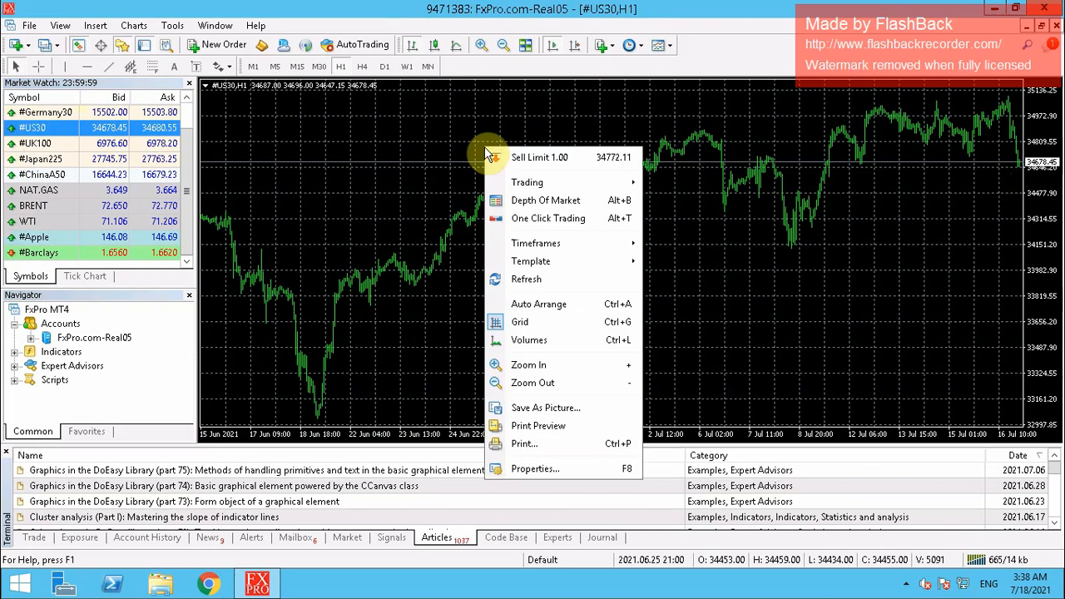
pyautogui.click(529, 472)
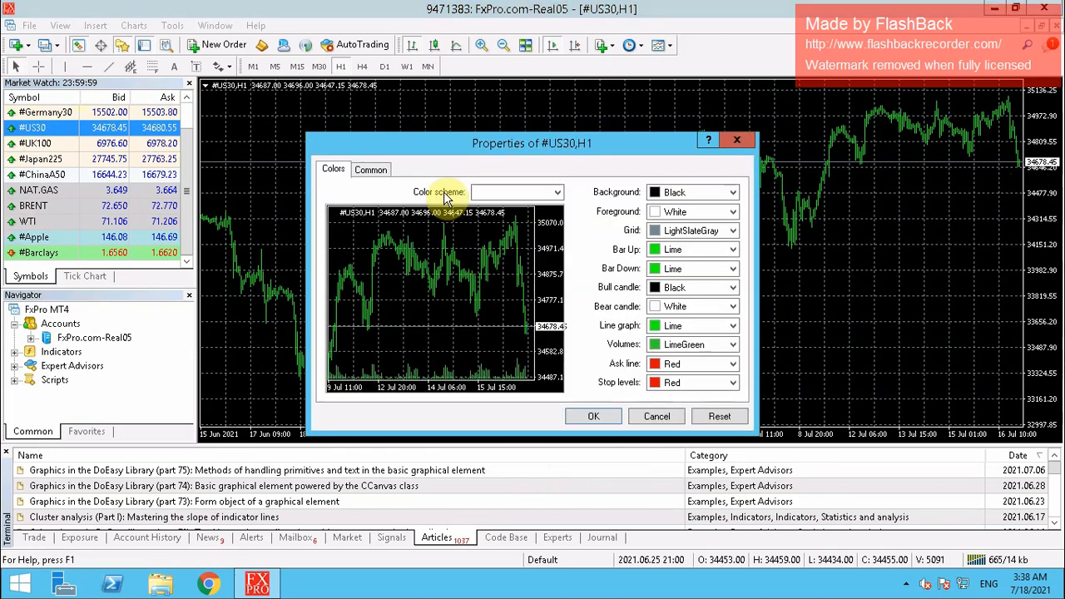
pyautogui.click(559, 195)
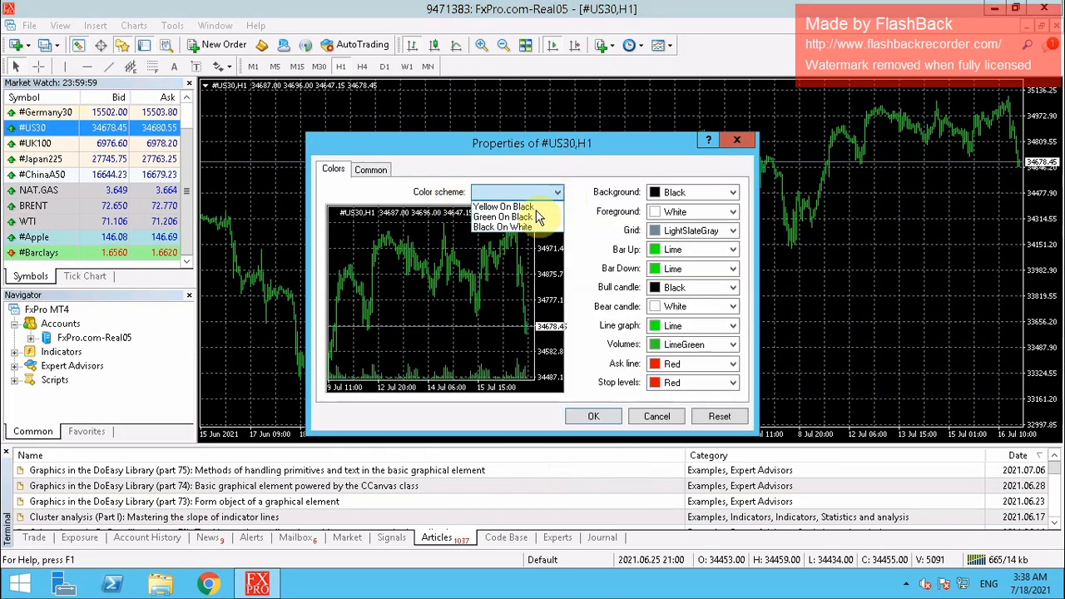
pyautogui.click(503, 227)
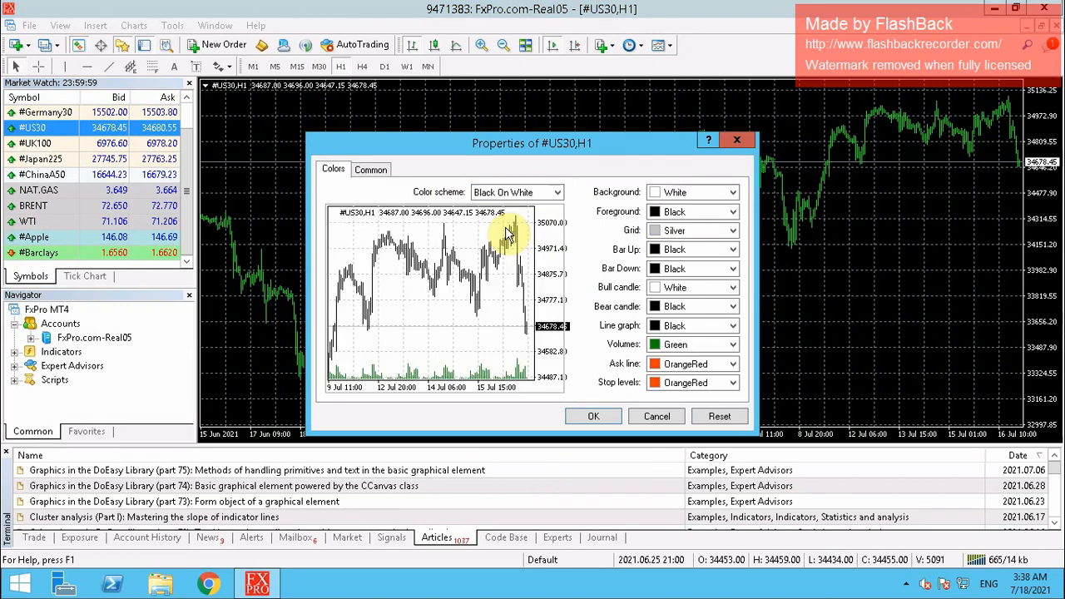
pyautogui.click(373, 171)
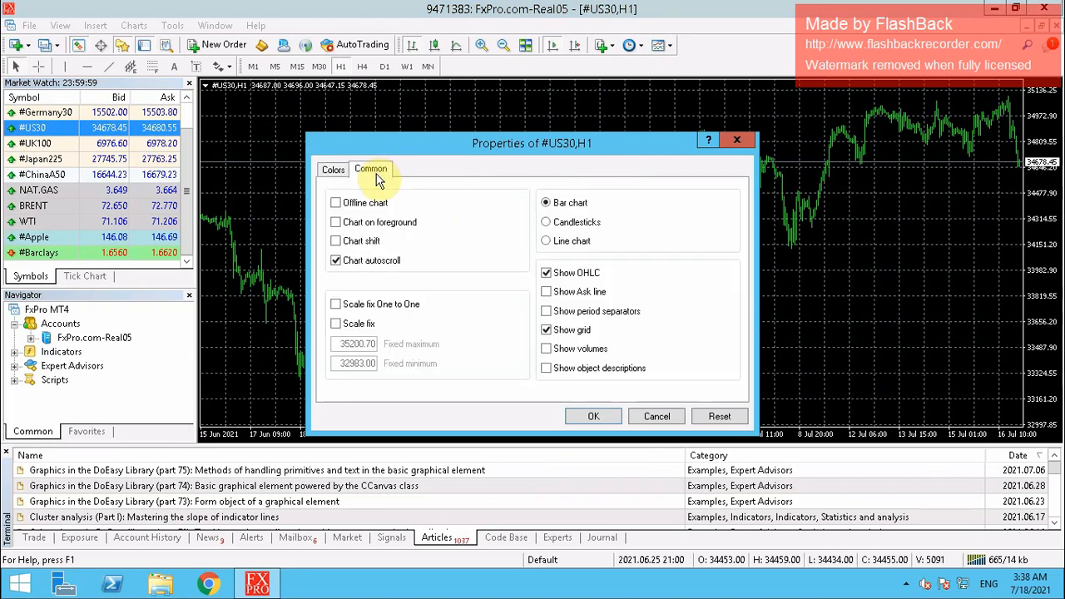
pyautogui.click(548, 223)
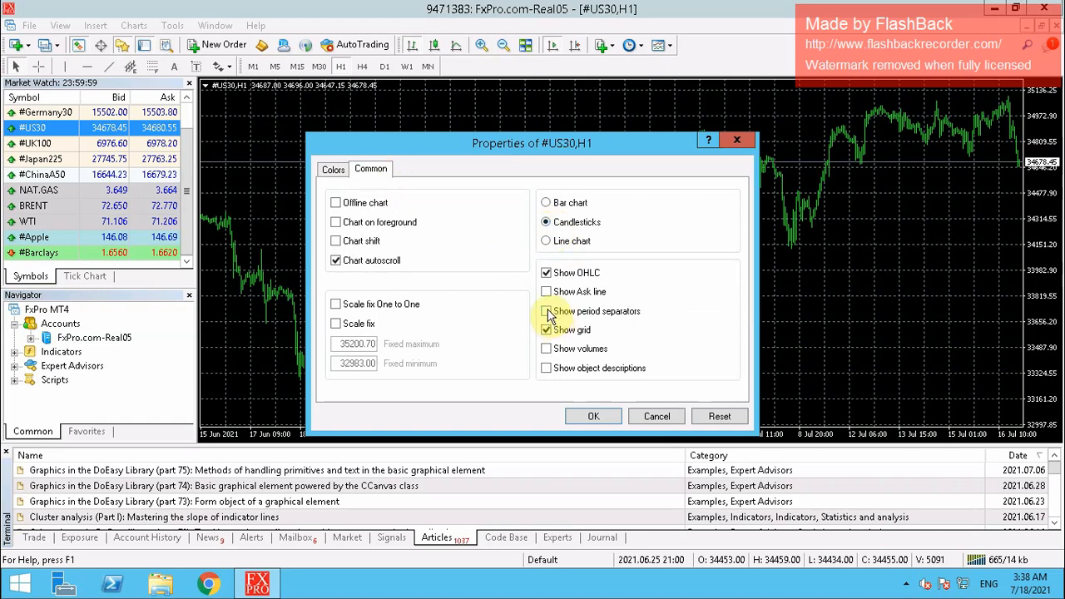
pyautogui.click(546, 291)
pyautogui.click(546, 310)
pyautogui.click(546, 331)
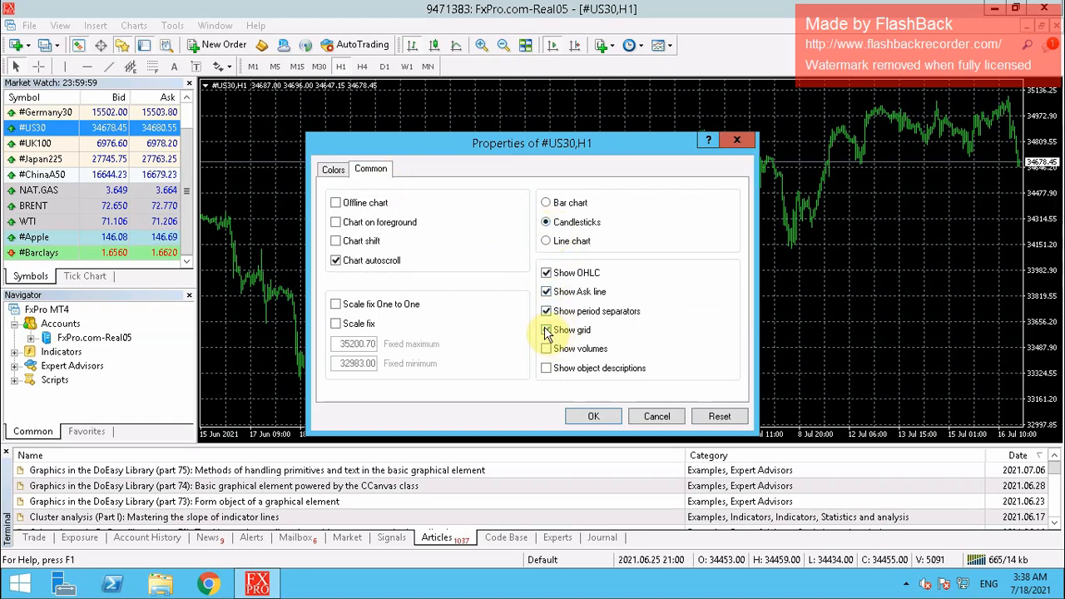
pyautogui.click(583, 419)
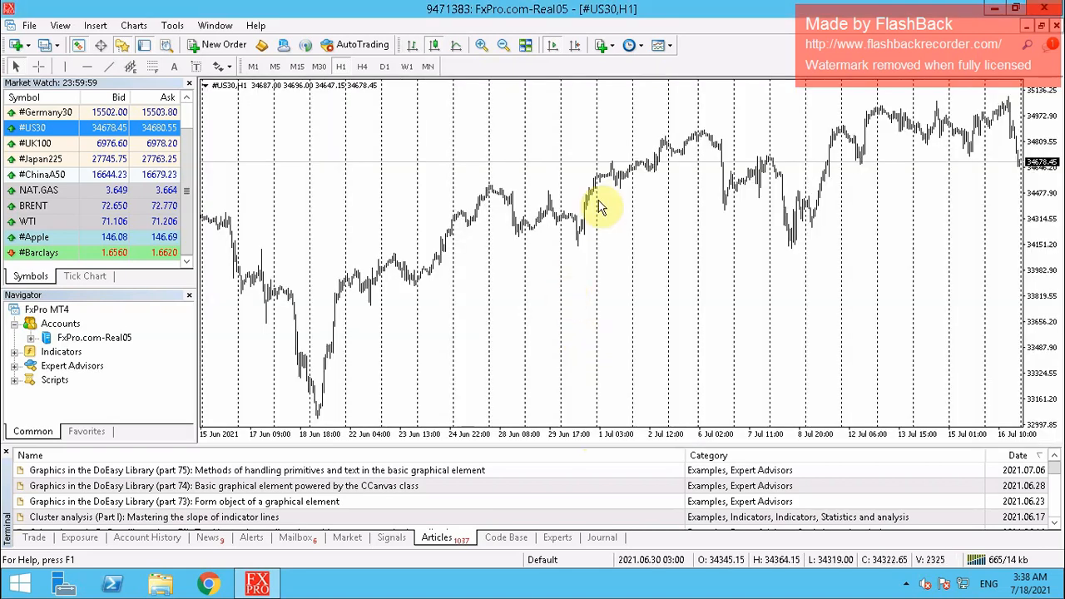
# Switch the chart to M30 with chart shift, then minimize MetaTrader
pyautogui.click(318, 66)
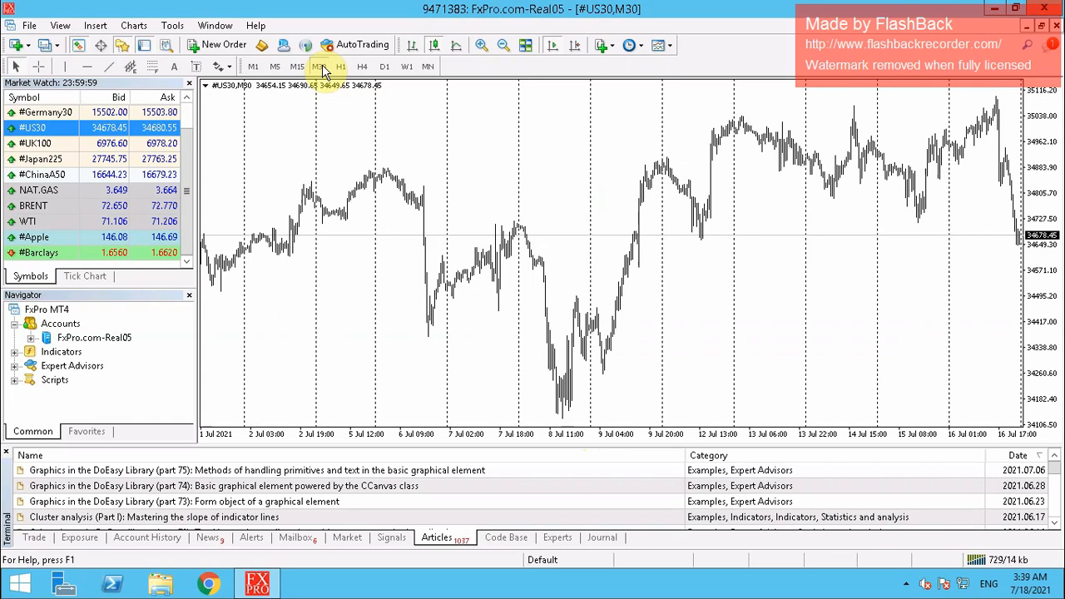
pyautogui.click(578, 45)
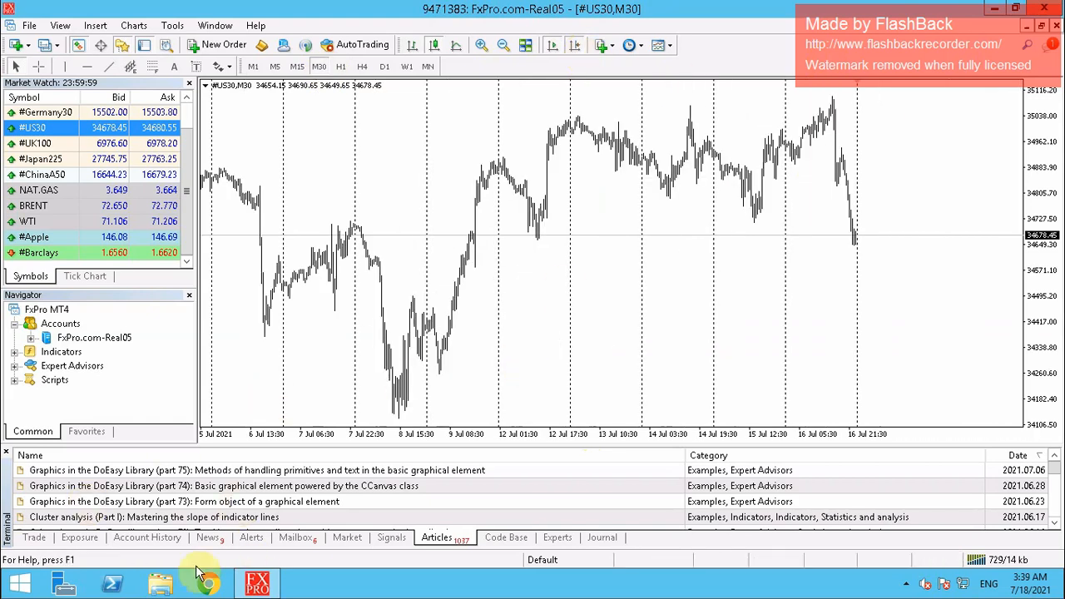
pyautogui.click(996, 14)
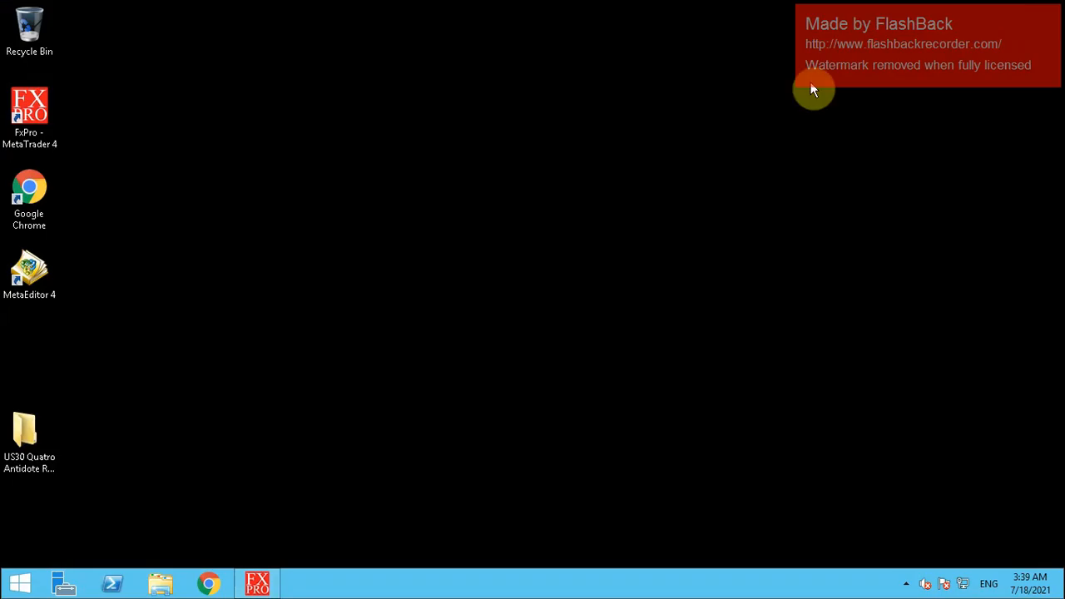
# Move the US30 Quatro Antidote Robot folder icon higher and open it
pyautogui.click(44, 434)
pyautogui.moveTo(35, 393); pyautogui.dragTo(30, 339)
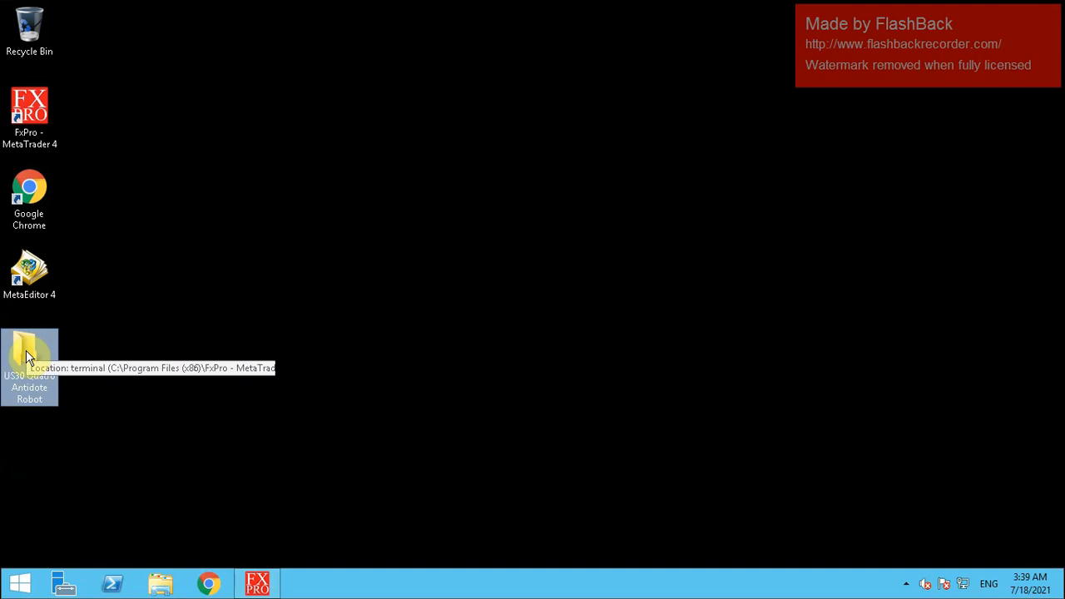
pyautogui.doubleClick(27, 358)
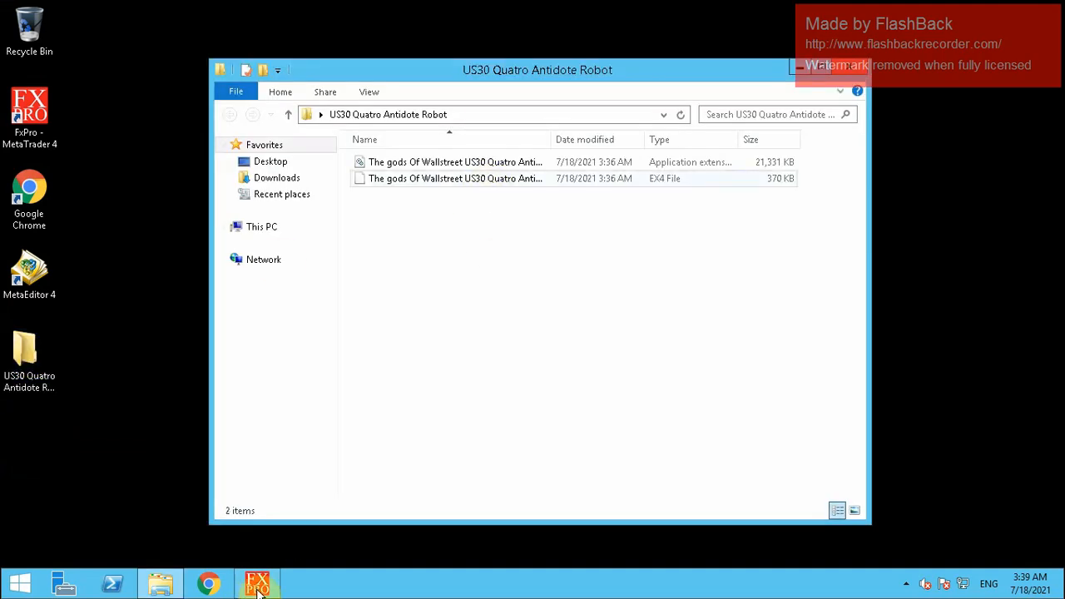
# Copy the robot's .ex4 file and bring MetaTrader back up
pyautogui.moveTo(258, 589)
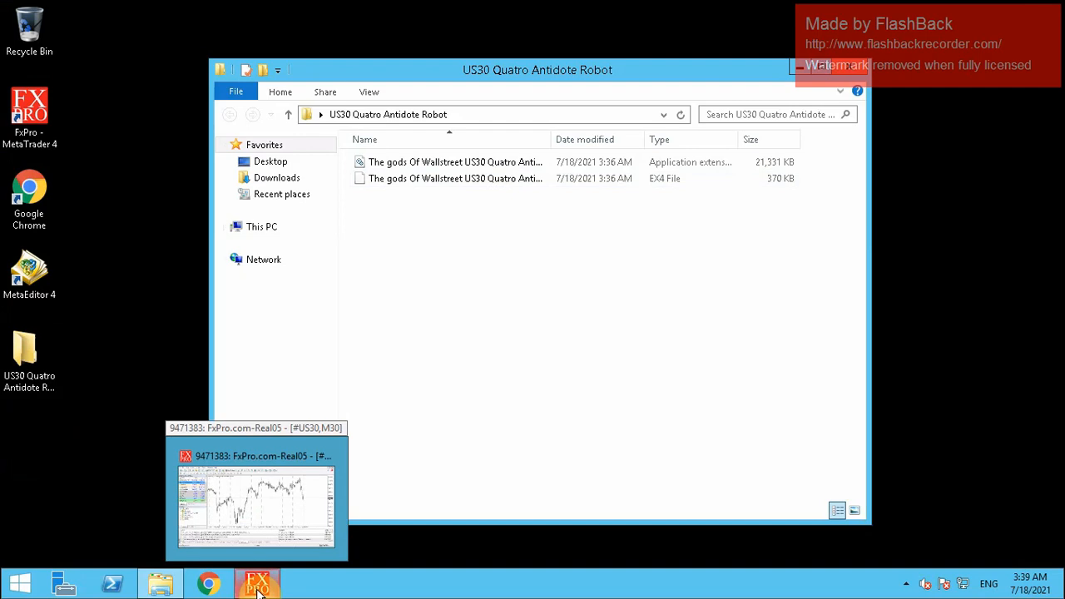
pyautogui.click(458, 184)
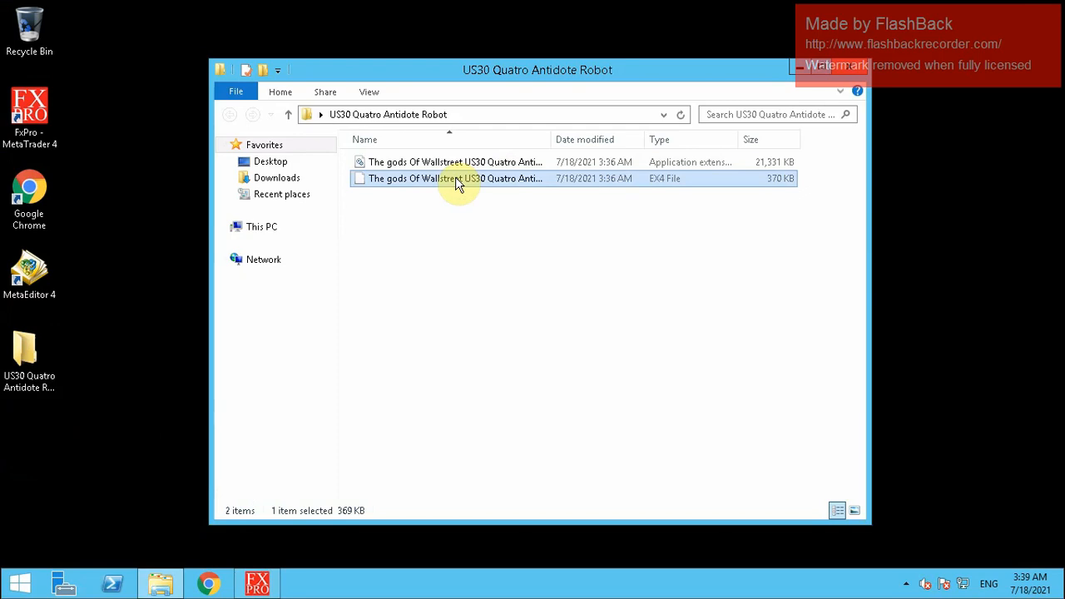
pyautogui.rightClick(456, 184)
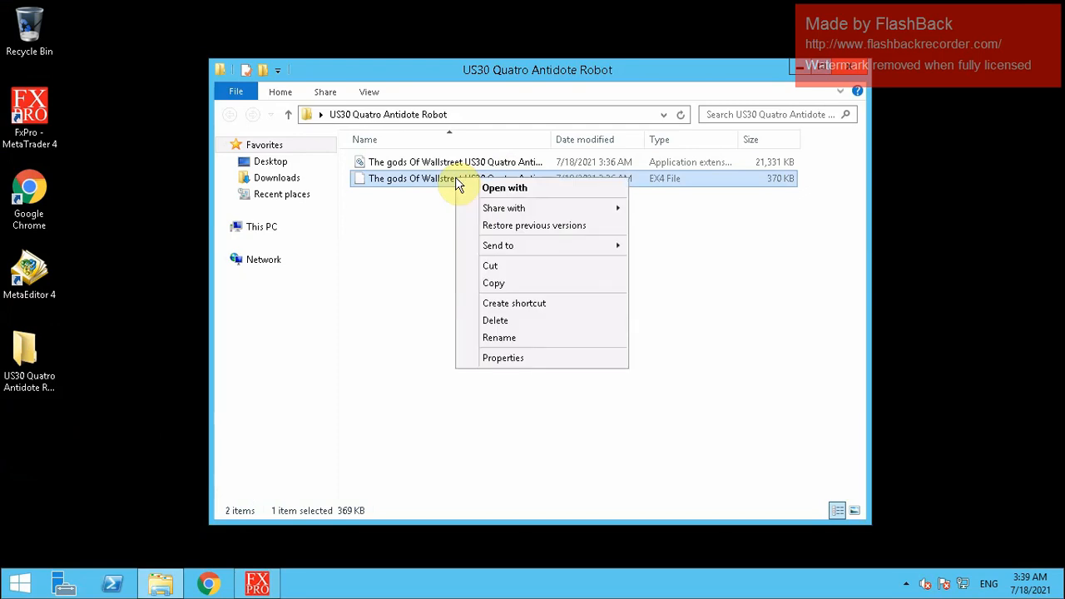
pyautogui.click(494, 283)
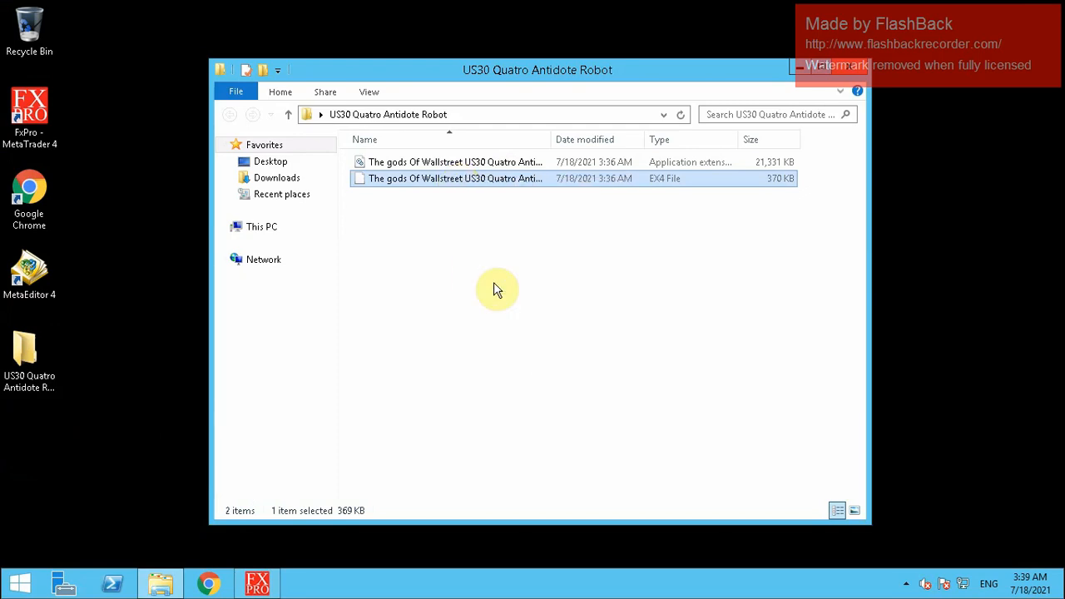
pyautogui.click(258, 585)
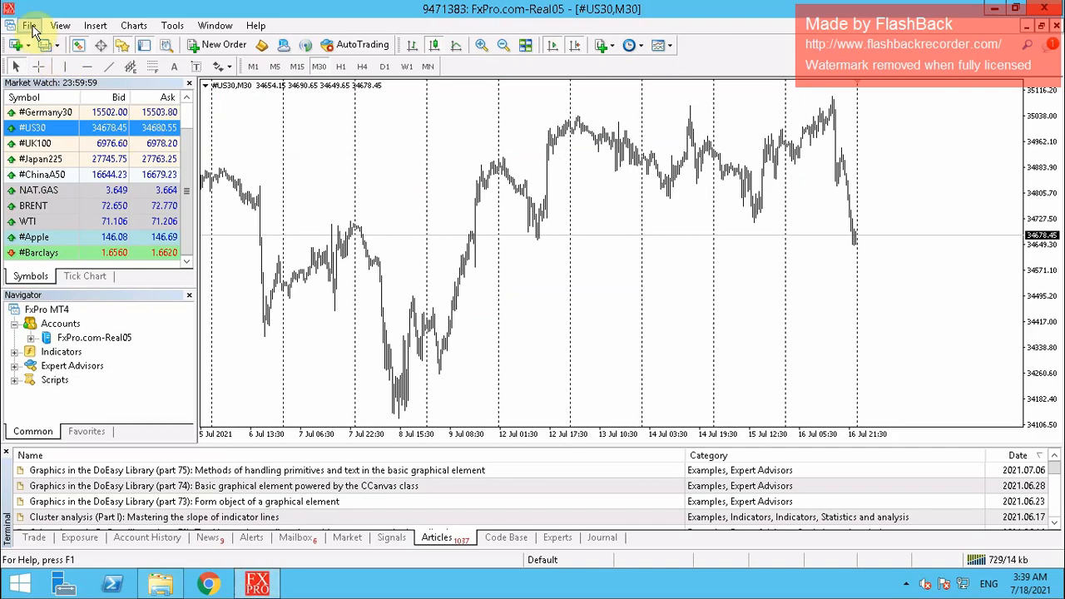
# Open the terminal data folder's MQL4 > Experts folder from MetaTrader
pyautogui.click(29, 25)
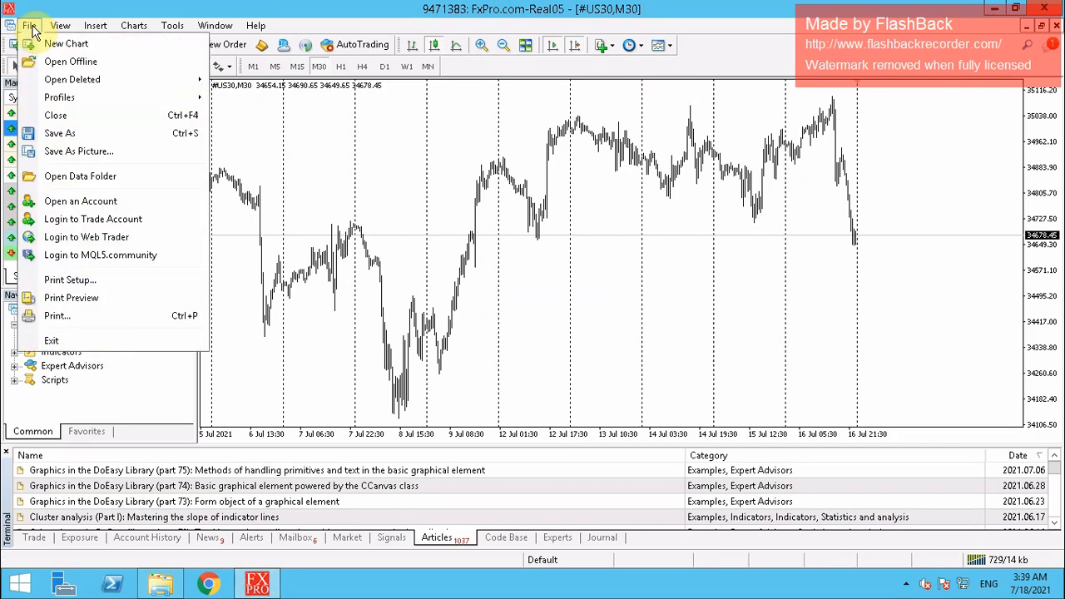
pyautogui.click(67, 179)
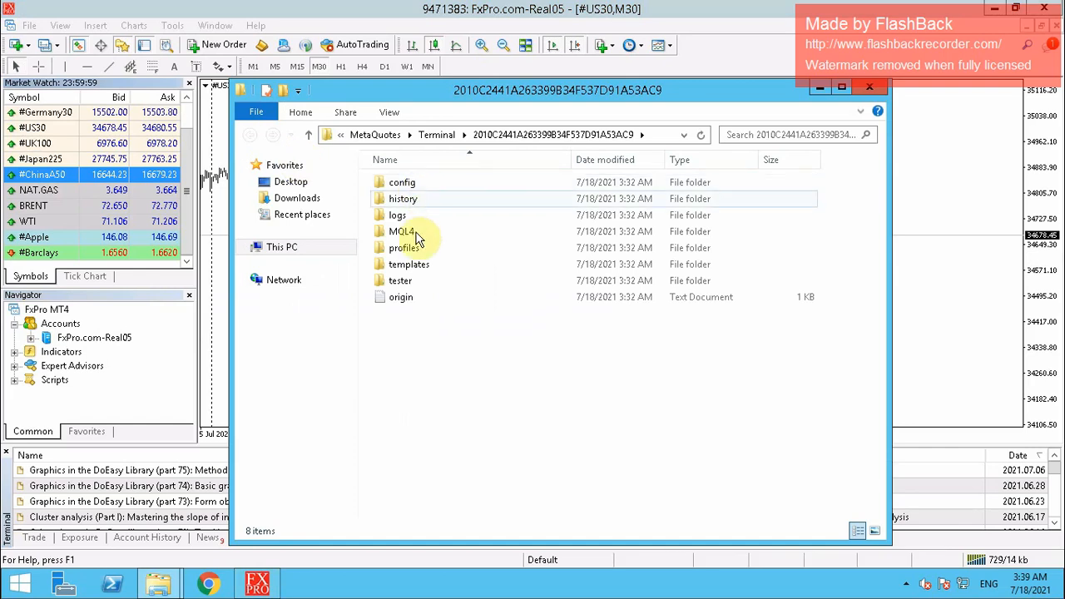
pyautogui.doubleClick(407, 235)
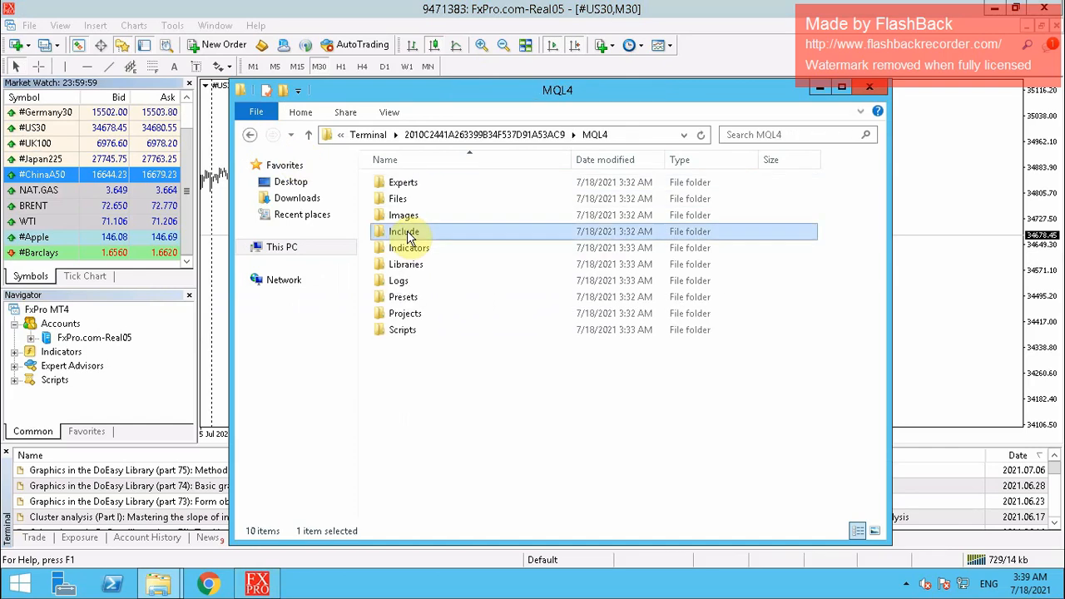
pyautogui.doubleClick(406, 186)
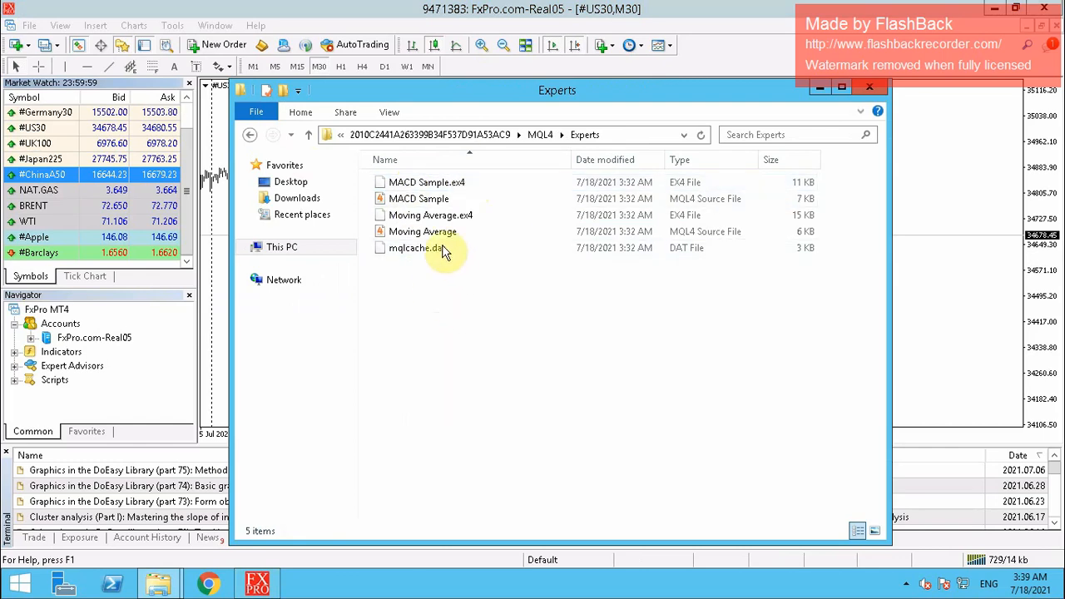
# Delete the four sample expert files from Experts
pyautogui.moveTo(440, 288); pyautogui.dragTo(446, 233)
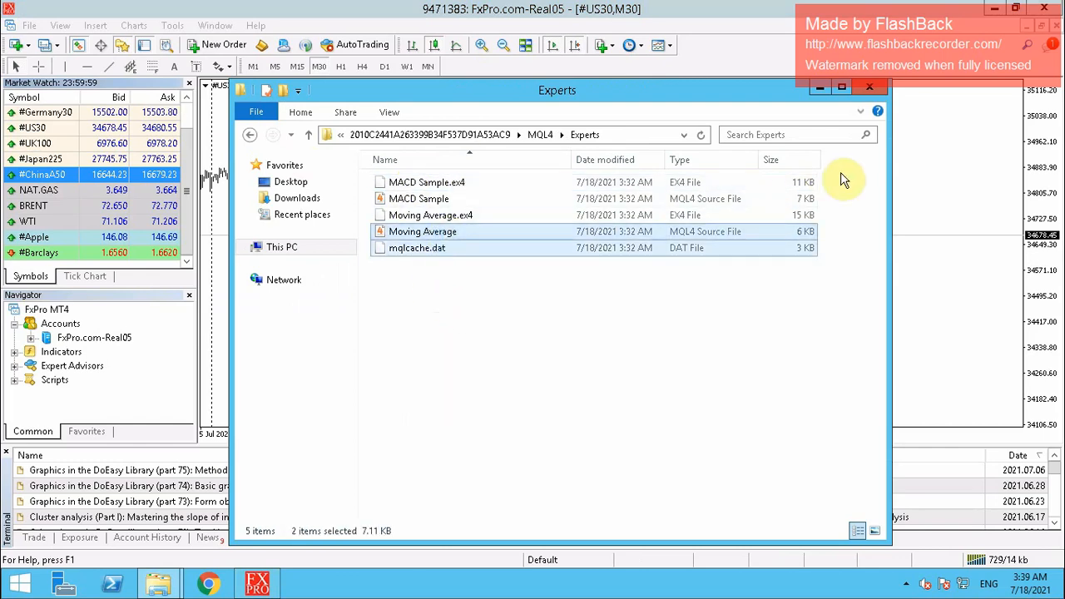
pyautogui.moveTo(840, 175); pyautogui.dragTo(756, 230)
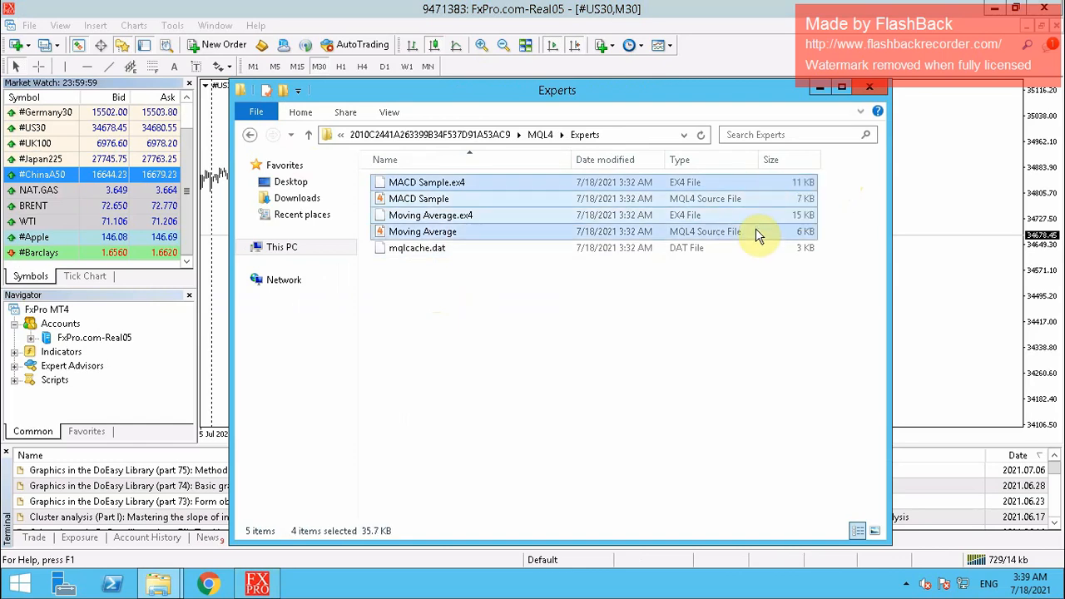
pyautogui.rightClick(756, 230)
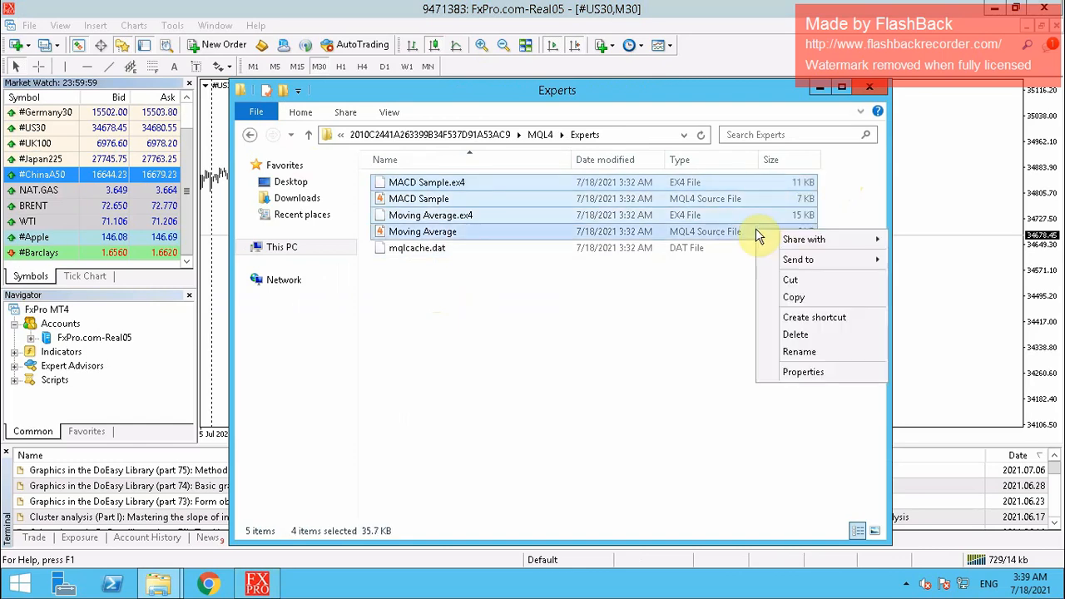
pyautogui.click(795, 335)
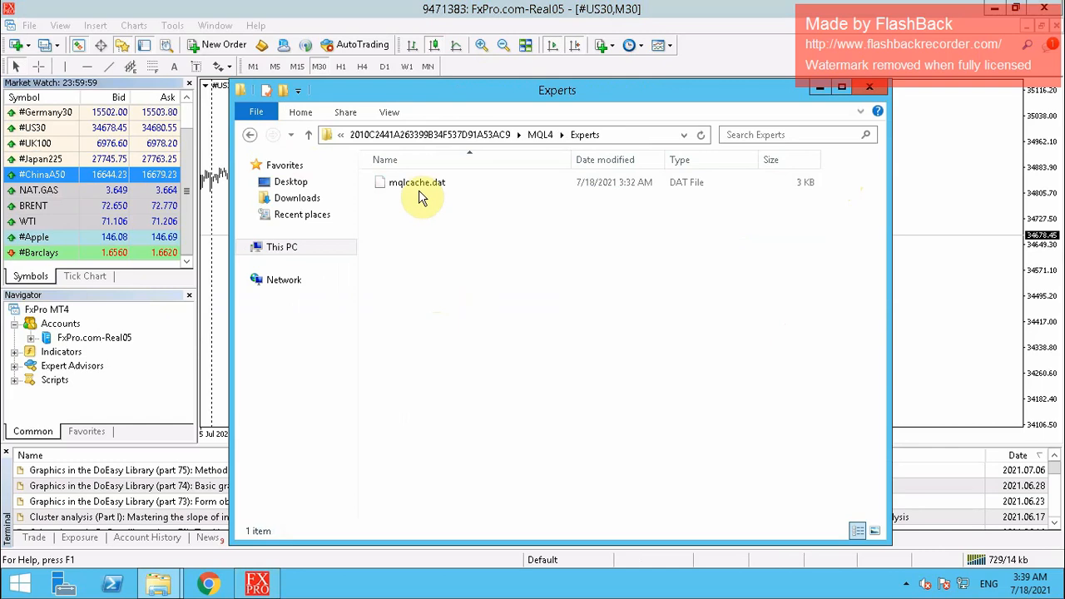
# Paste the robot's .ex4 file into Experts and close the folder window
pyautogui.rightClick(423, 260)
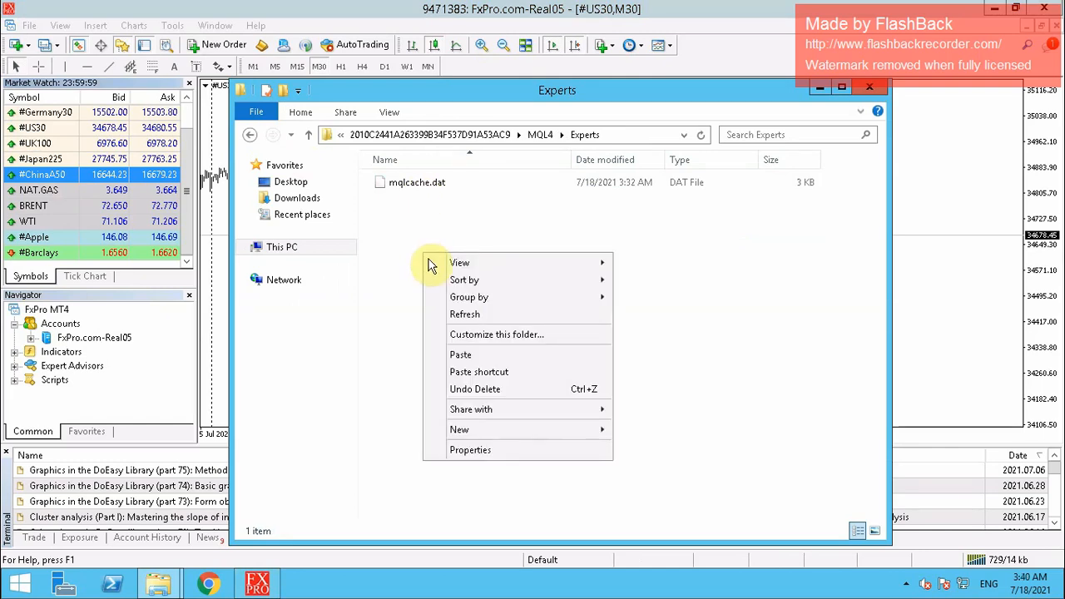
pyautogui.click(460, 355)
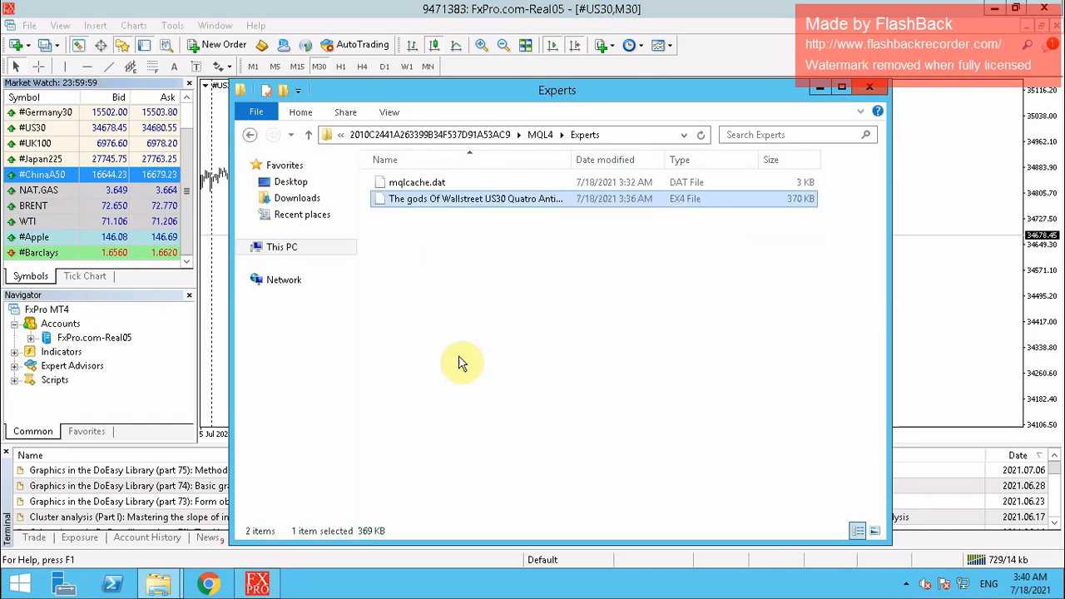
pyautogui.click(523, 356)
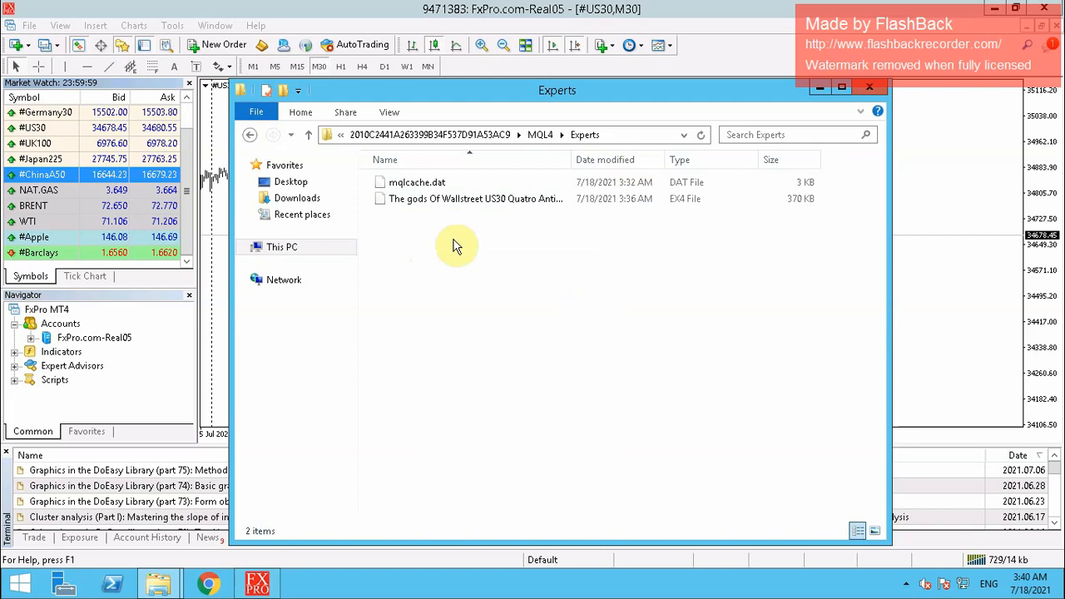
pyautogui.click(870, 90)
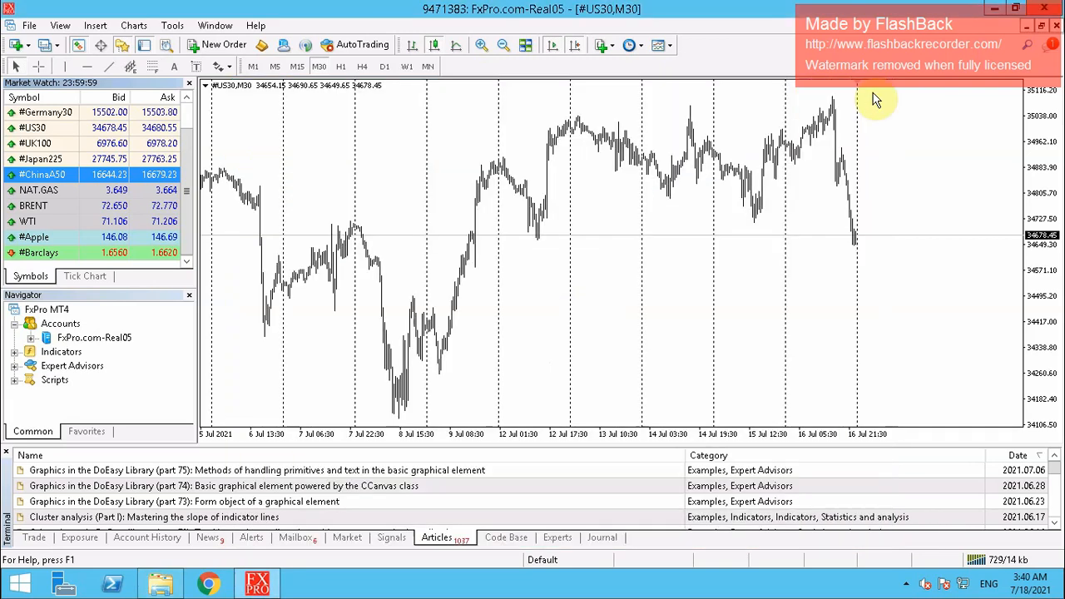
# Minimize MetaTrader and copy the robot's .dll file from the robot folder
pyautogui.click(997, 12)
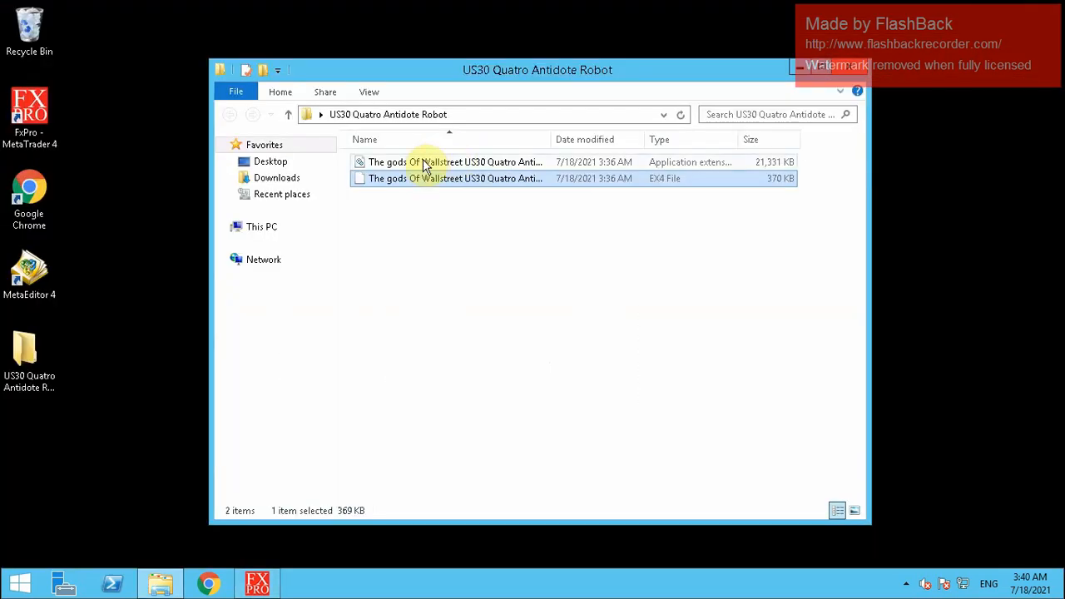
pyautogui.click(425, 163)
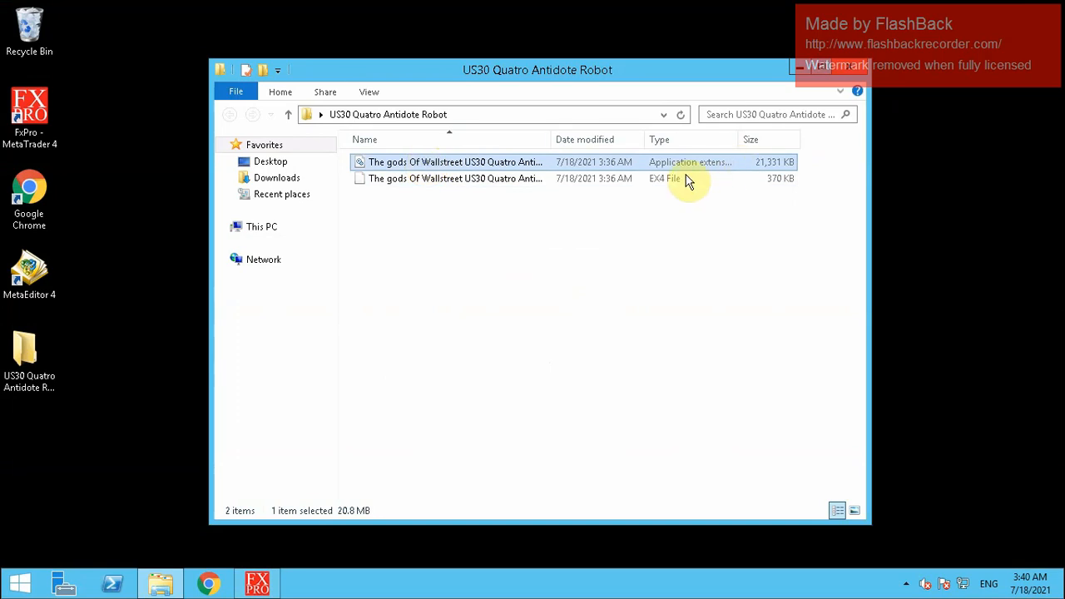
pyautogui.rightClick(666, 166)
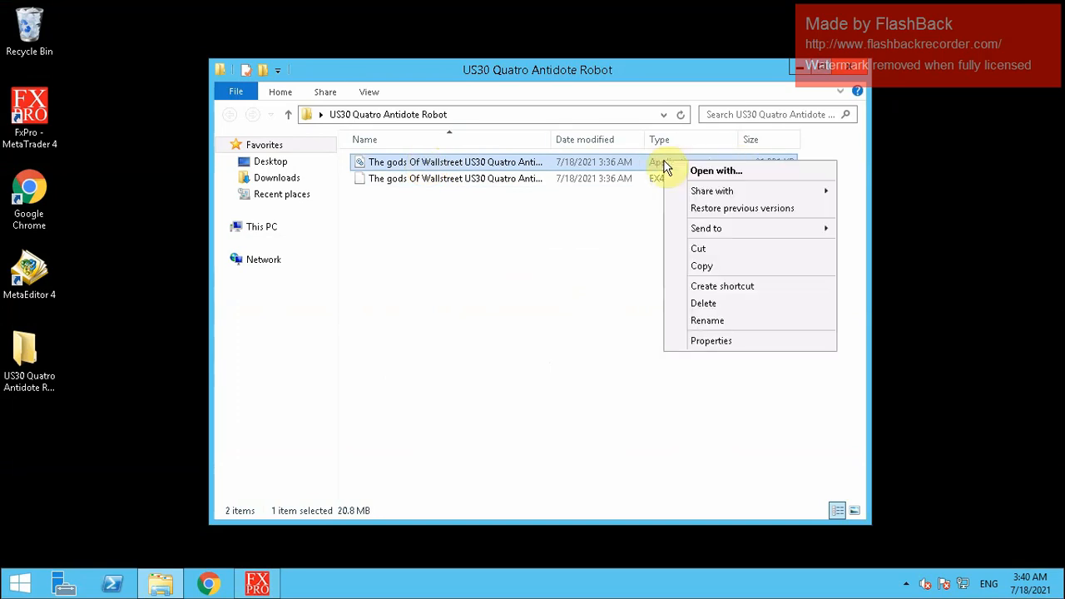
pyautogui.click(701, 268)
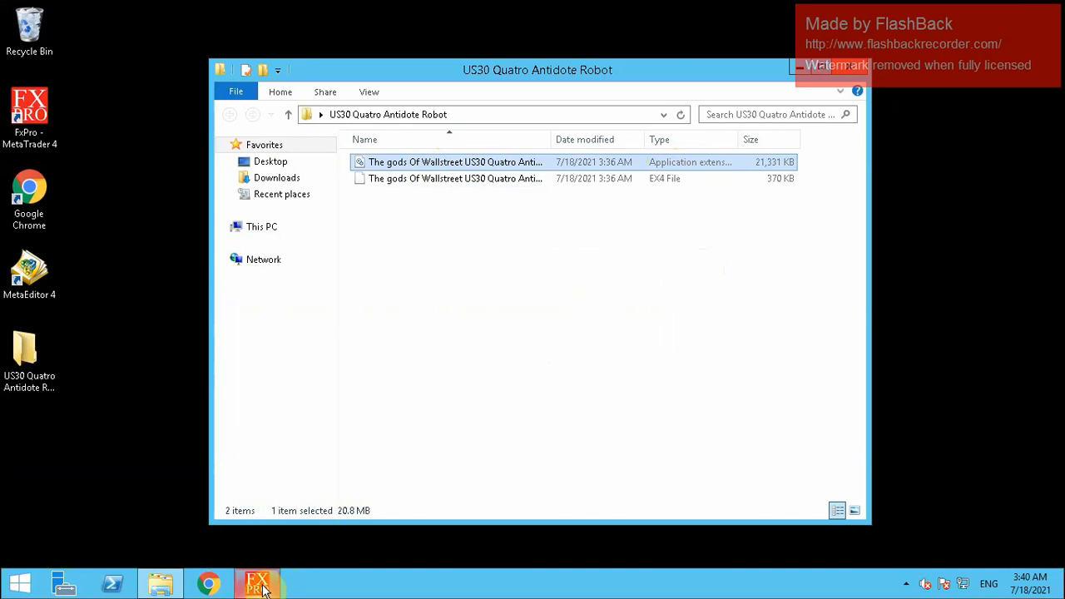
# Return to the MetaTrader US30 chart window and open the File menu
pyautogui.moveTo(261, 588)
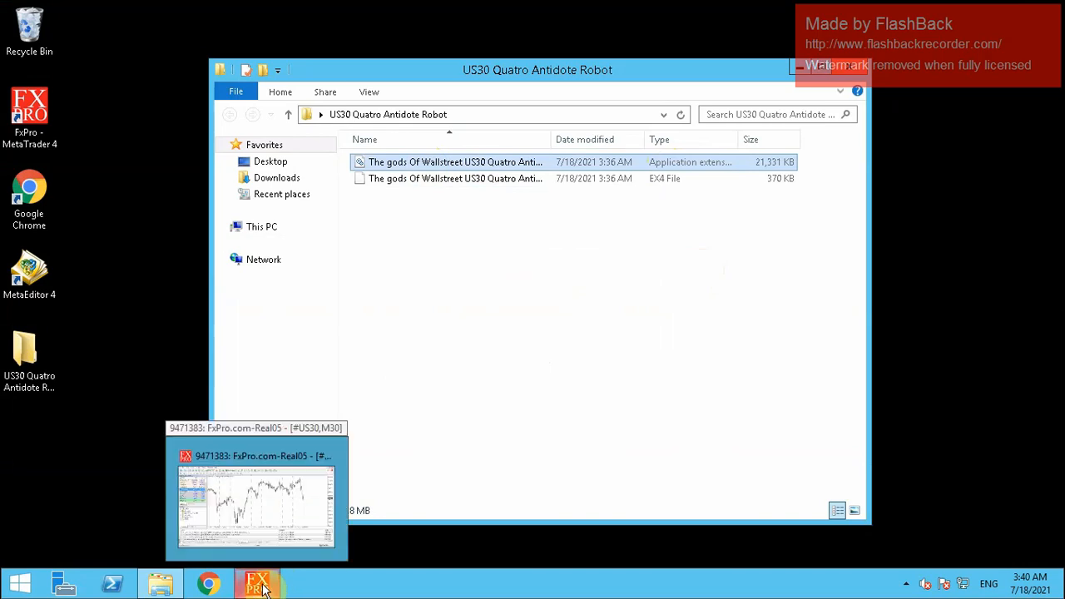
pyautogui.click(260, 483)
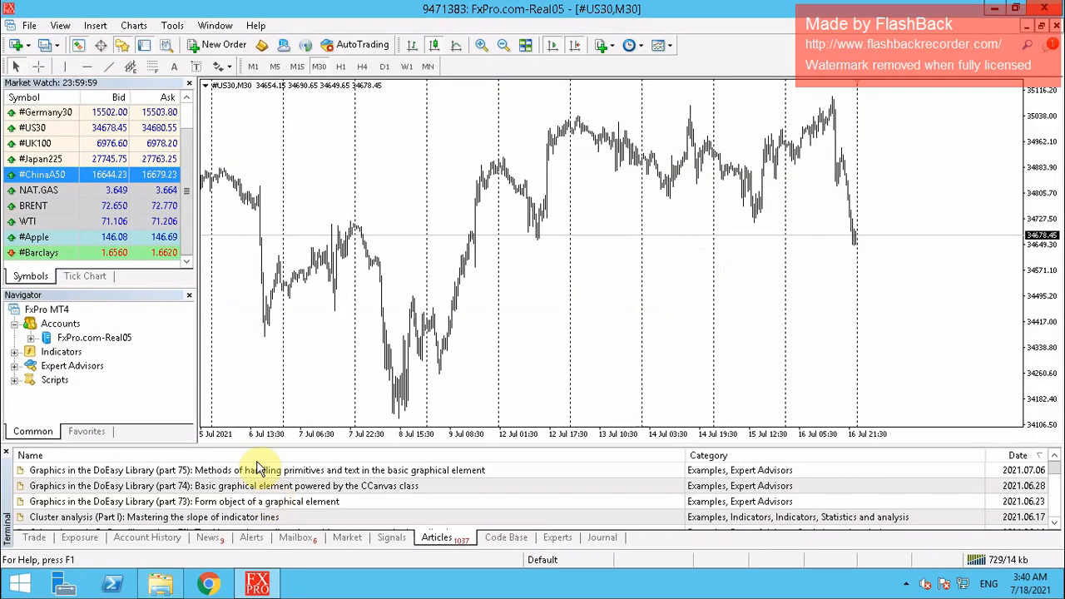
pyautogui.click(29, 25)
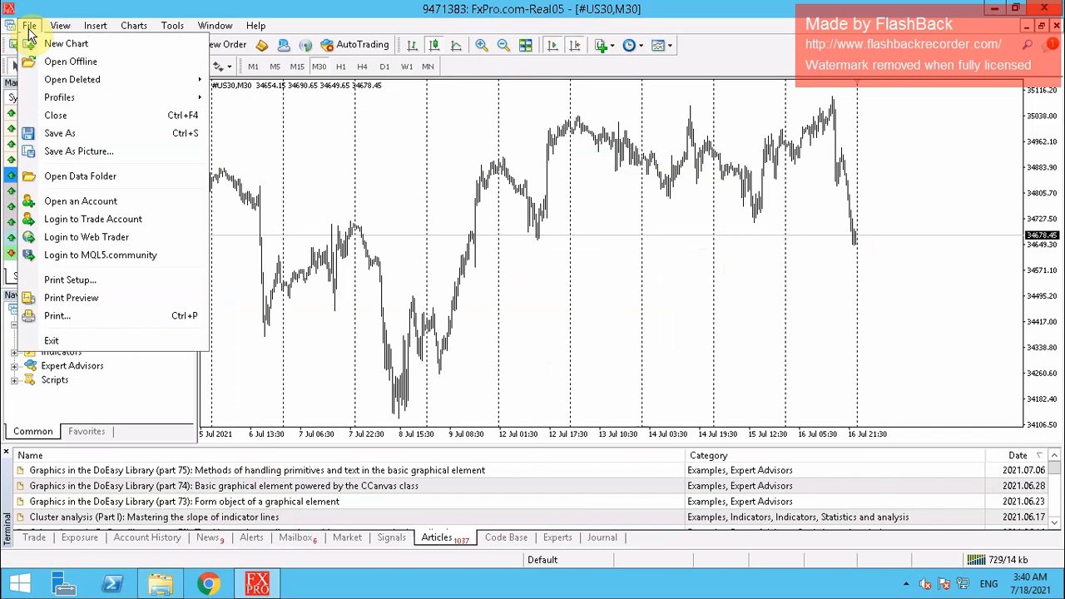
# Open the terminal data folder's MQL4 > Libraries folder
pyautogui.click(73, 178)
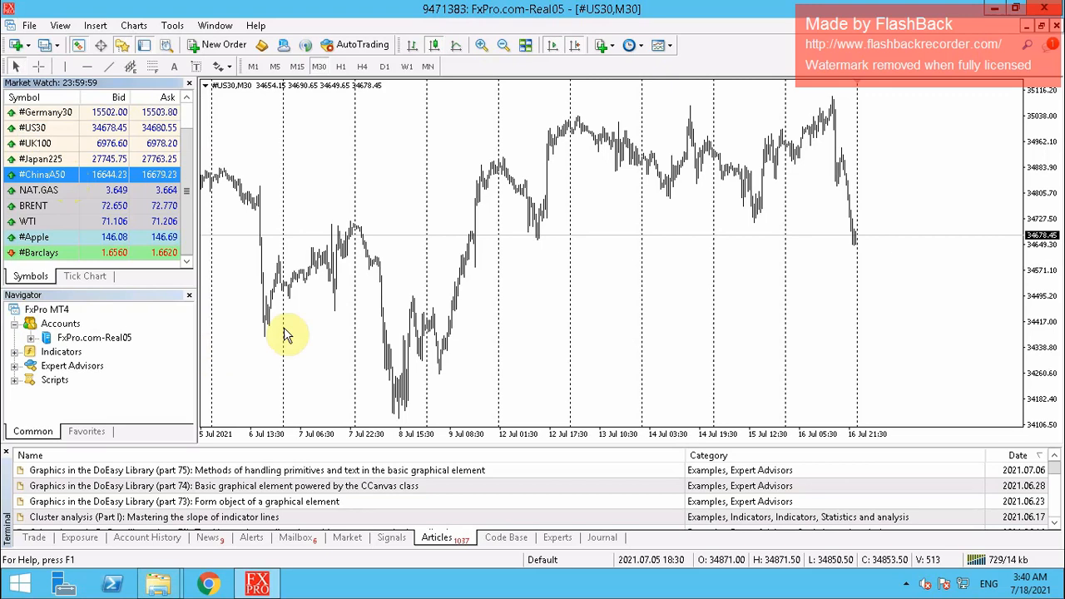
pyautogui.moveTo(158, 583)
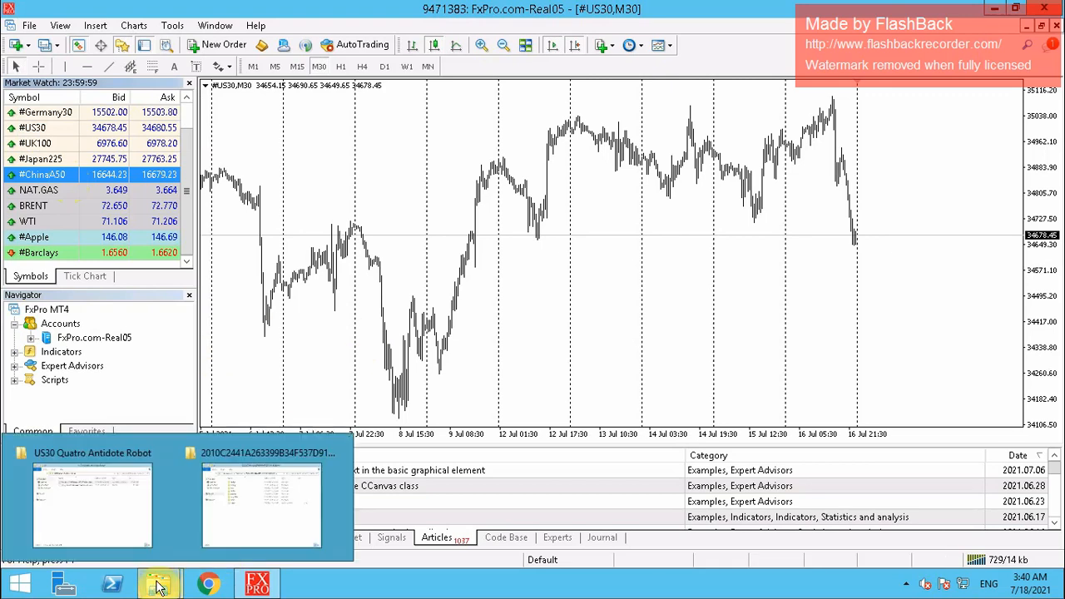
pyautogui.click(269, 499)
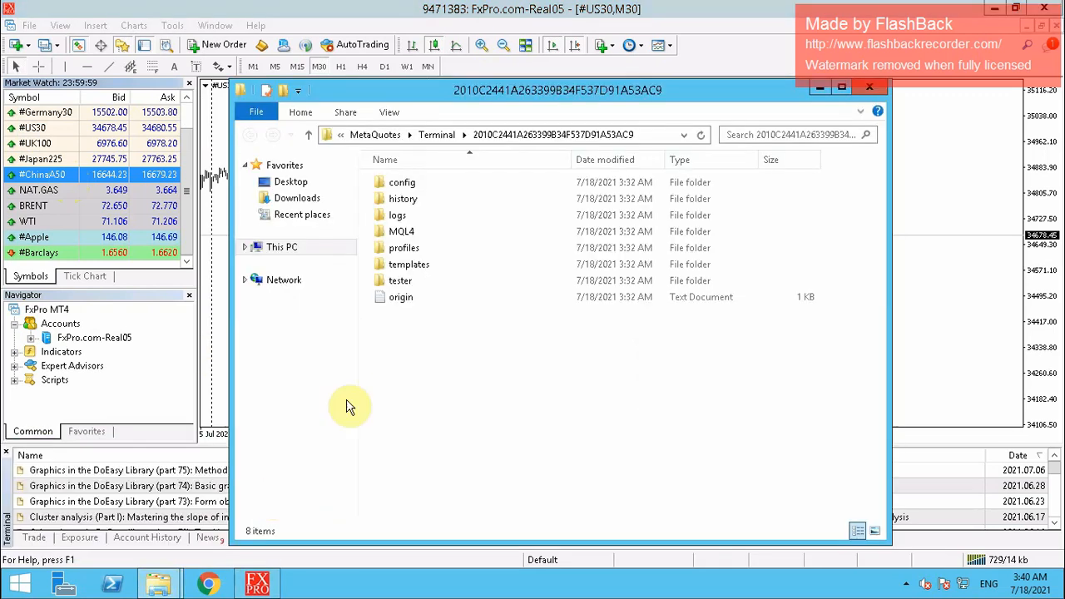
pyautogui.doubleClick(406, 234)
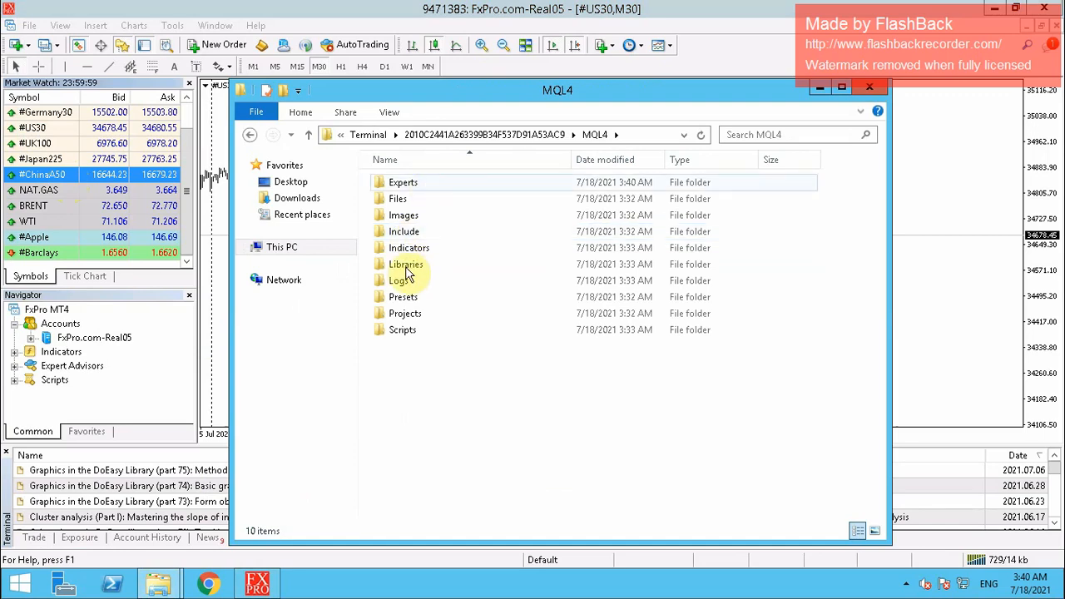
pyautogui.doubleClick(406, 264)
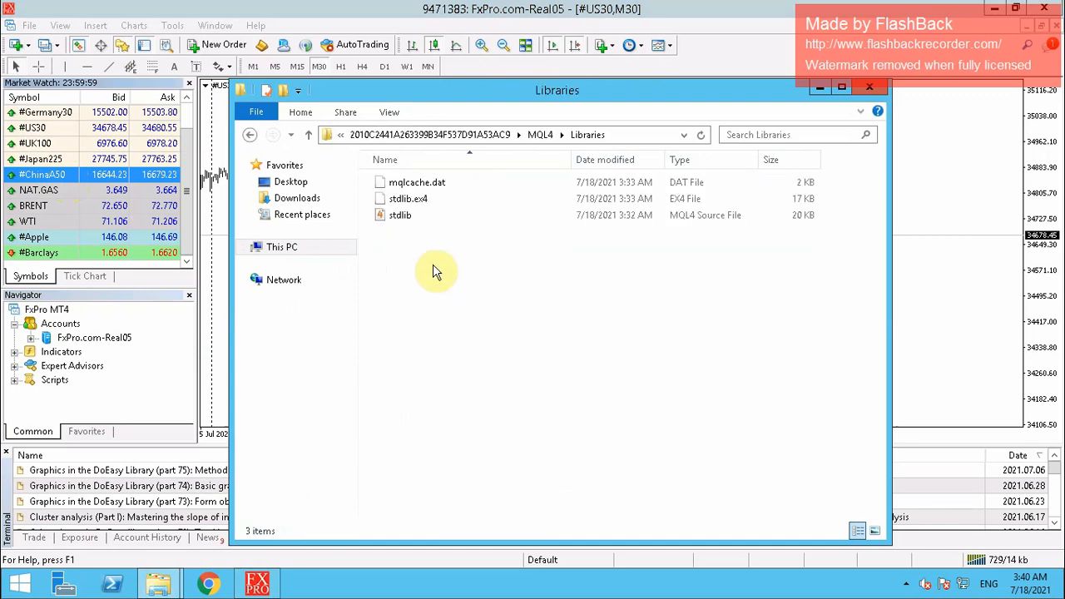
# Paste the robot's .dll into Libraries and close the folder window
pyautogui.rightClick(425, 271)
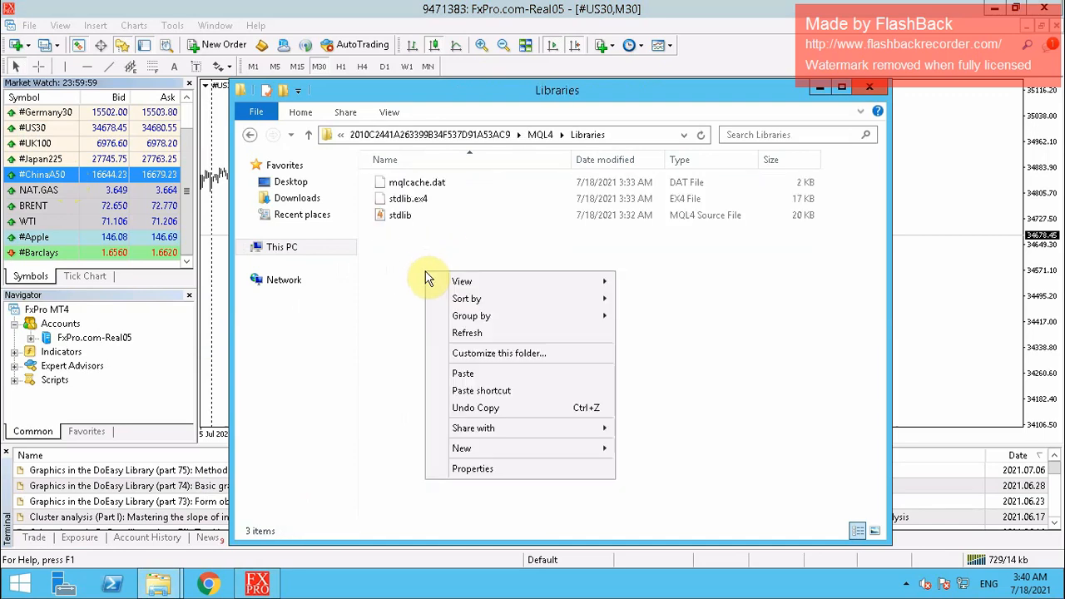
pyautogui.click(462, 379)
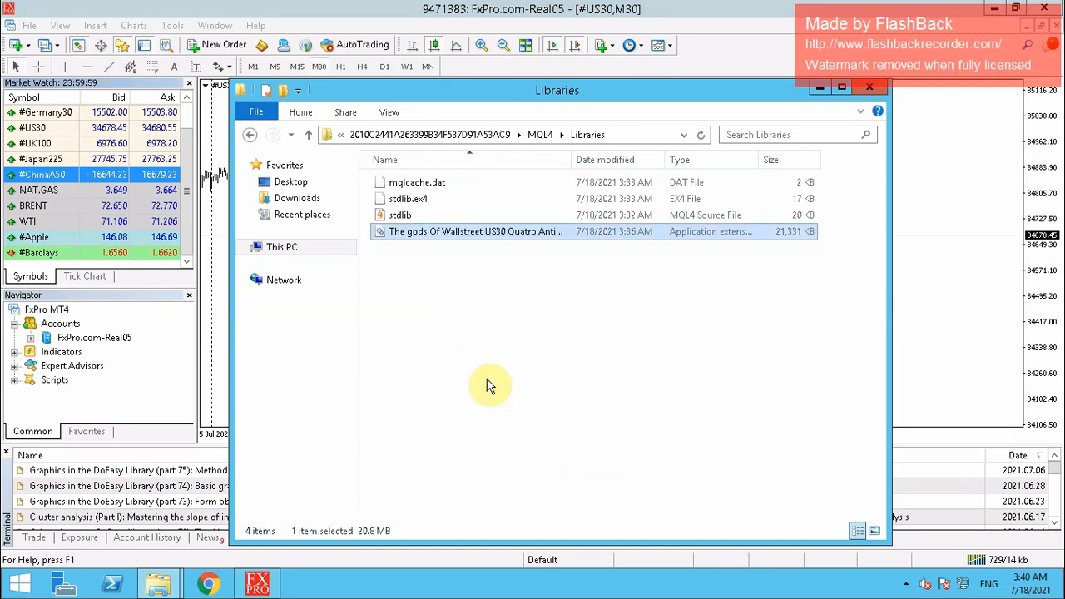
pyautogui.click(489, 386)
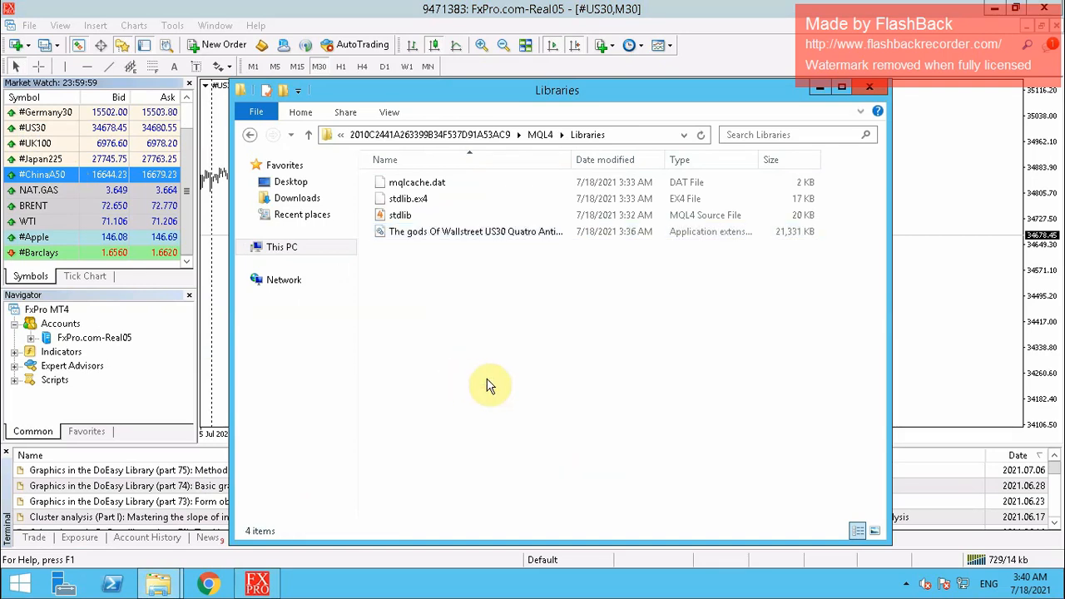
pyautogui.click(869, 88)
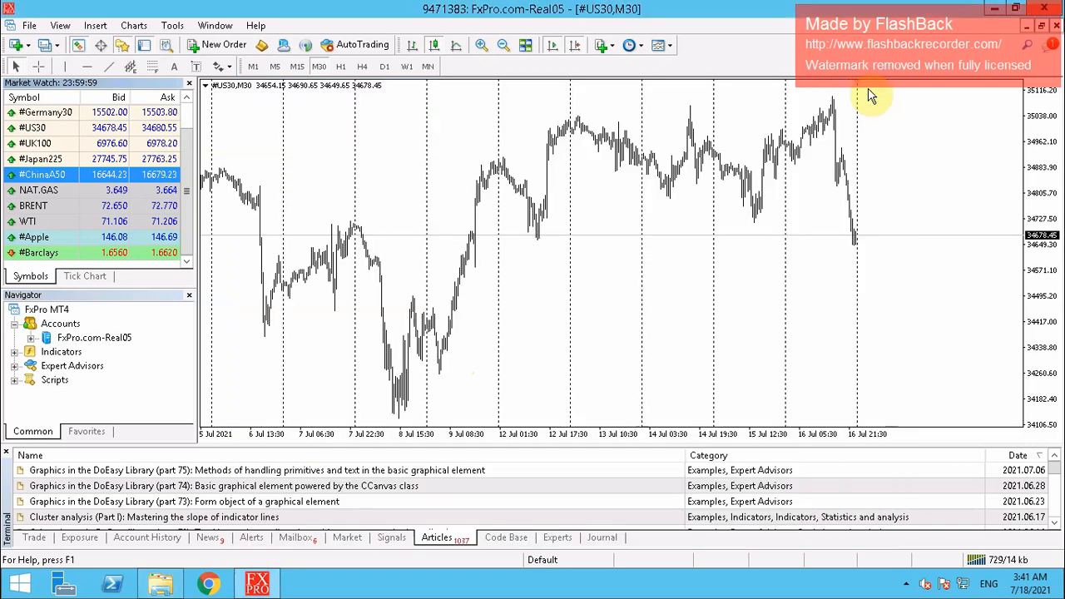
# Close Market Watch, refresh Expert Advisors twice, and expand it to show the US30 Quatro Antidote 9 robot
pyautogui.click(190, 87)
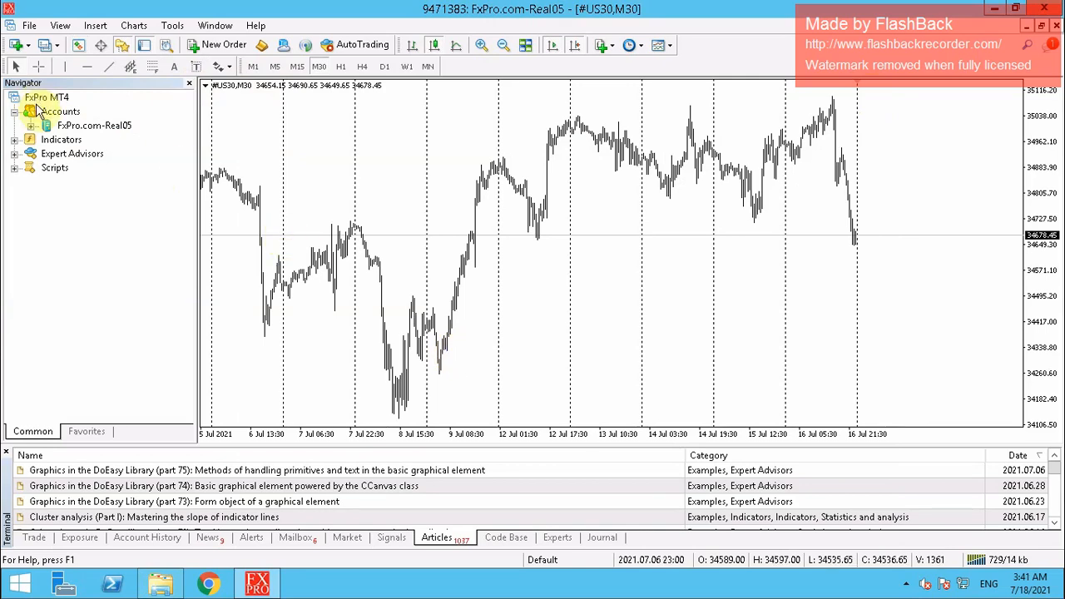
pyautogui.click(58, 158)
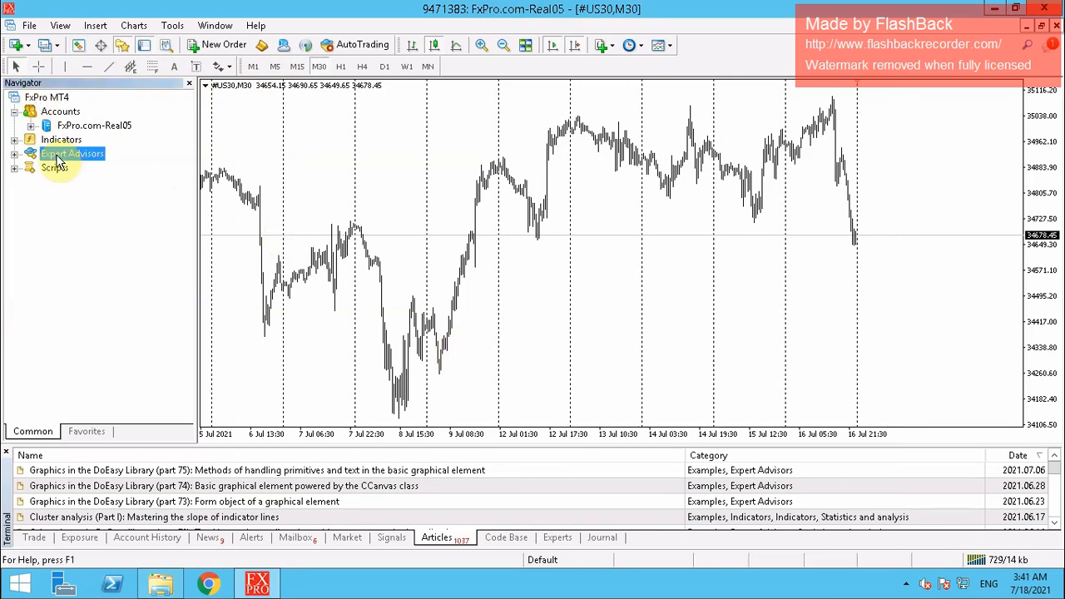
pyautogui.rightClick(58, 158)
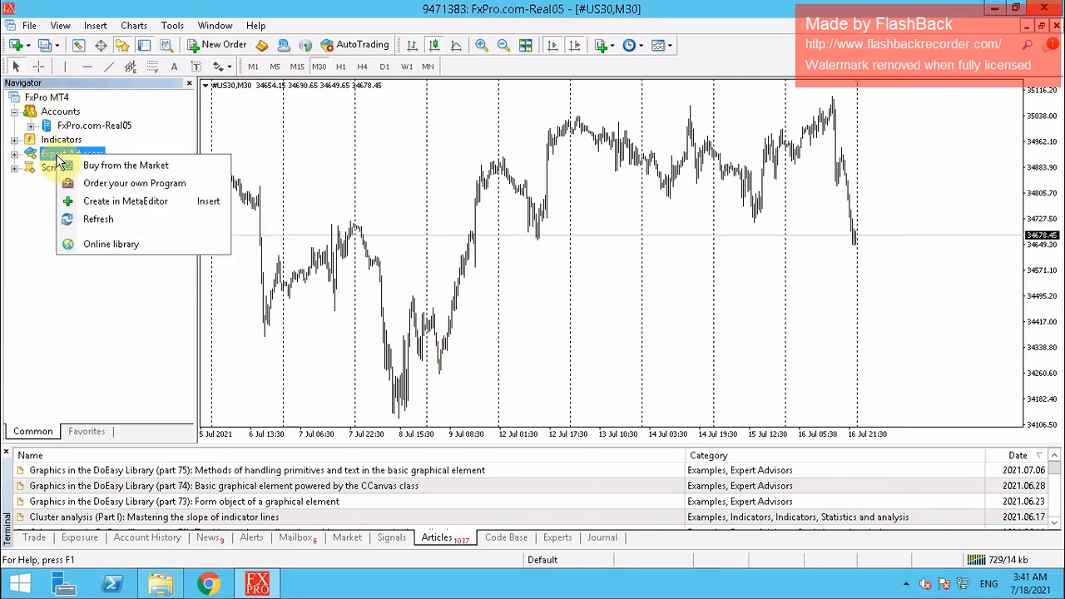
pyautogui.click(94, 219)
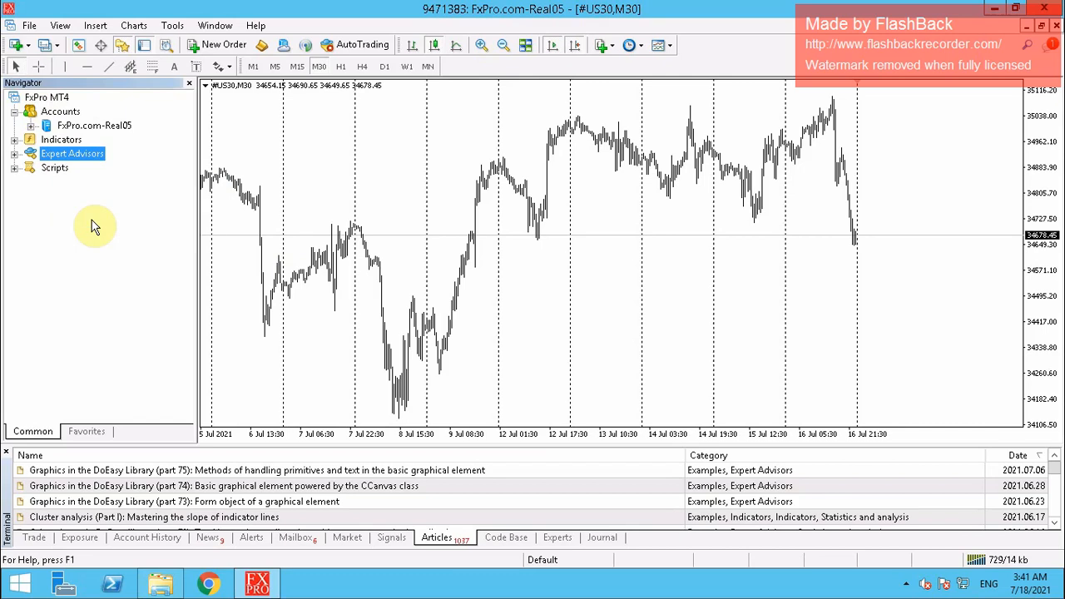
pyautogui.rightClick(71, 161)
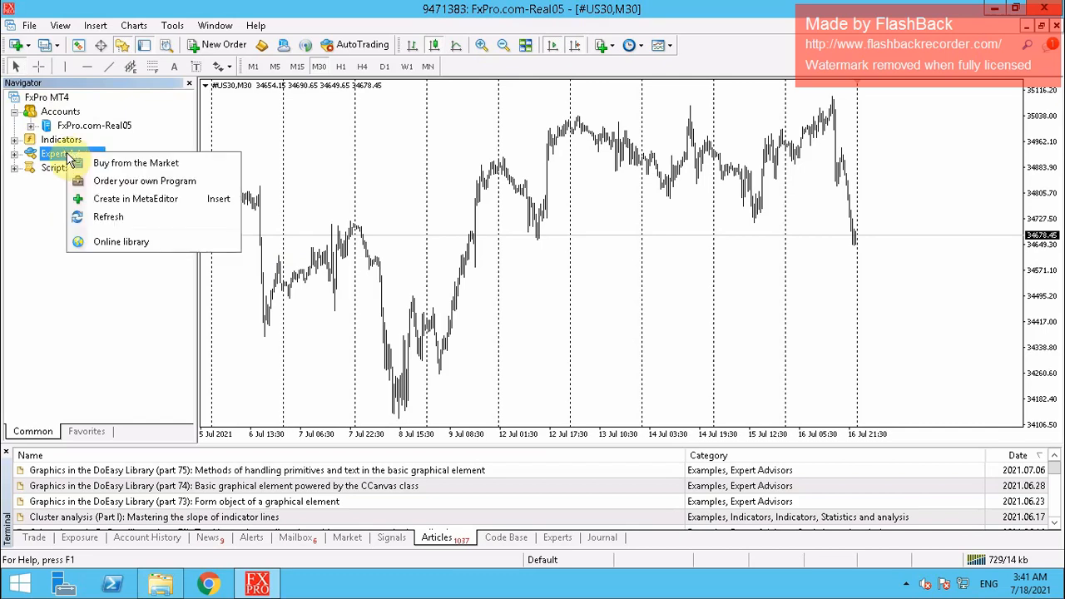
pyautogui.click(105, 219)
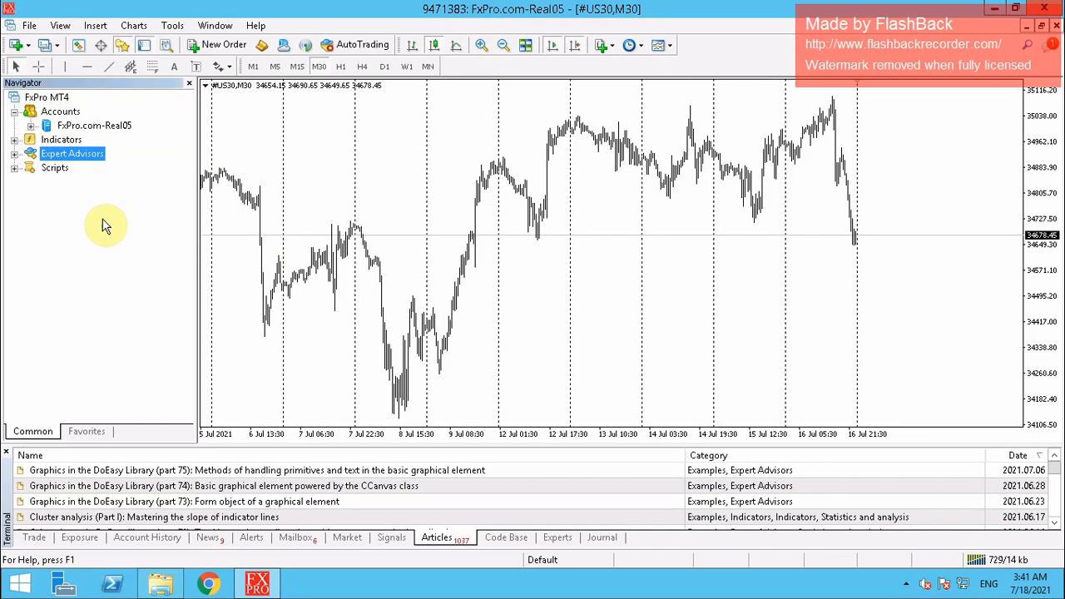
pyautogui.click(14, 155)
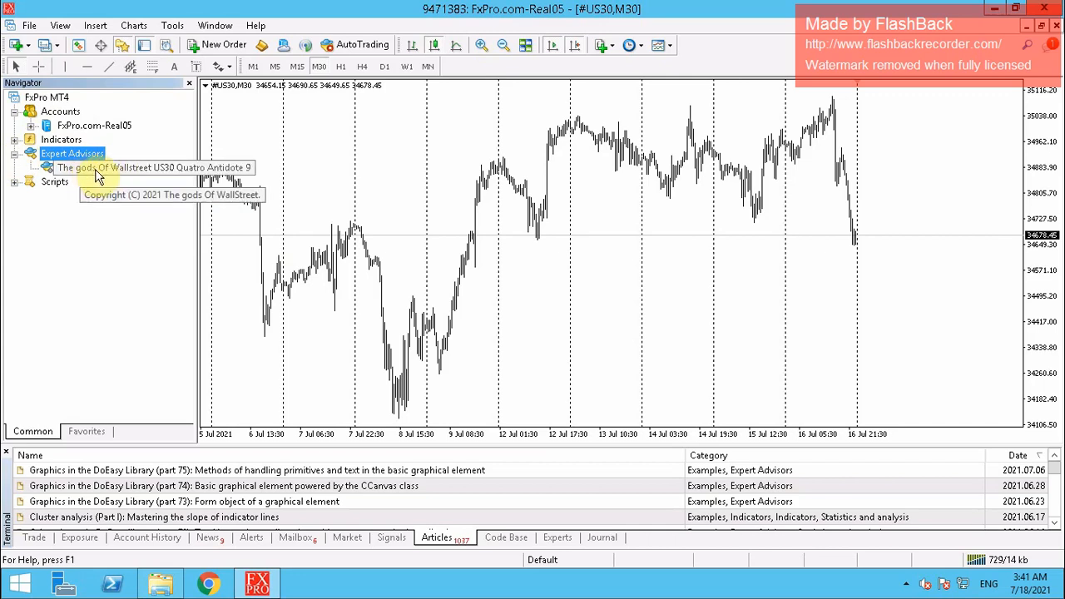
# Drag the US30 Quatro Antidote 9 expert advisor onto the US30 M30 chart
pyautogui.click(171, 169)
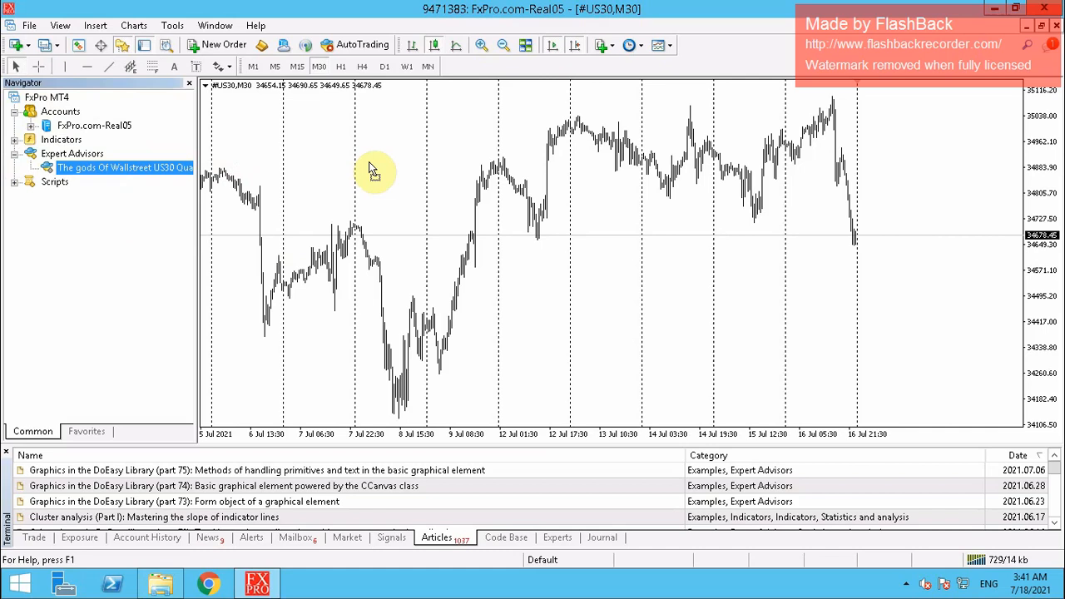
pyautogui.moveTo(561, 199); pyautogui.dragTo(662, 233)
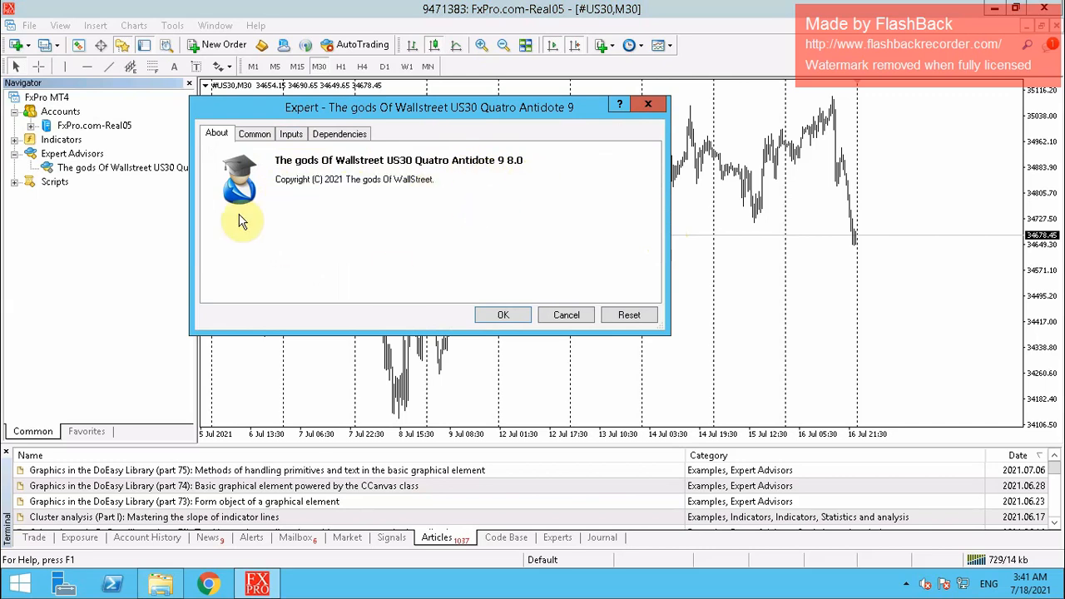
# On the Common tab, allow live trading, DLL imports and Signals settings modification for the EA
pyautogui.click(254, 136)
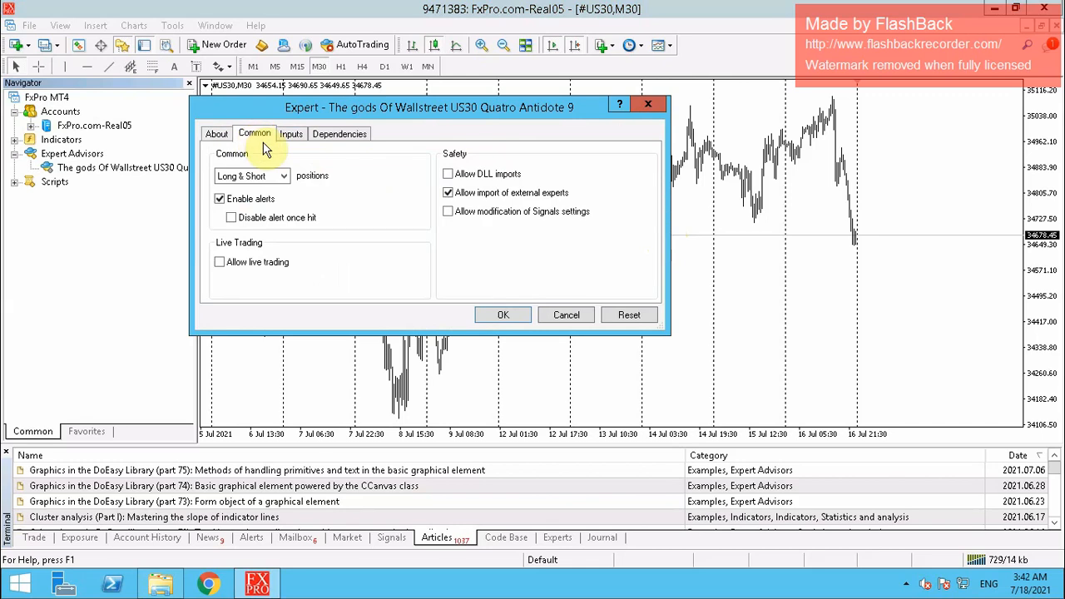
pyautogui.click(220, 263)
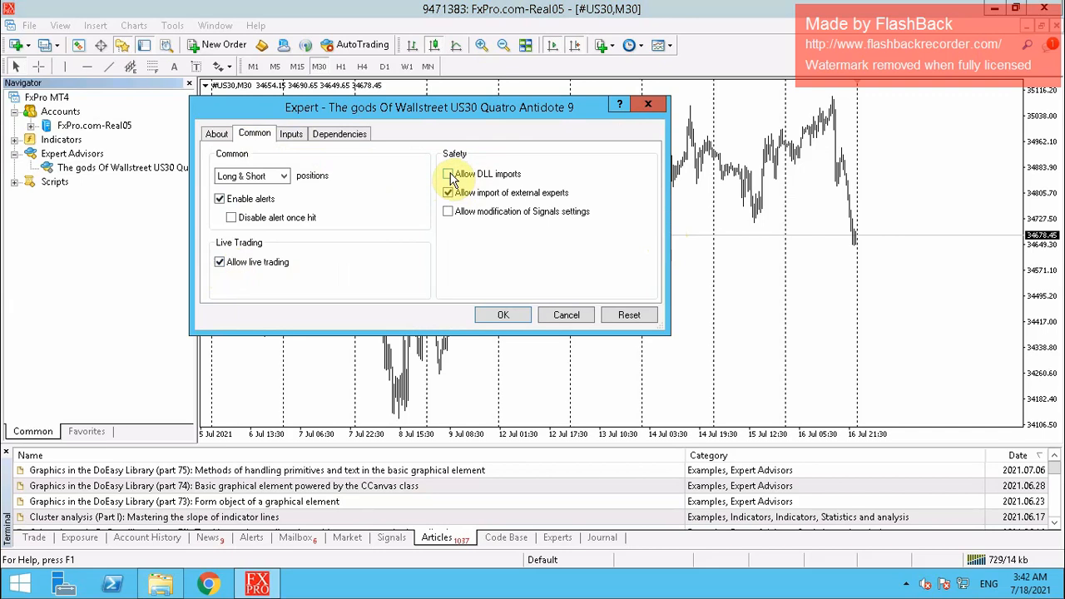
pyautogui.click(450, 177)
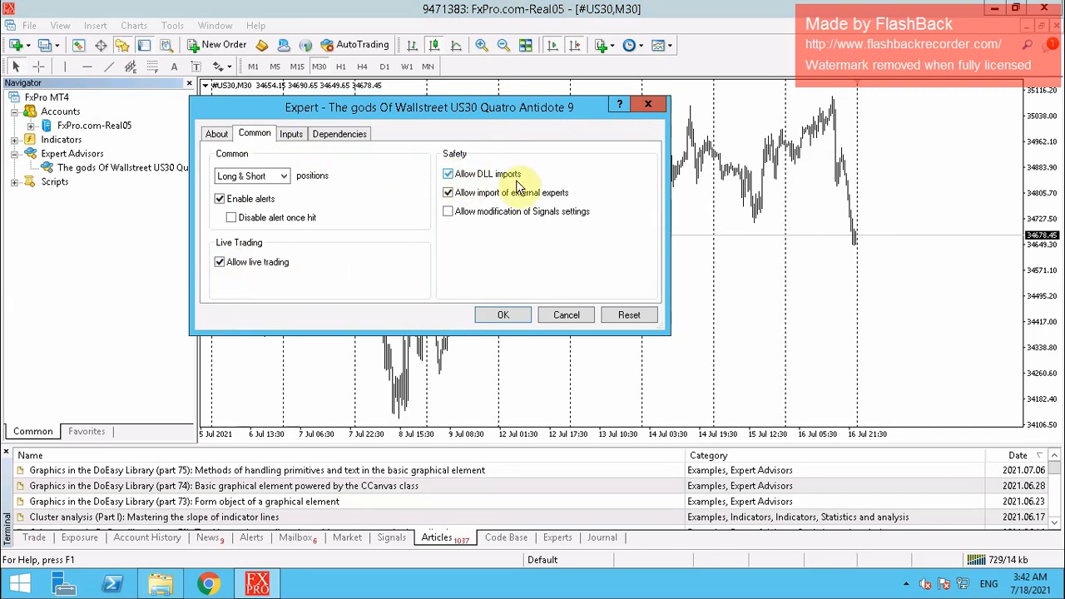
pyautogui.click(450, 214)
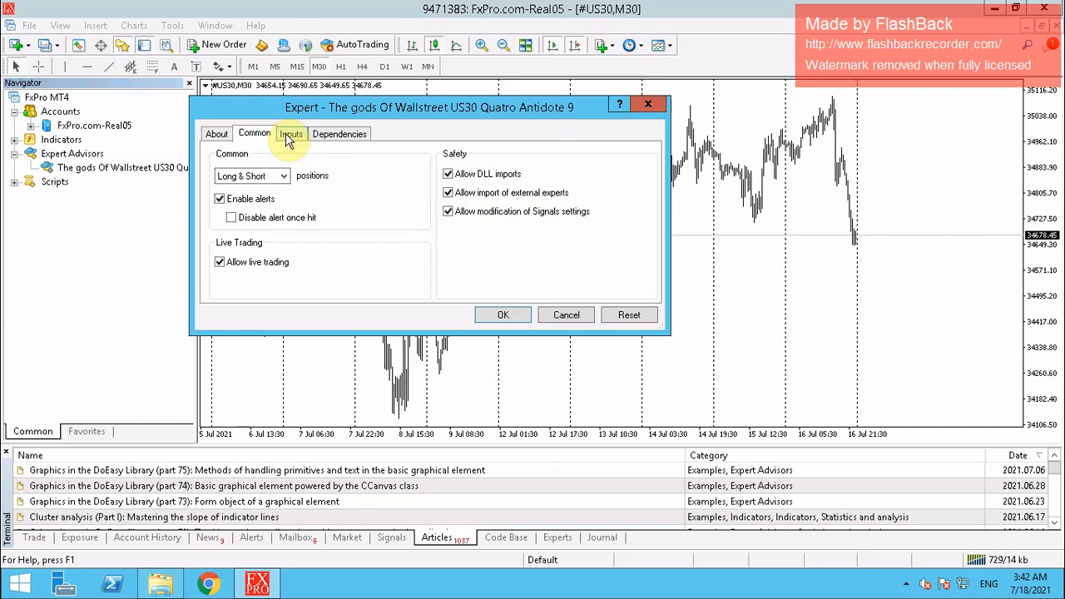
# Set Entry_Amount to 0.2 on the Inputs tab and attach the EA to the US30 M30 chart
pyautogui.click(289, 136)
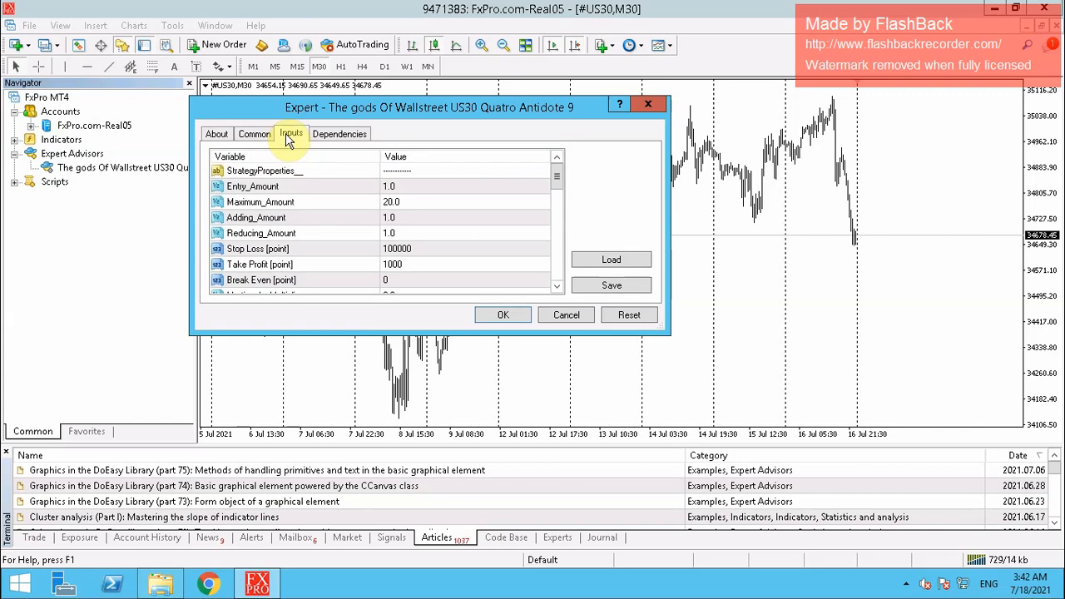
pyautogui.doubleClick(396, 187)
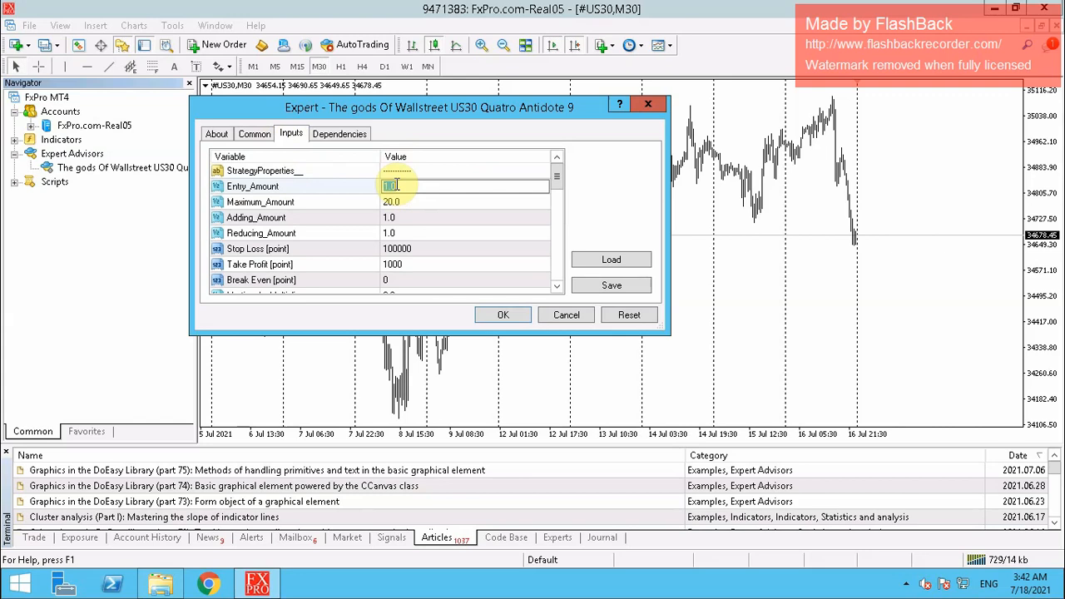
pyautogui.write('0.2')
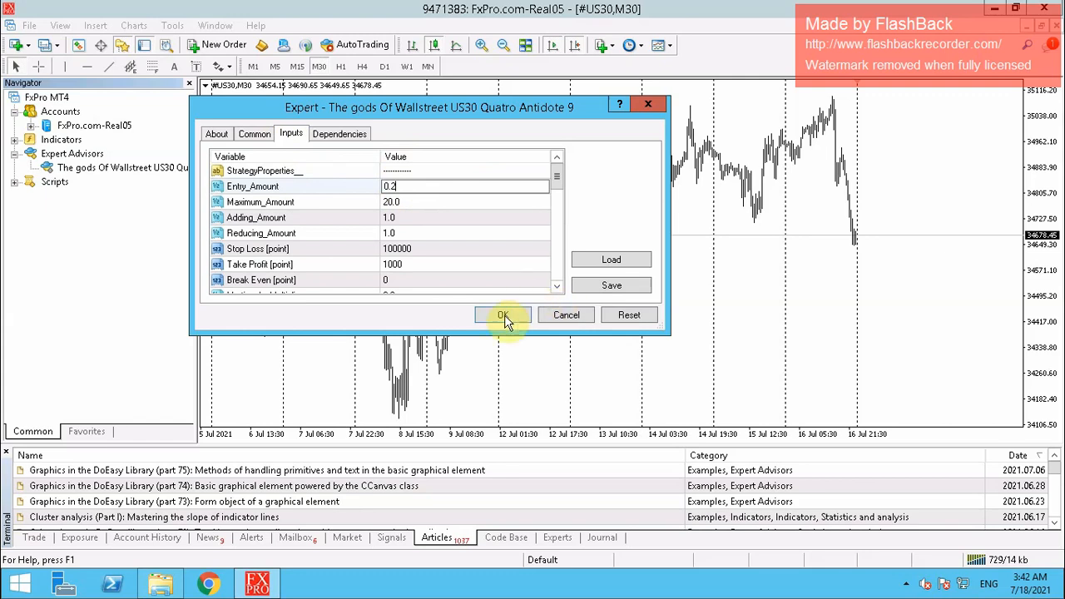
pyautogui.press('Return')
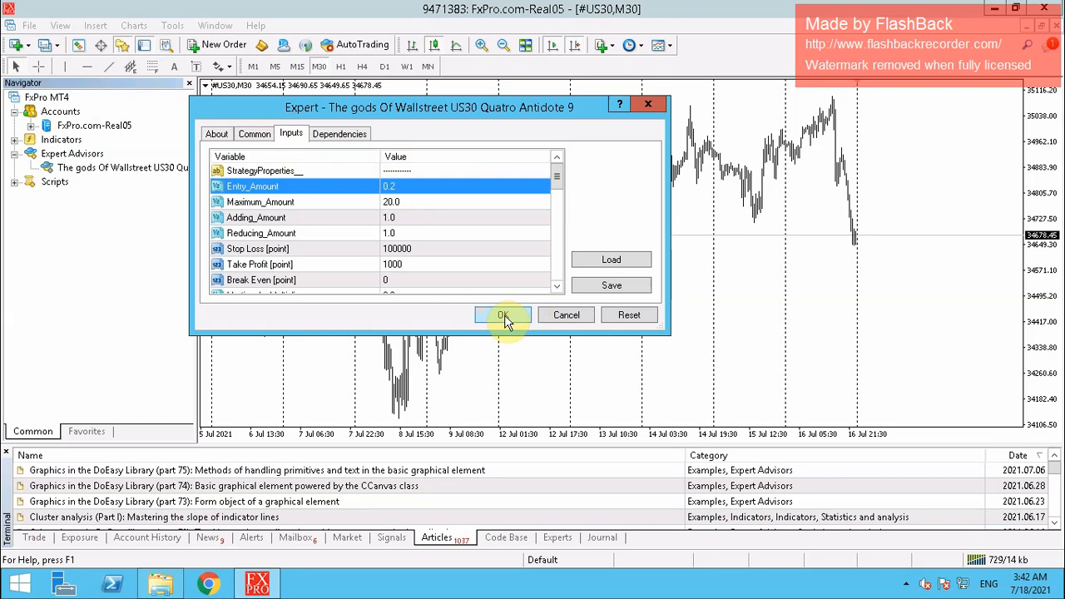
pyautogui.click(503, 316)
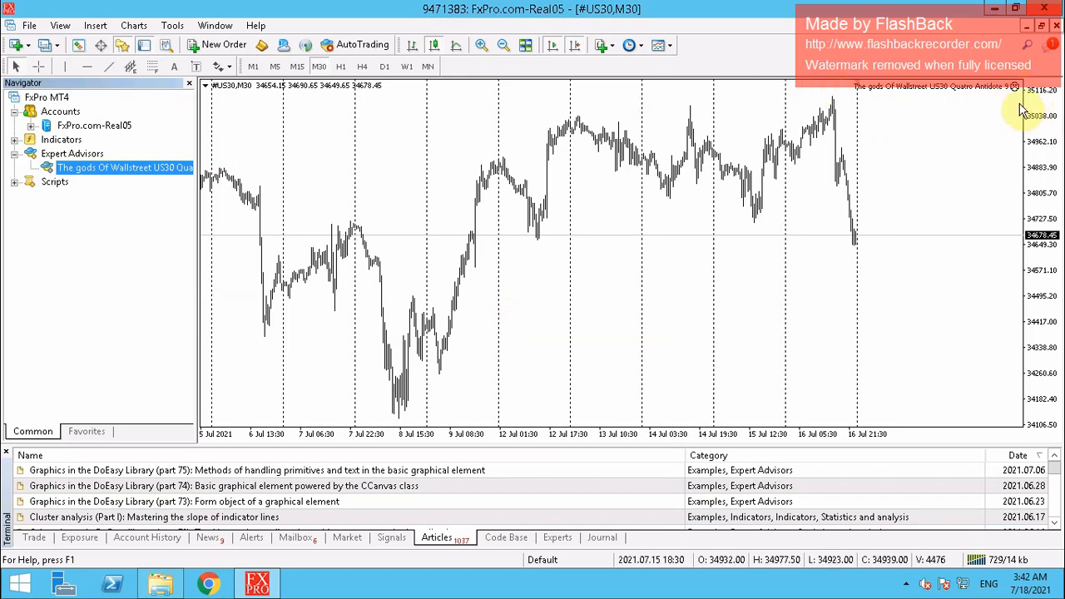
# Enable AutoTrading and recheck that the EA's Entry_Amount is still 0.2
pyautogui.click(354, 49)
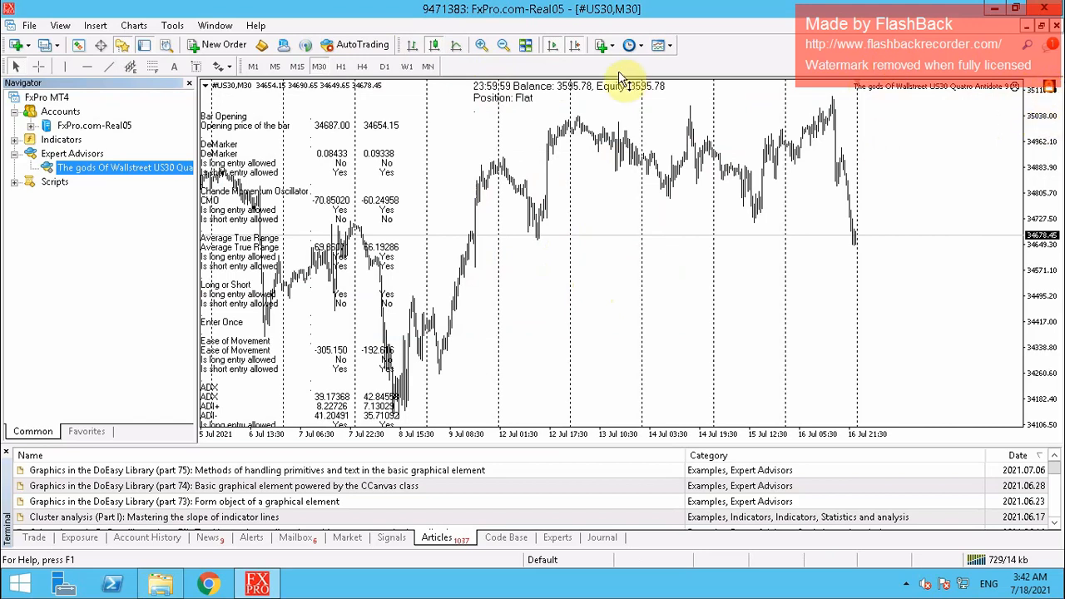
pyautogui.click(341, 50)
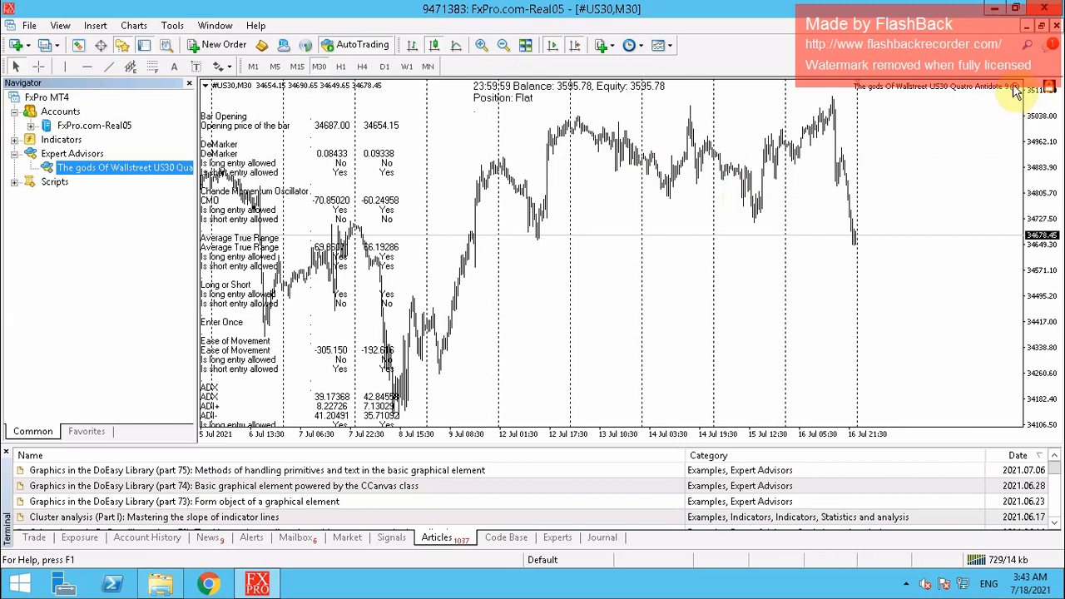
pyautogui.click(1015, 89)
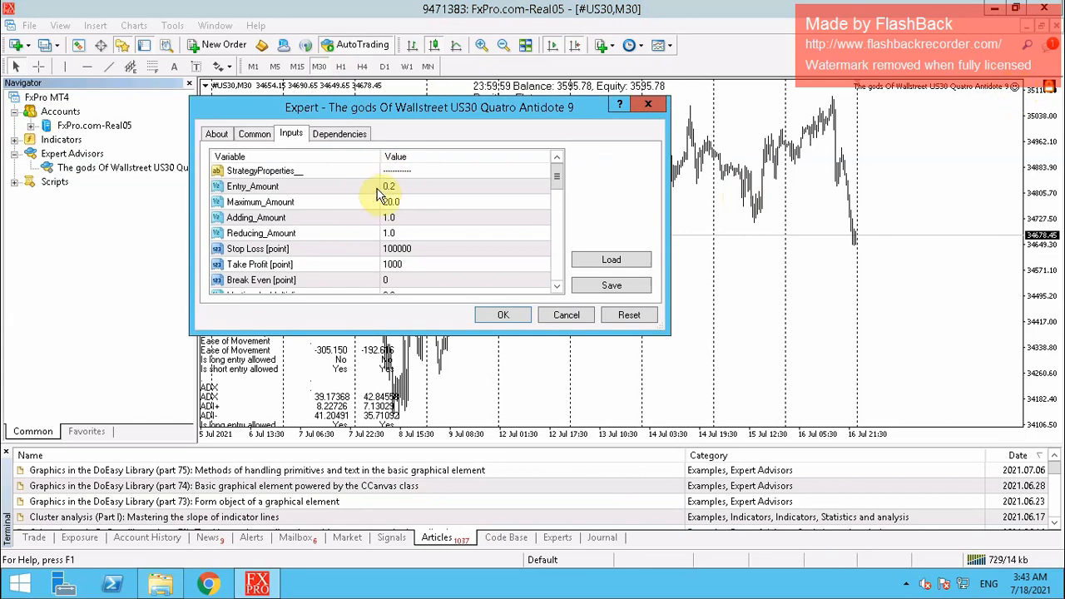
pyautogui.click(503, 317)
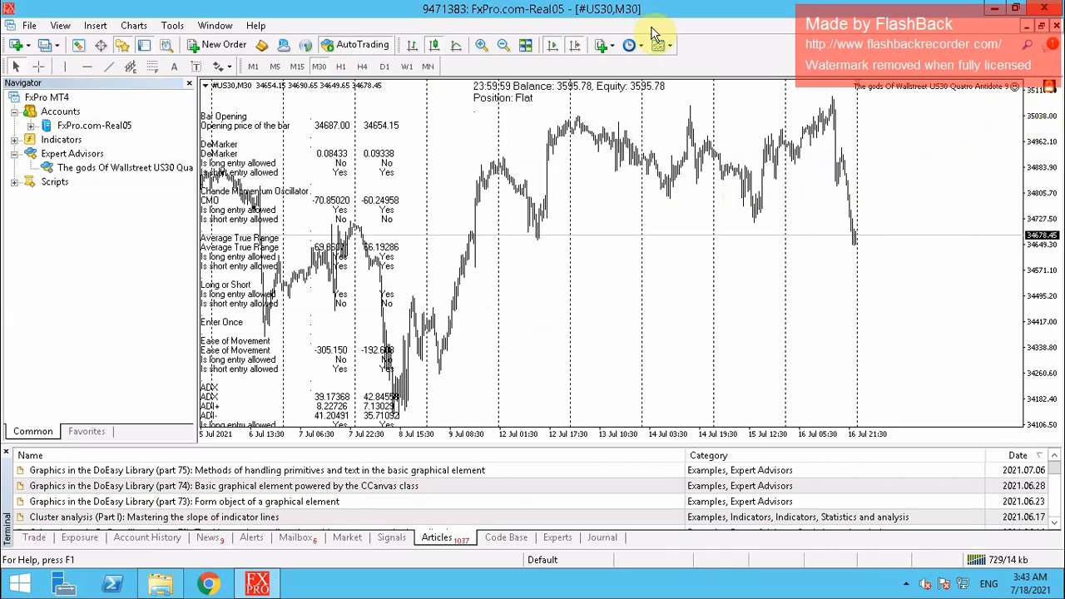
# Enlarge the terminal panel, switch to Account History and bring up its period options menu
pyautogui.click(33, 539)
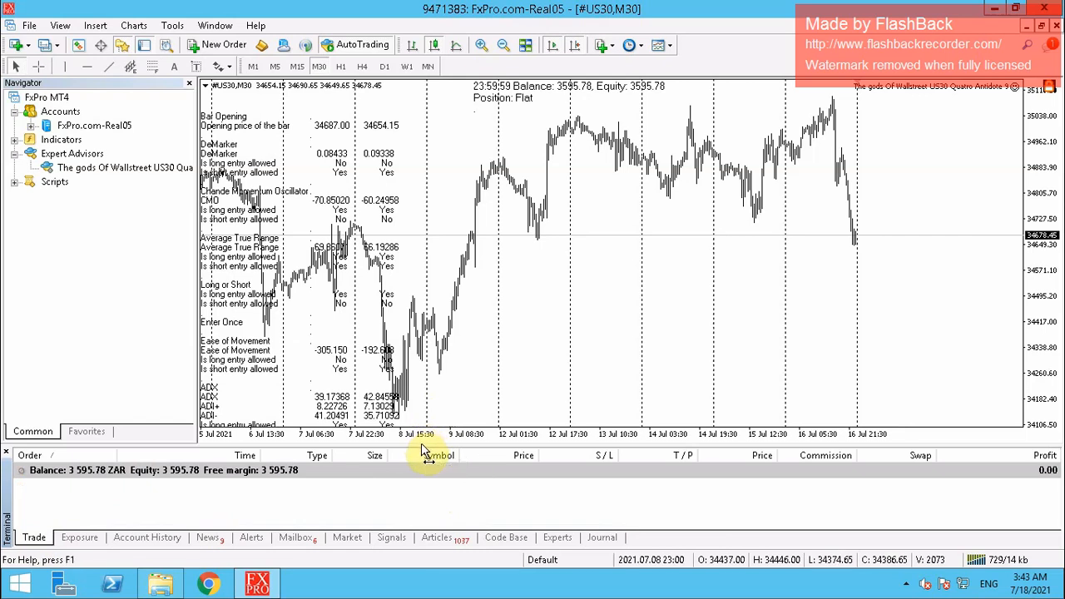
pyautogui.moveTo(422, 447); pyautogui.dragTo(424, 360)
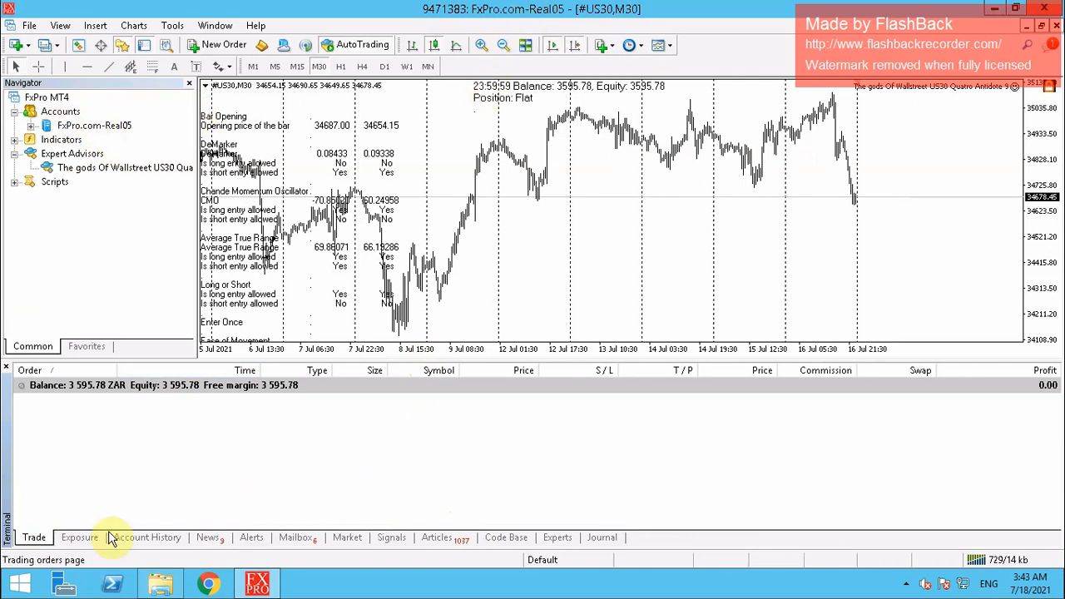
pyautogui.click(135, 539)
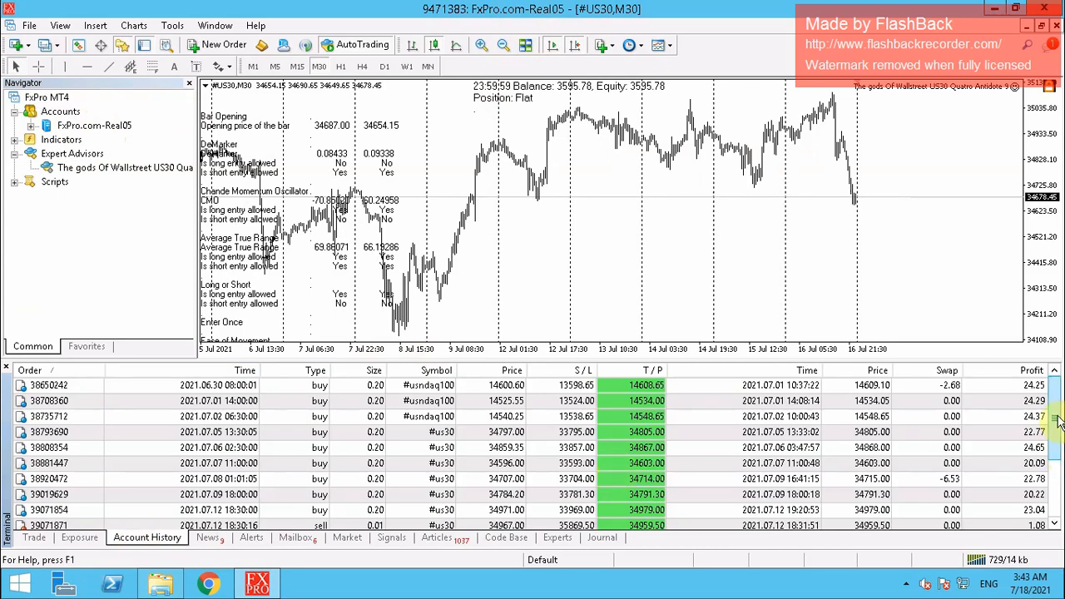
pyautogui.moveTo(1059, 420); pyautogui.dragTo(1056, 504)
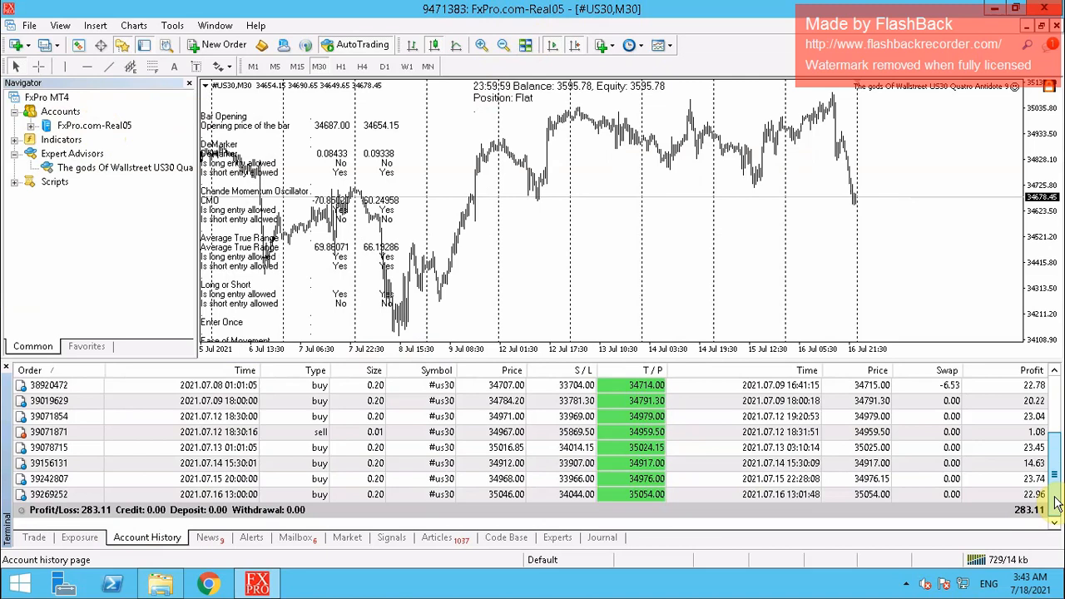
pyautogui.rightClick(898, 371)
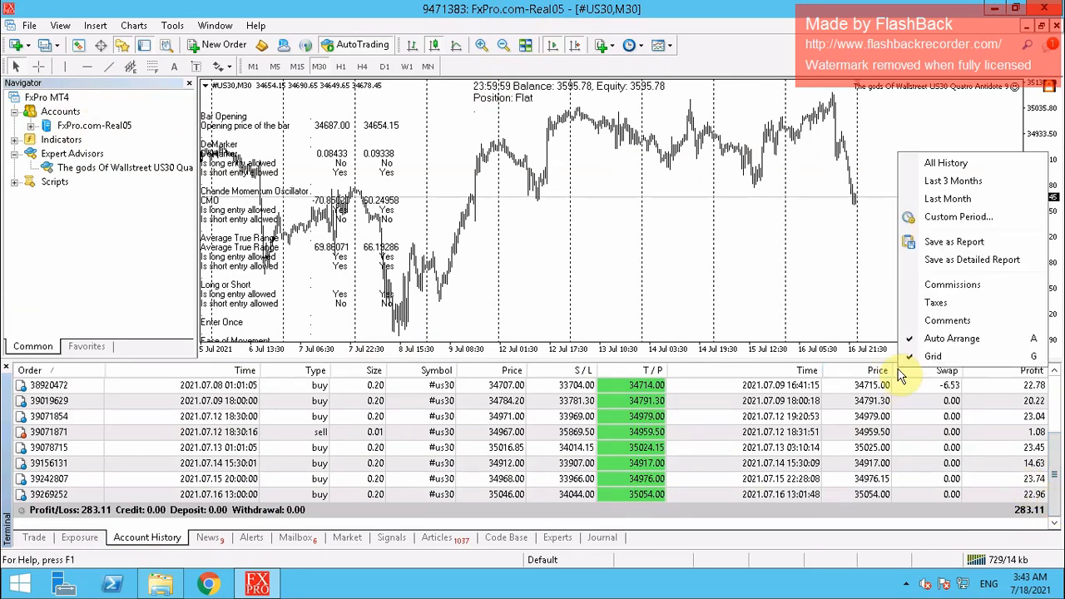
# Show All History and expand the list to review trades totalling 465.05 profit, then restore the chart
pyautogui.click(943, 164)
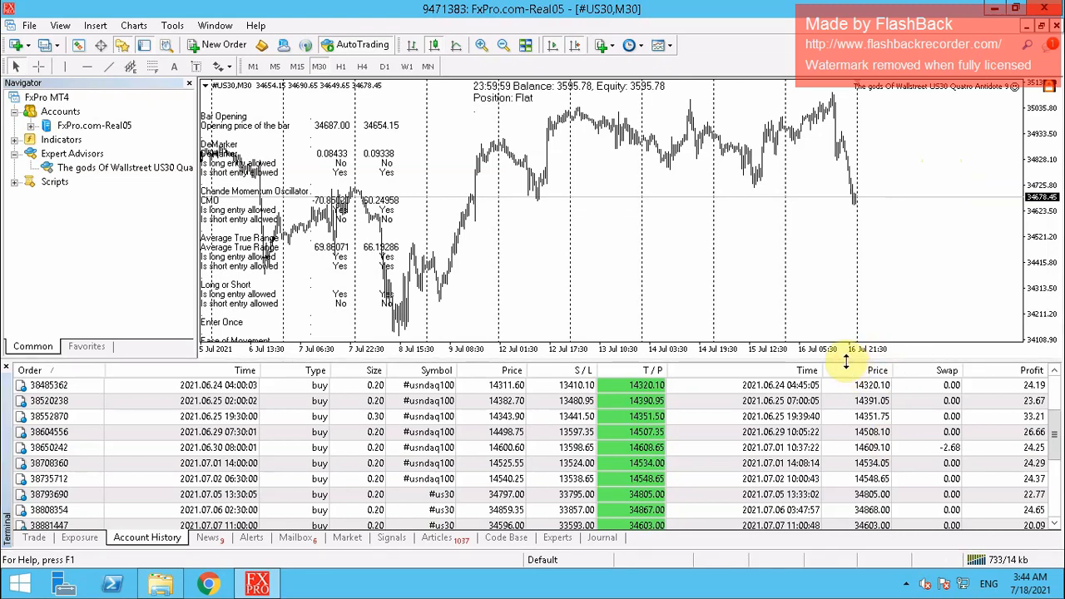
pyautogui.moveTo(845, 360); pyautogui.dragTo(852, 197)
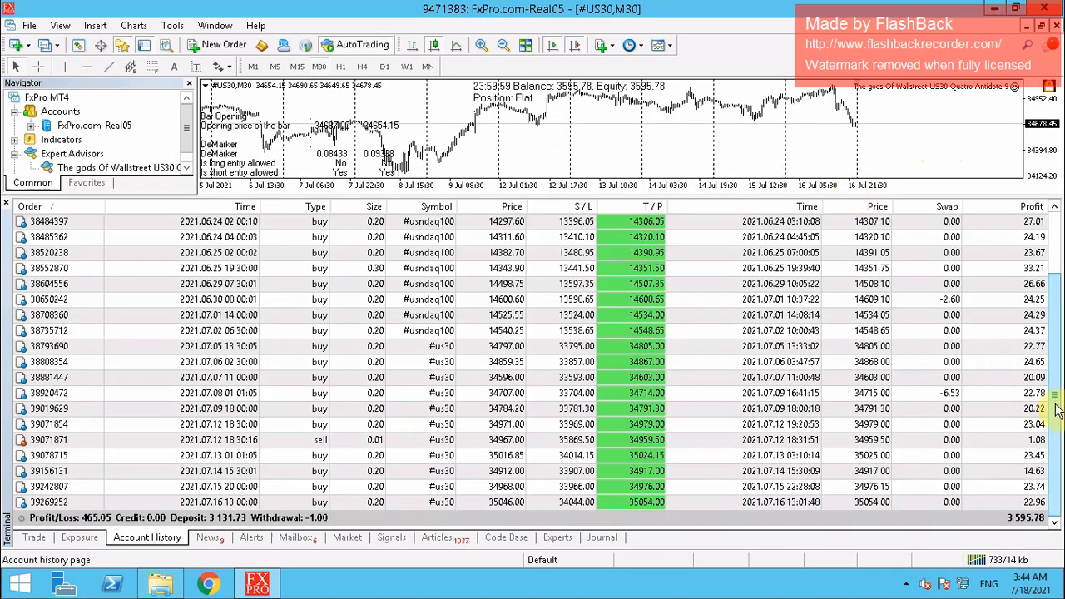
pyautogui.moveTo(1059, 405); pyautogui.dragTo(1058, 324)
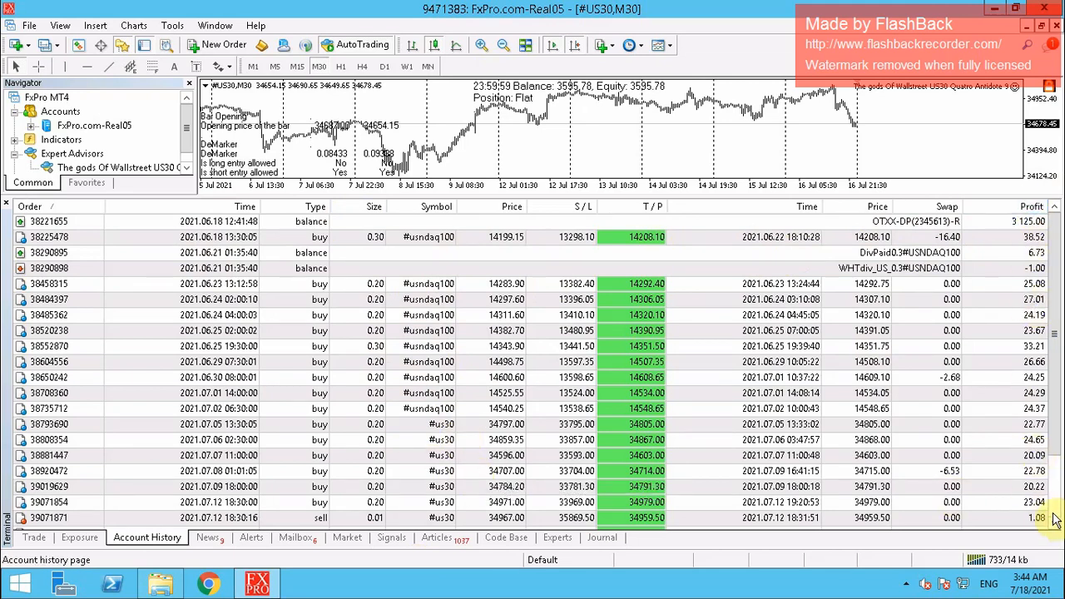
pyautogui.scroll(-5, 1054, 530)
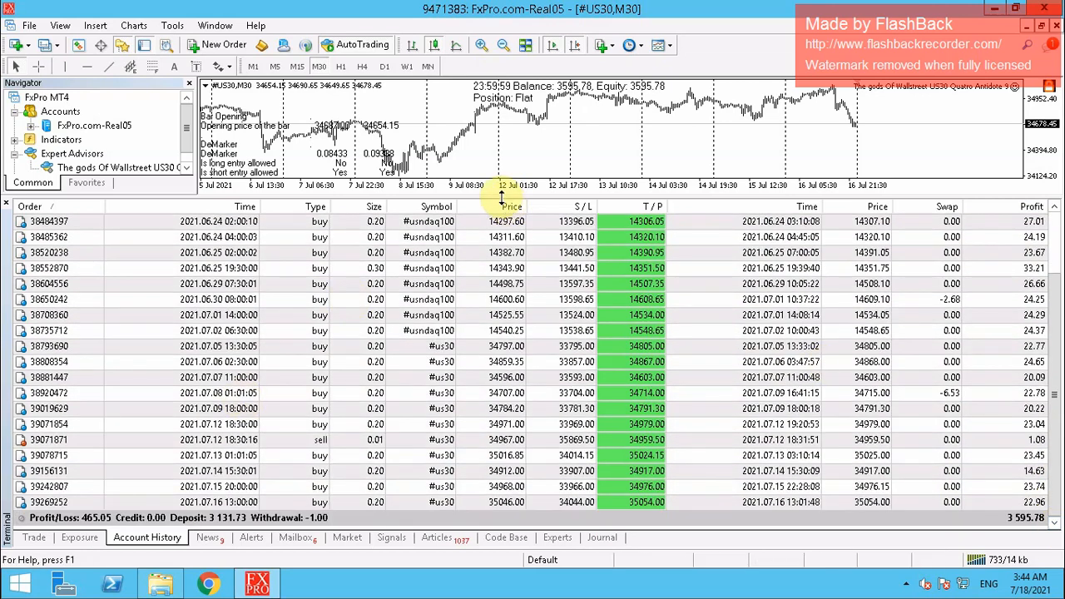
pyautogui.moveTo(502, 198); pyautogui.dragTo(512, 77)
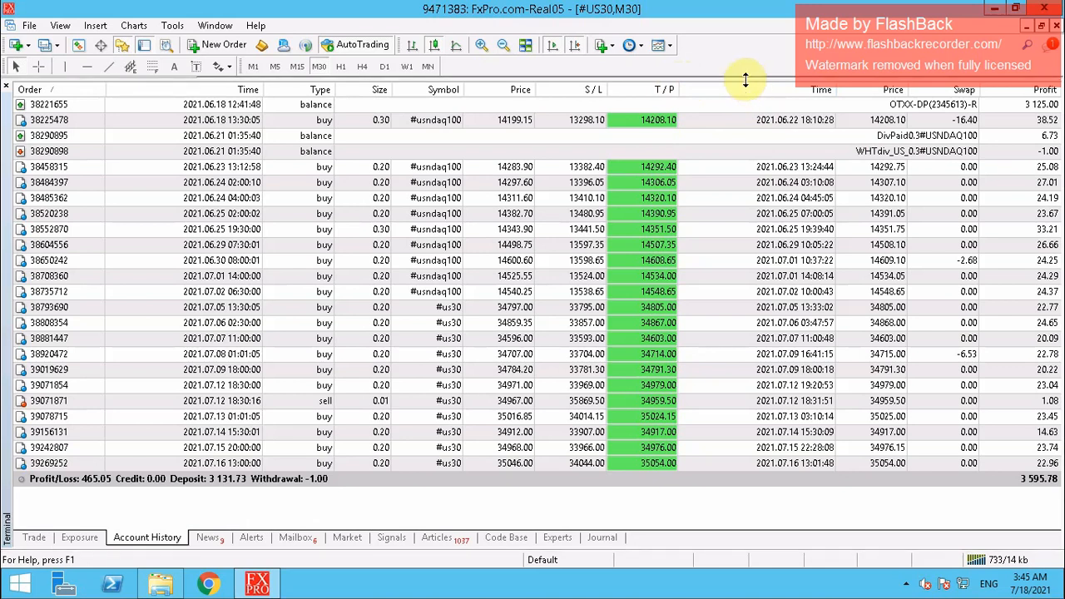
pyautogui.moveTo(746, 79); pyautogui.dragTo(761, 366)
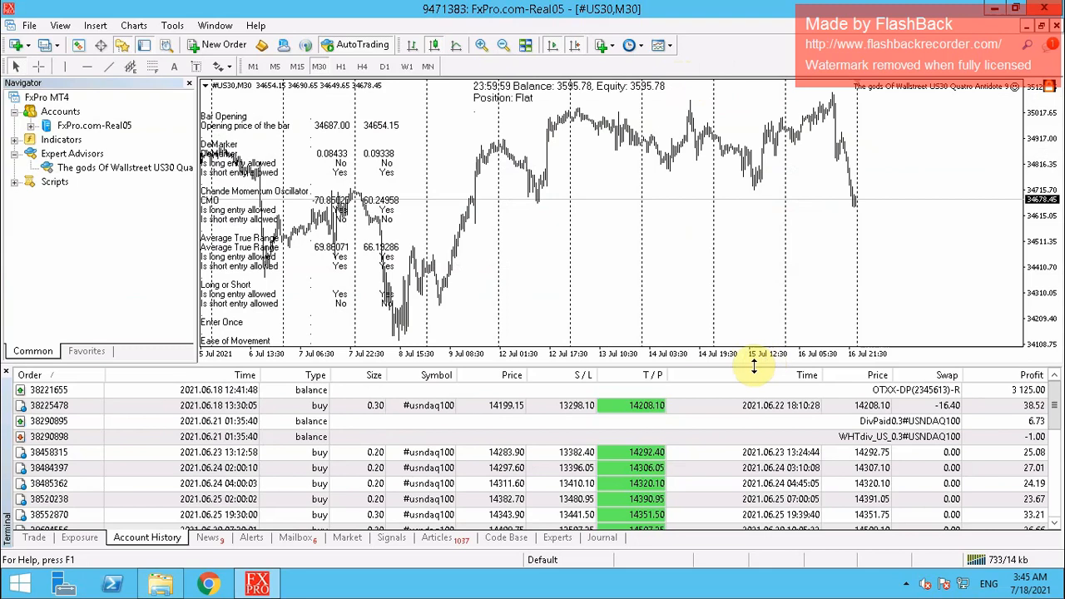
# Check Exposure, return to the Trade list, close the Navigator and shrink the terminal to widen the US30 chart
pyautogui.click(81, 541)
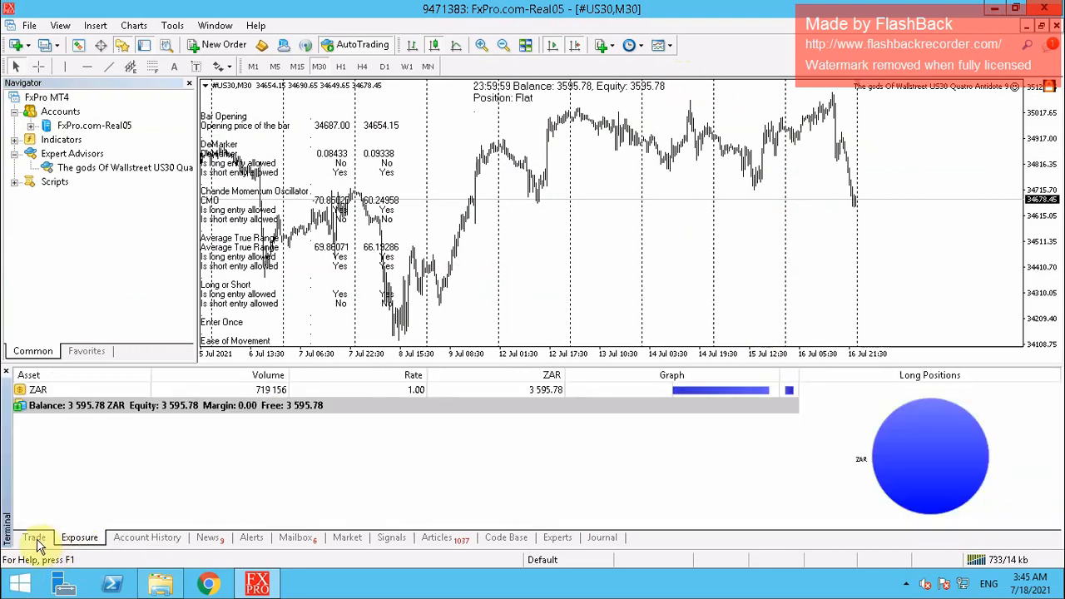
pyautogui.click(35, 539)
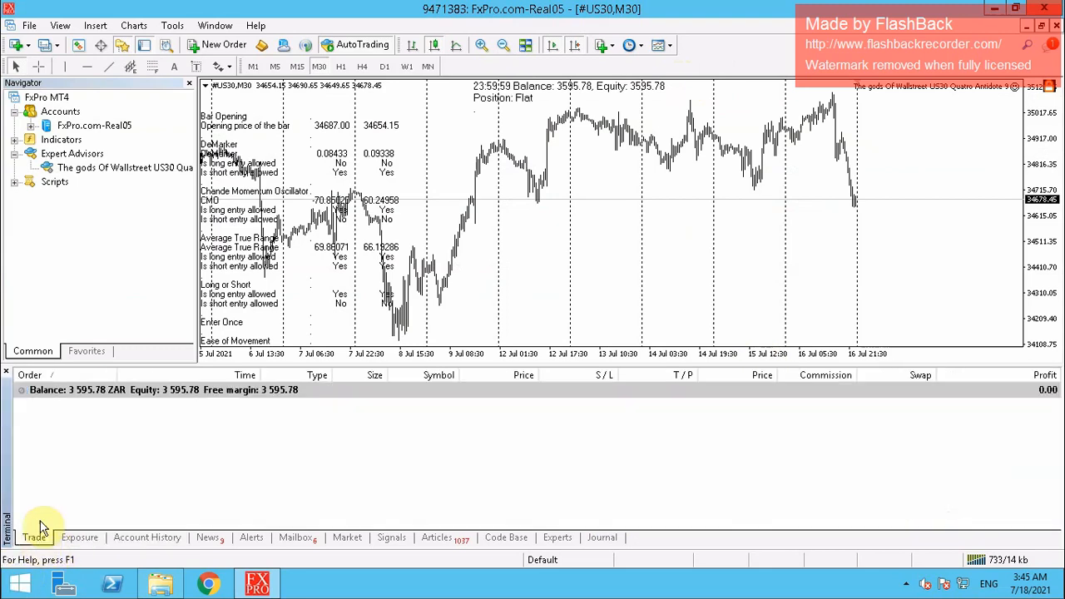
pyautogui.click(190, 86)
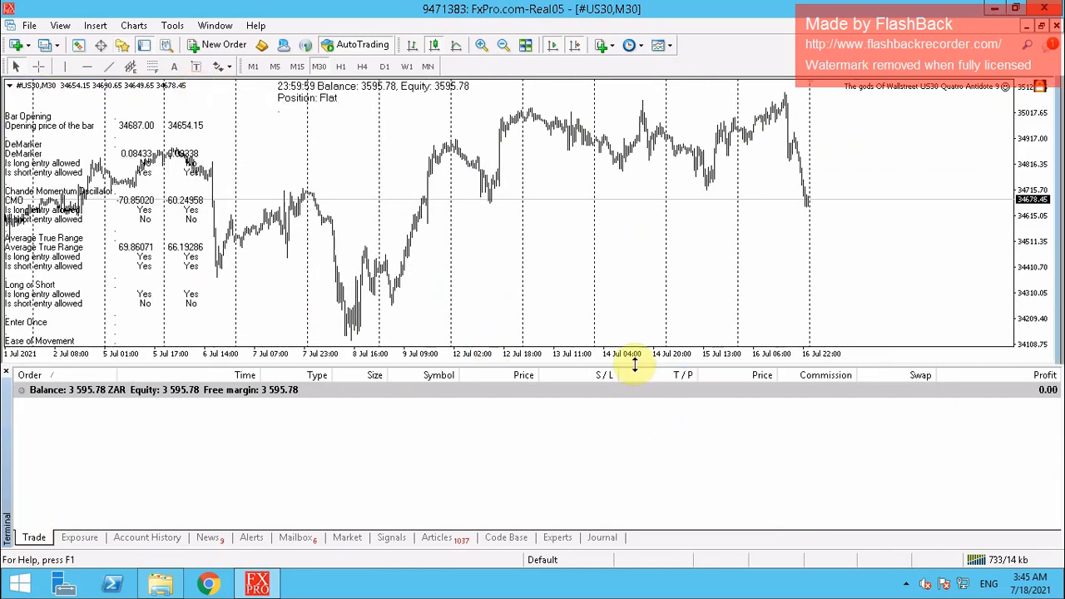
pyautogui.moveTo(635, 364); pyautogui.dragTo(637, 414)
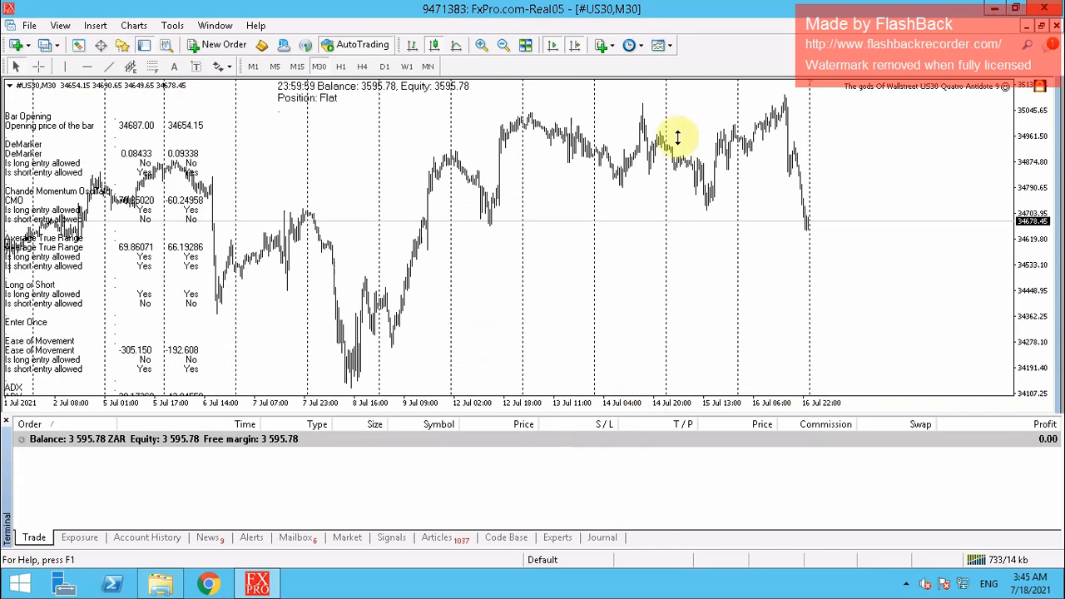
# Minimize MetaTrader, close the robot's folder window, and disconnect the Remote Desktop session
pyautogui.click(993, 17)
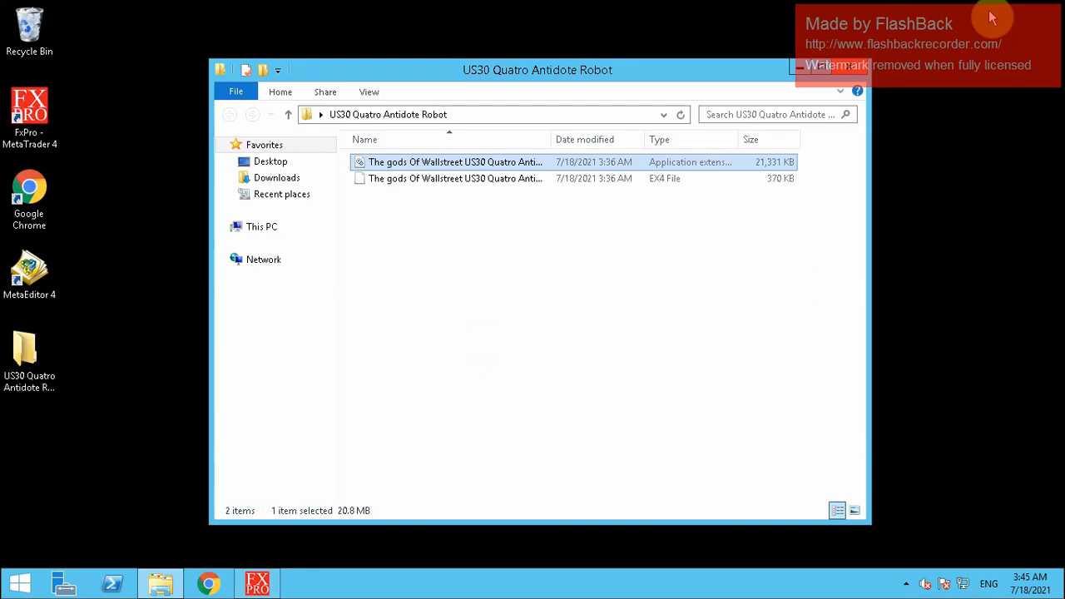
pyautogui.click(850, 73)
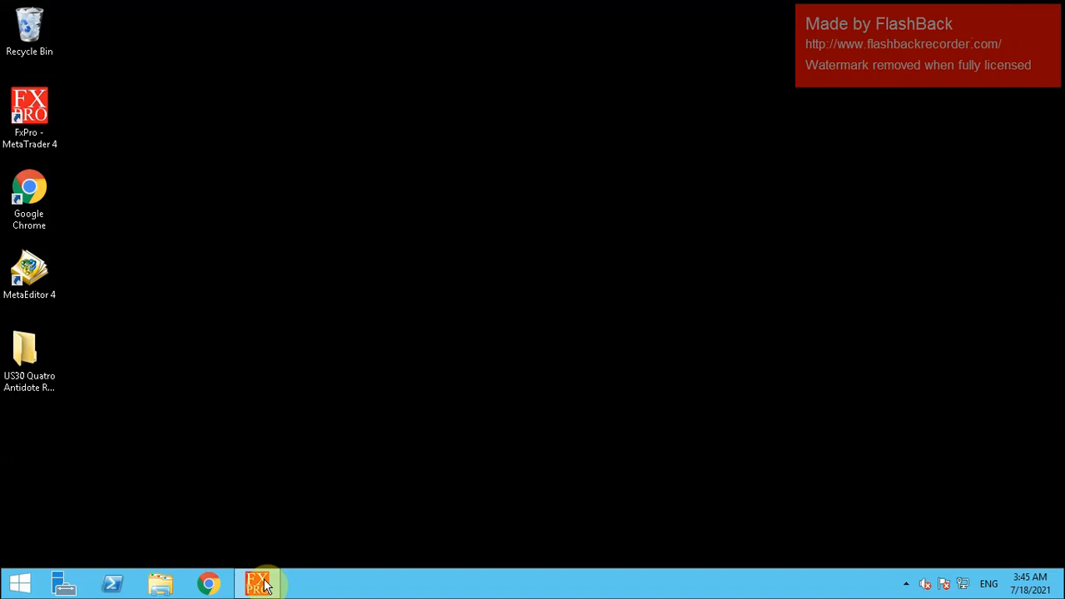
pyautogui.moveTo(267, 588)
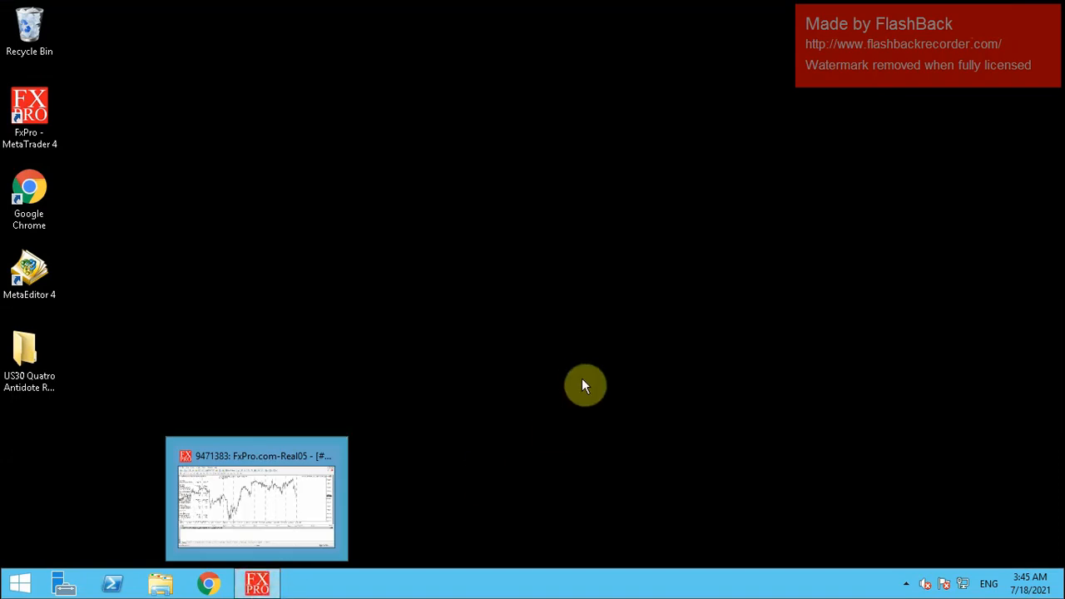
pyautogui.moveTo(628, 7)
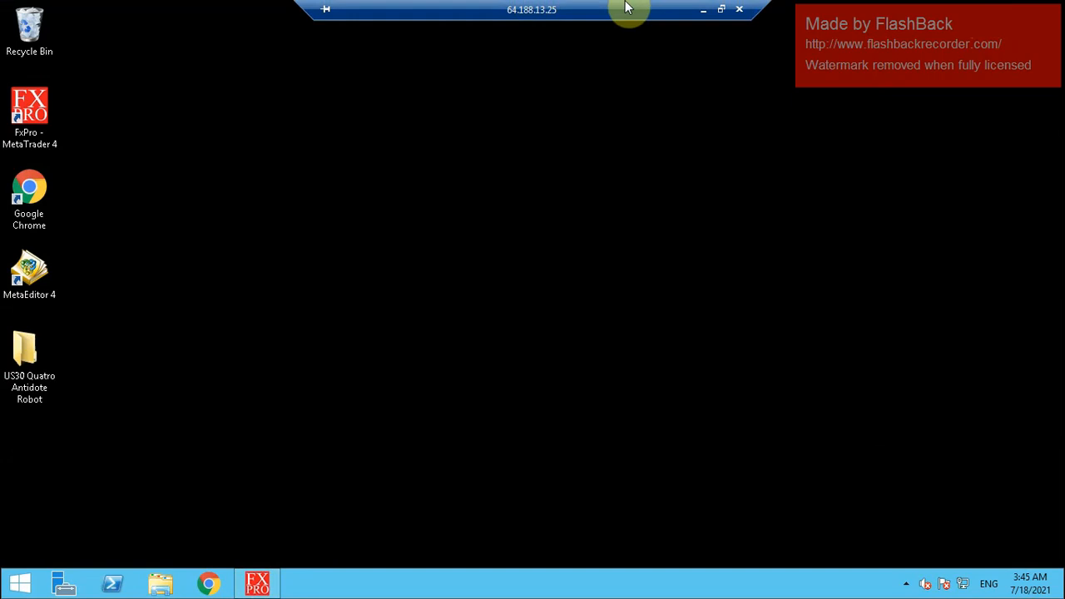
pyautogui.click(741, 11)
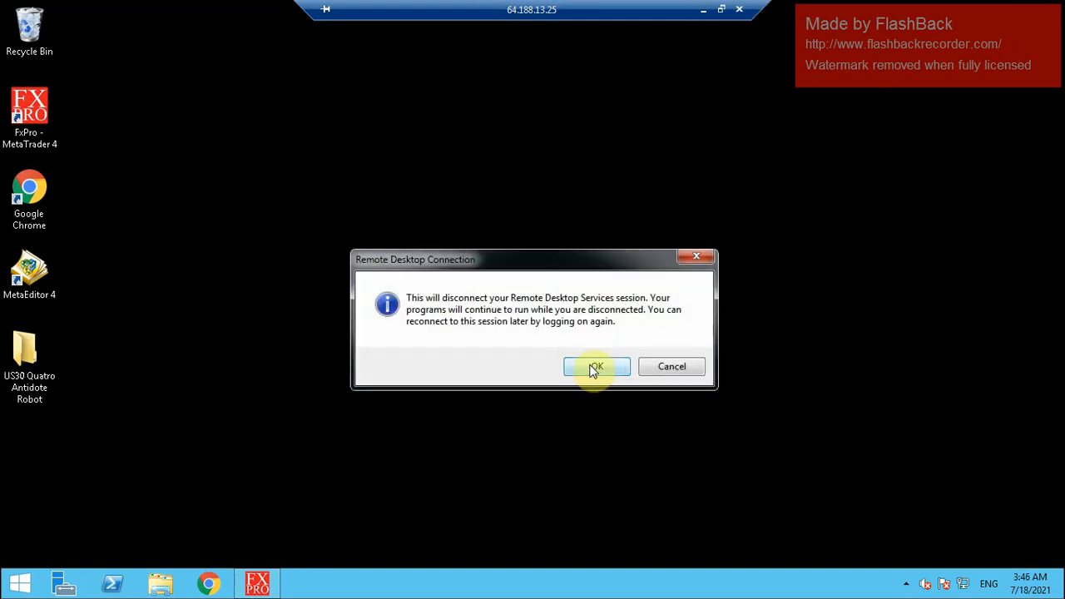
pyautogui.click(592, 369)
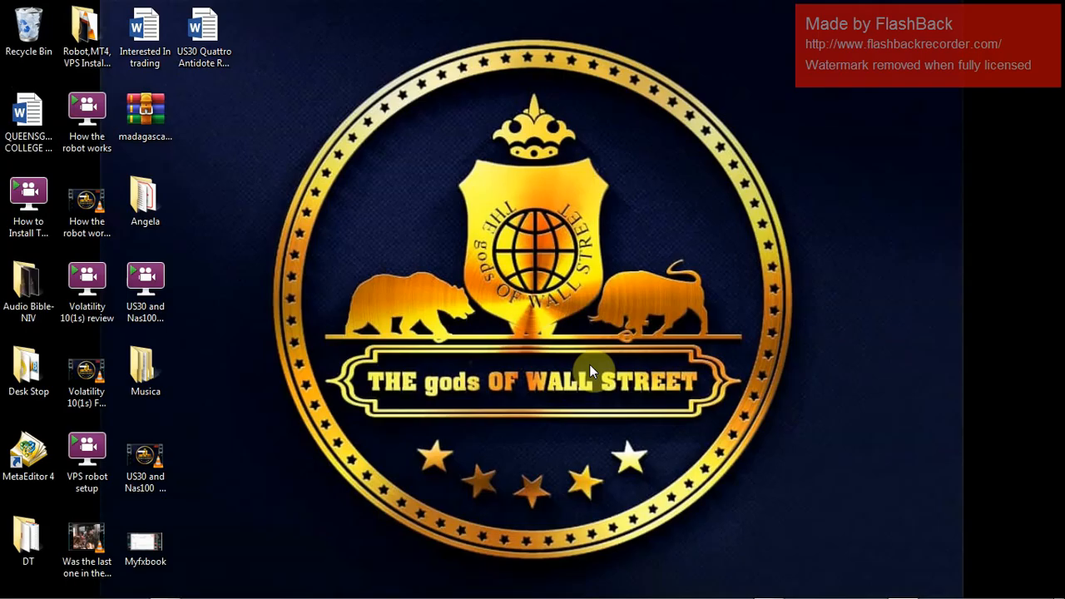